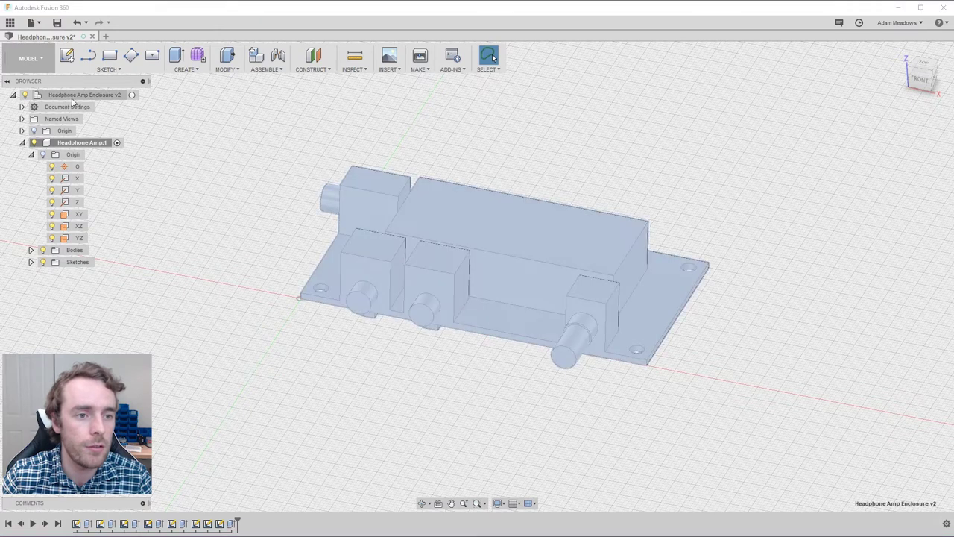
Collapse the Headphone Amp:1 component in the Browser.
click(22, 142)
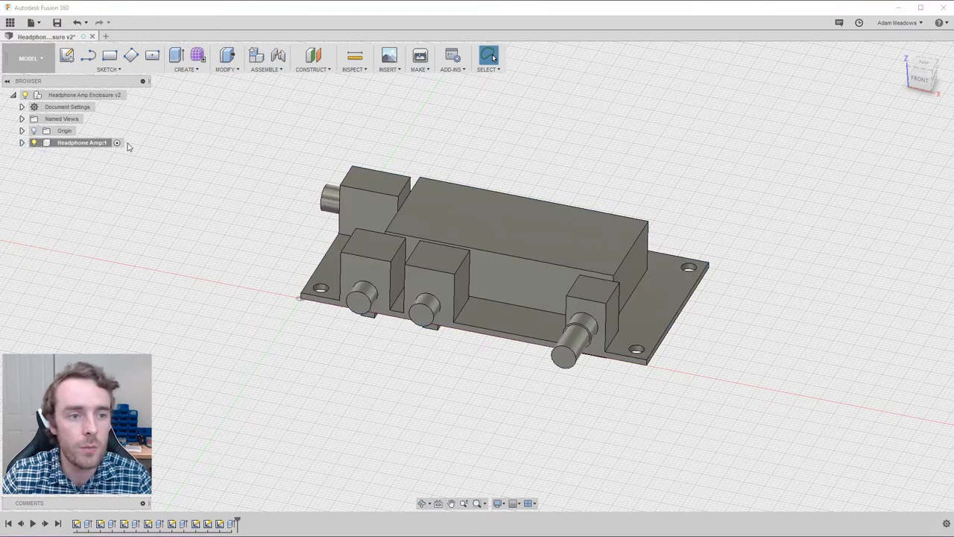
Add a new component under the root and name it 'Amp Enclosure Top'.
right_click(67, 99)
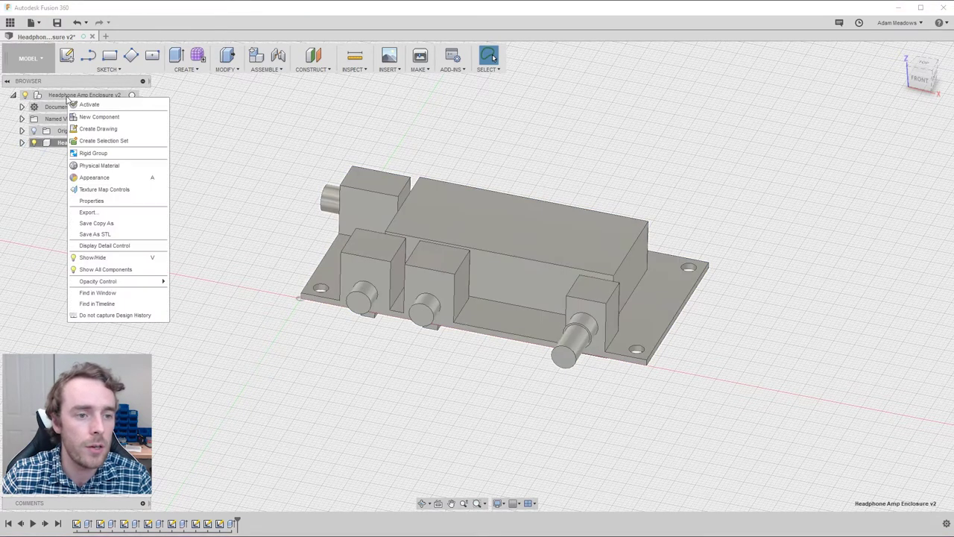
key(Escape)
right_click(45, 94)
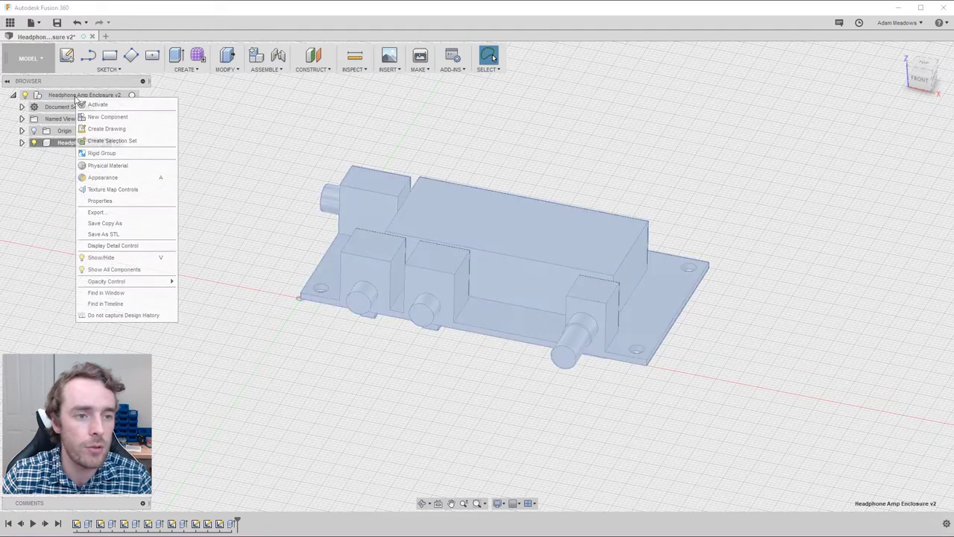
right_click(50, 146)
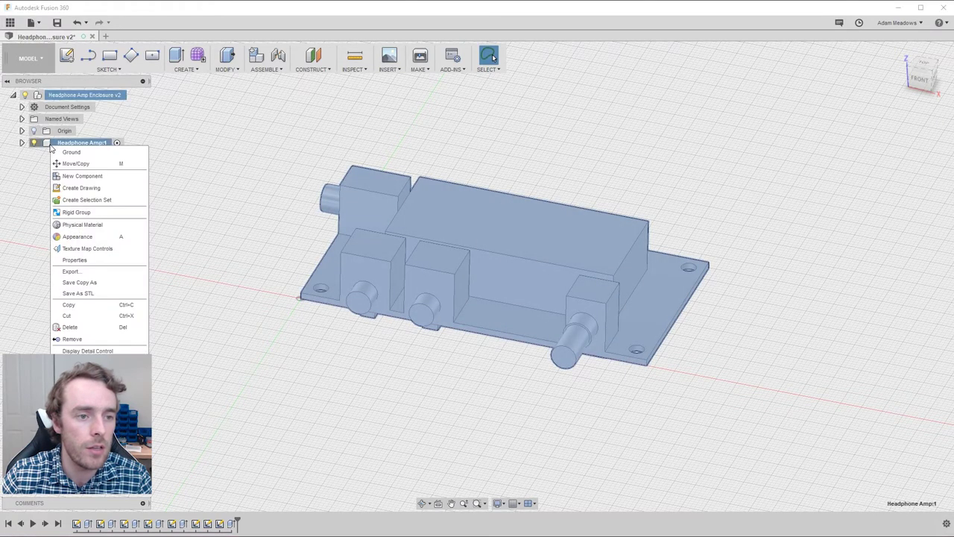
right_click(79, 95)
click(123, 118)
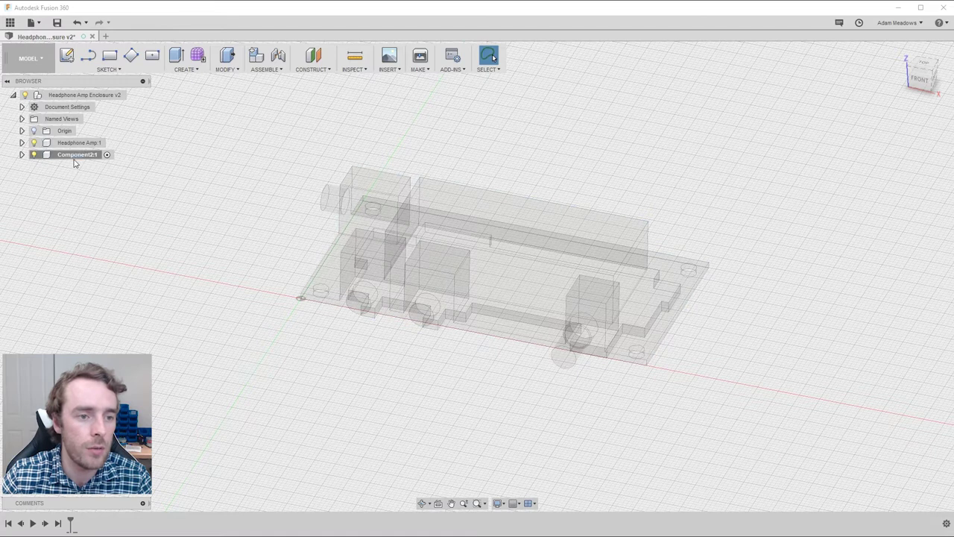
double_click(88, 154)
text(Amp Enclos)
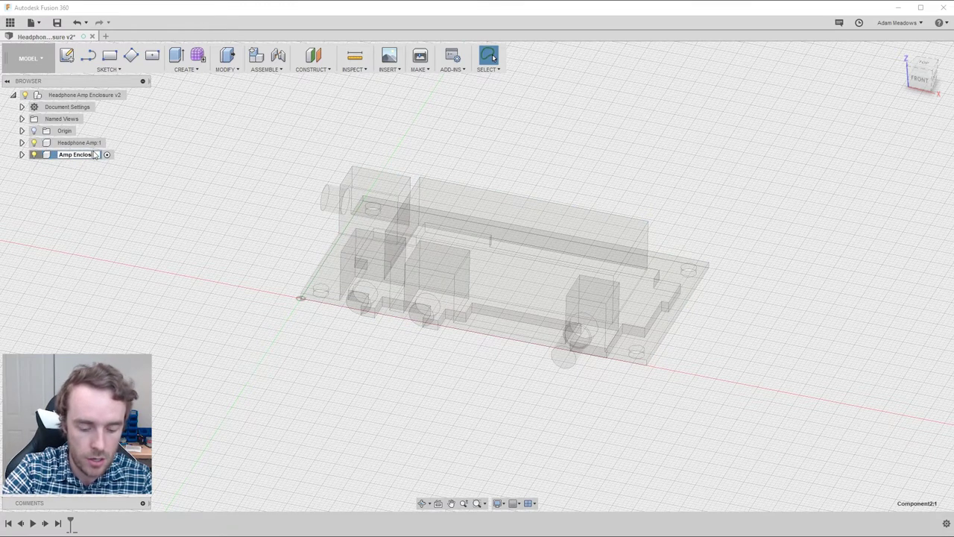
text(ure Top:1)
key(Return)
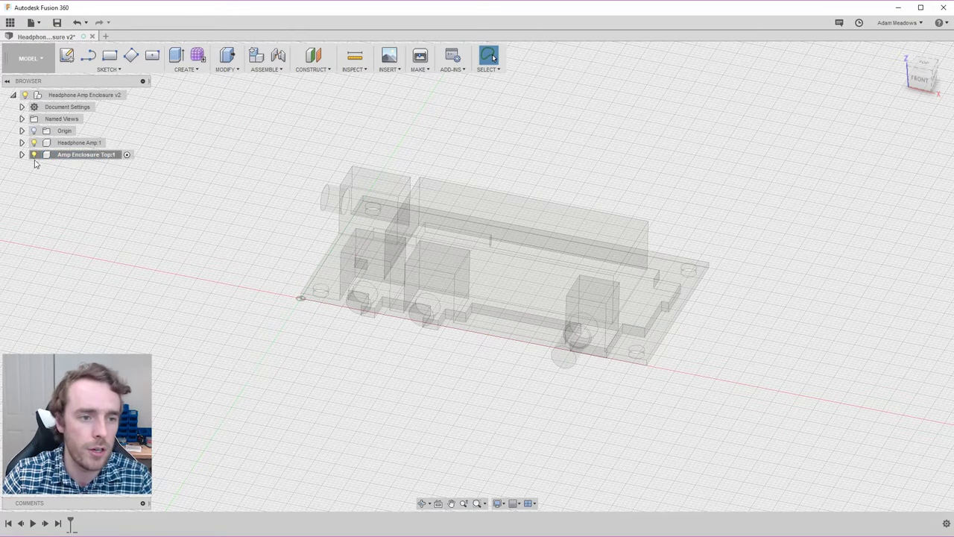
Activate Amp Enclosure Top and select the XY plane from its Origin folder.
click(127, 156)
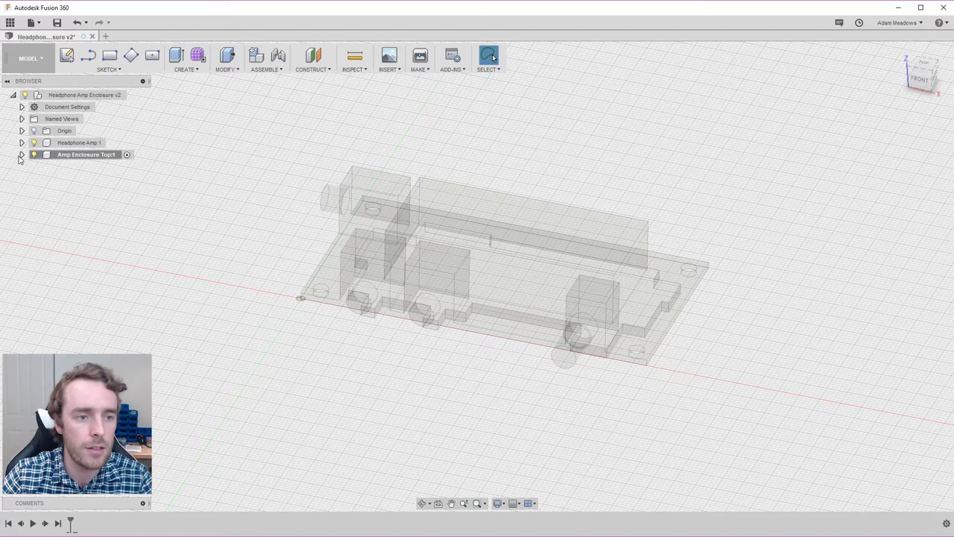
click(21, 154)
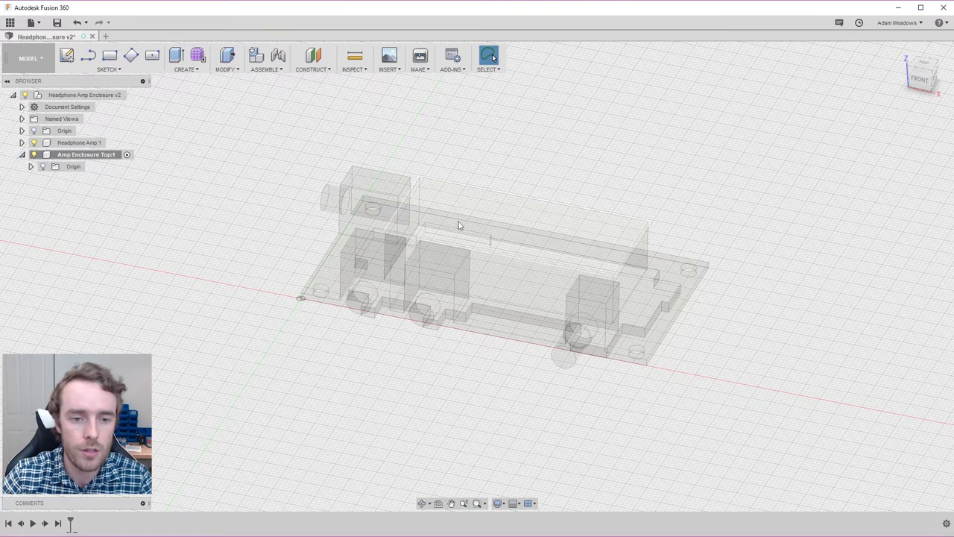
click(34, 143)
click(34, 143)
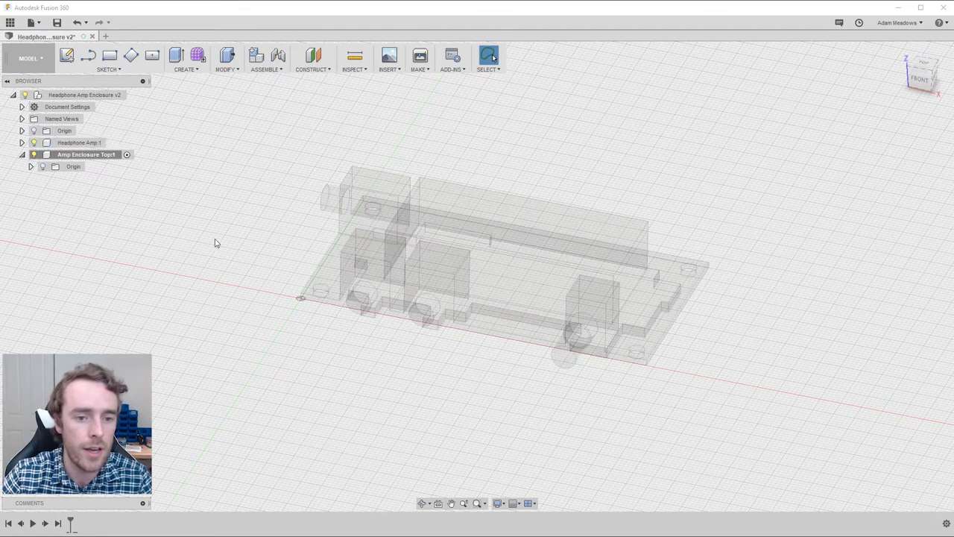
click(30, 166)
click(79, 226)
Start a sketch on the XY plane and view it from the Bottom.
click(67, 58)
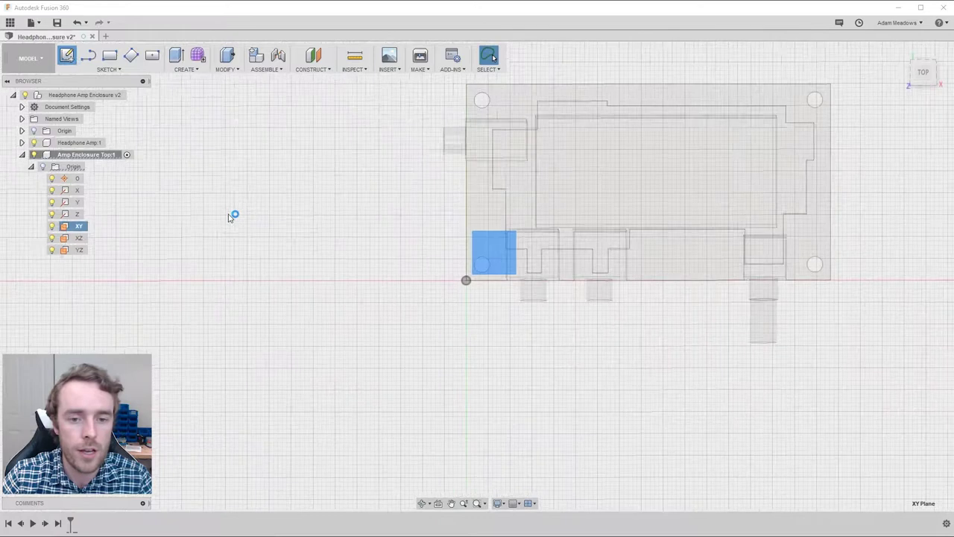
middle_drag(575, 220, 412, 297)
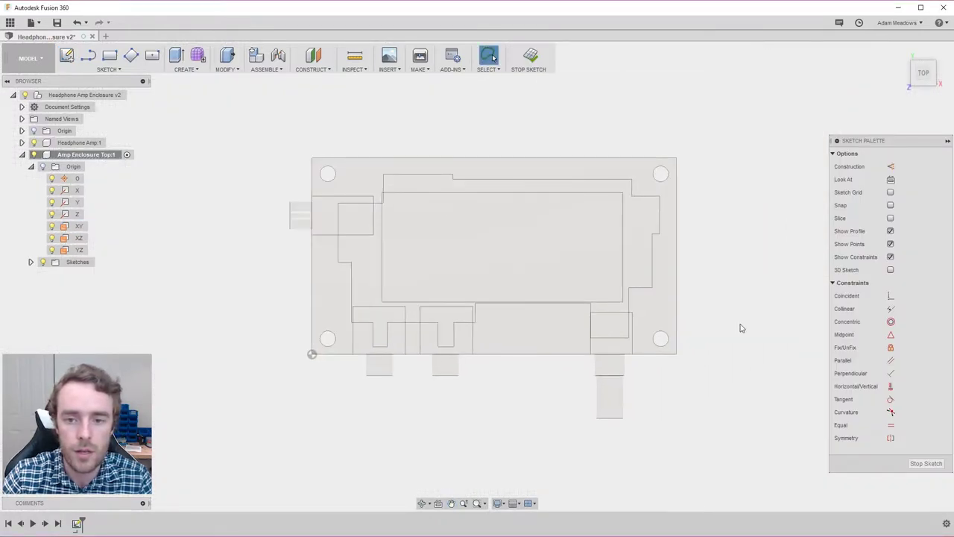
click(926, 58)
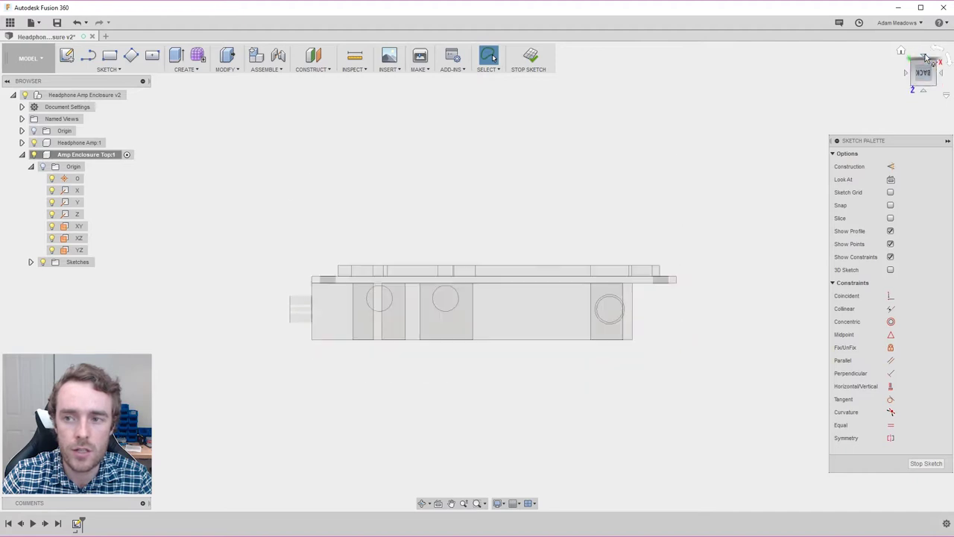
click(926, 57)
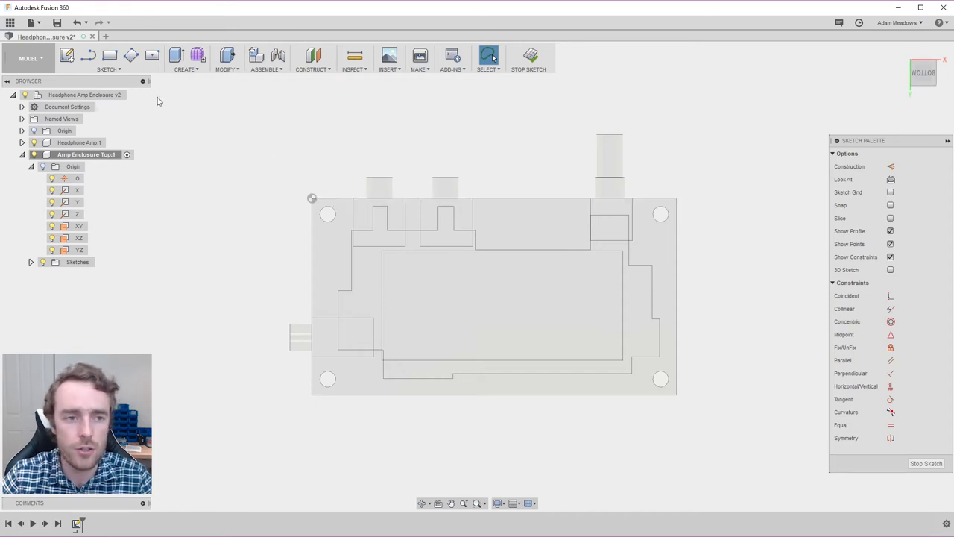
Project the board's left, top, right and bottom edges into the sketch as a closed outline.
click(120, 69)
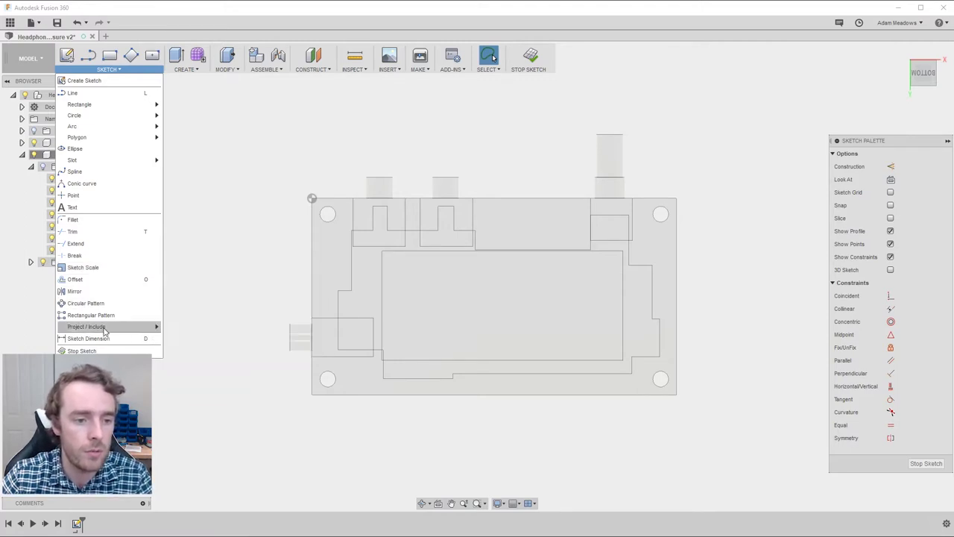
mouse_move(105, 328)
click(187, 326)
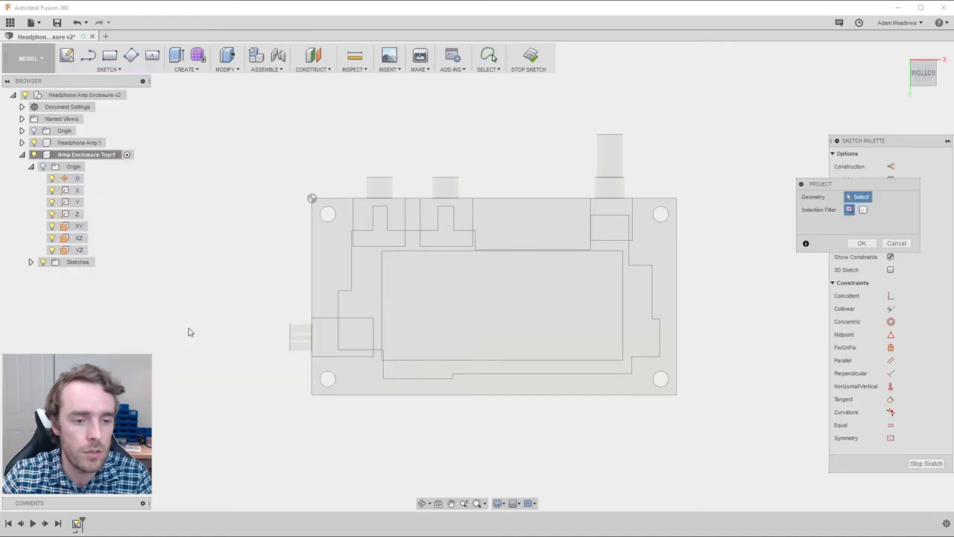
click(313, 238)
click(347, 198)
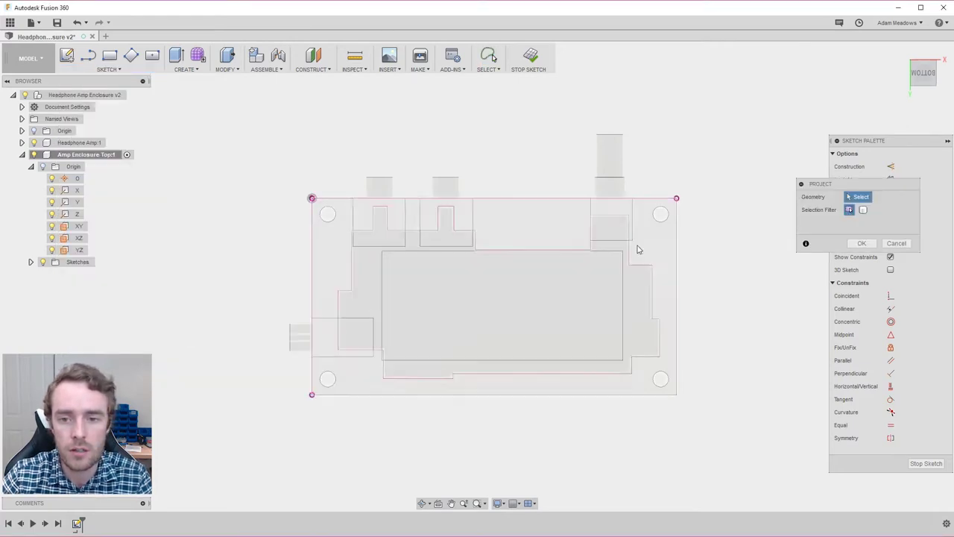
click(676, 241)
click(622, 396)
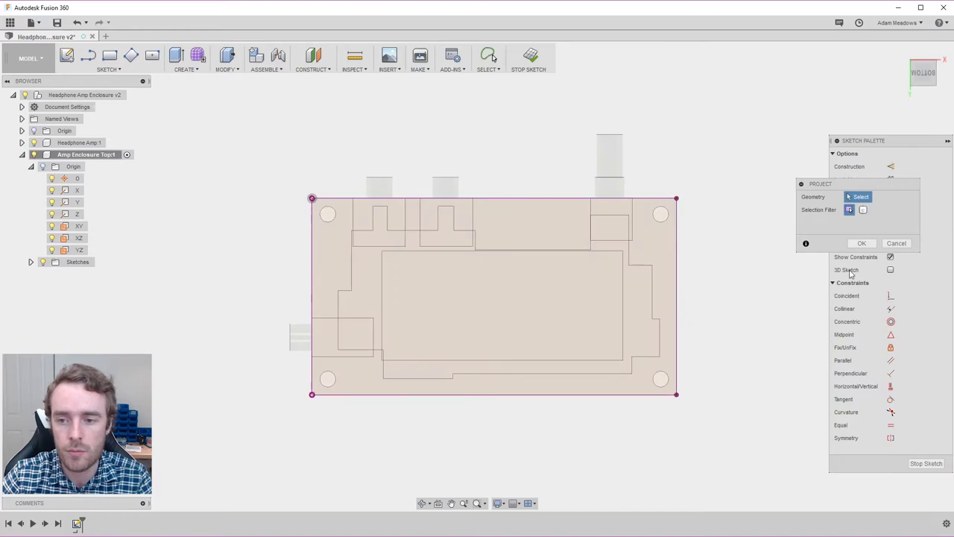
click(870, 243)
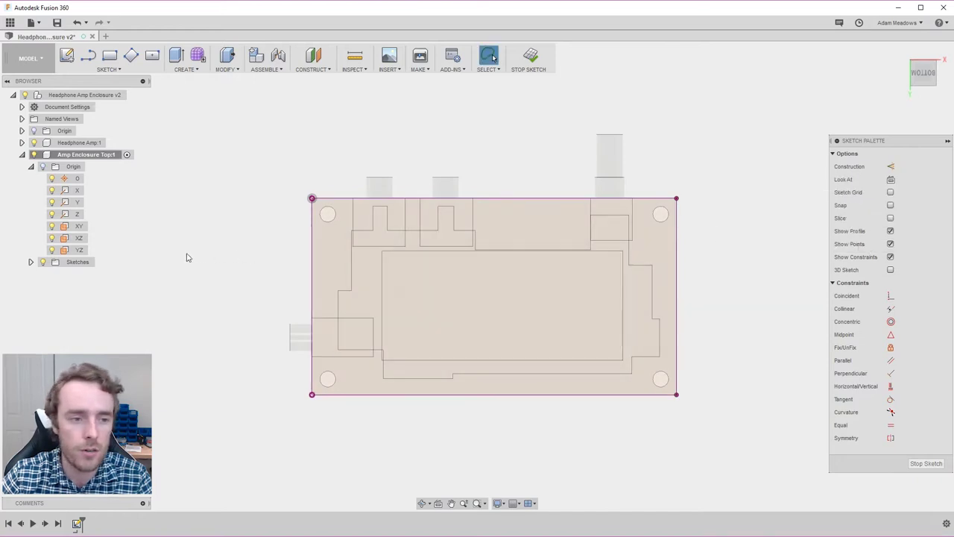
click(33, 142)
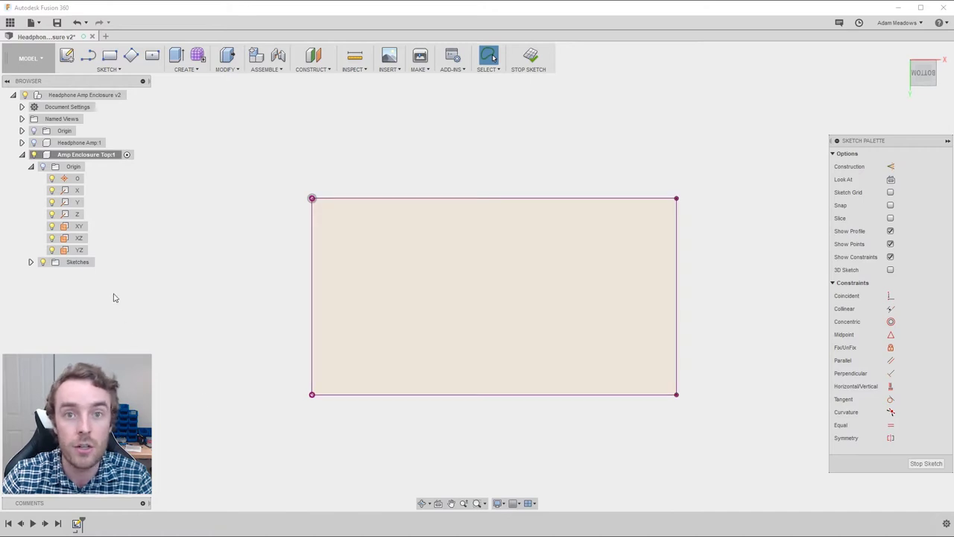
click(34, 143)
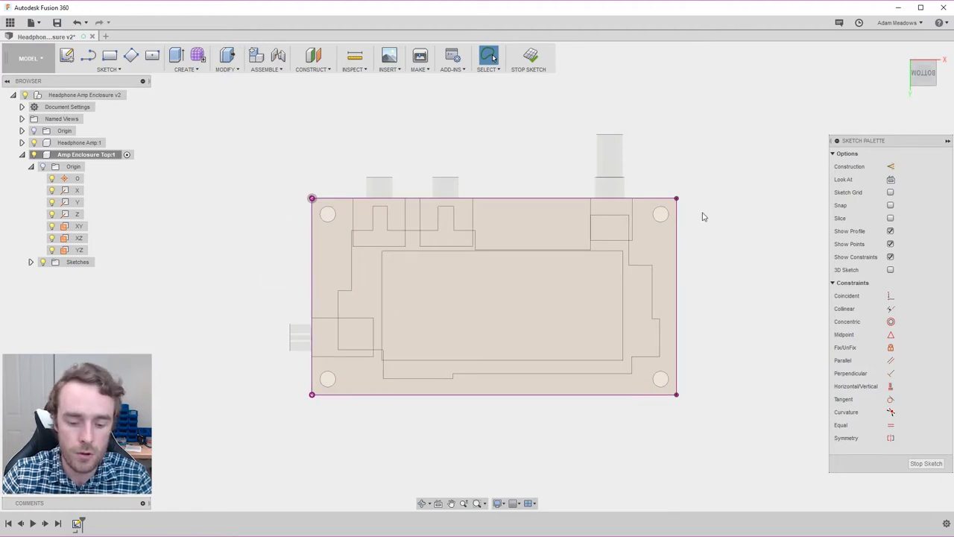
Offset the projected board rectangle 2.6 mm outward, then orbit to check it.
key(o)
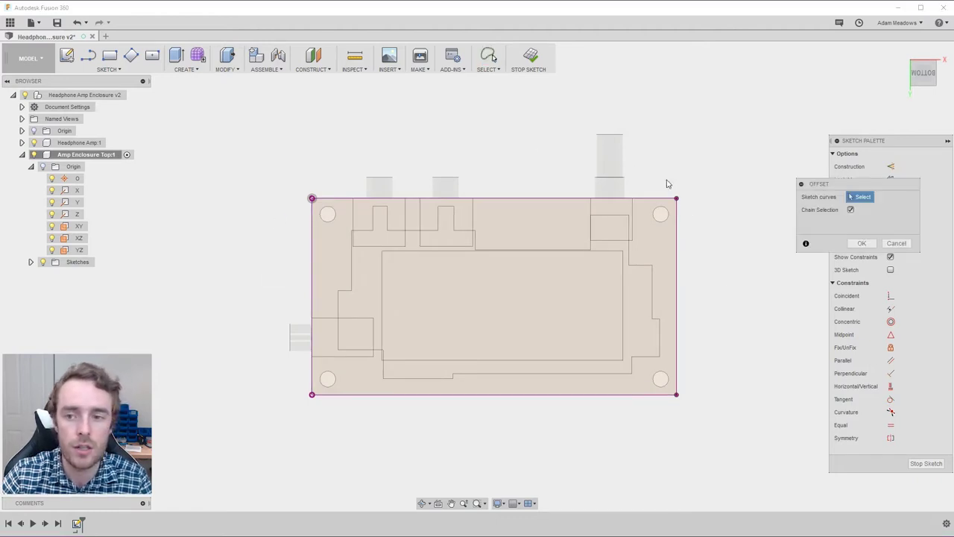
click(553, 199)
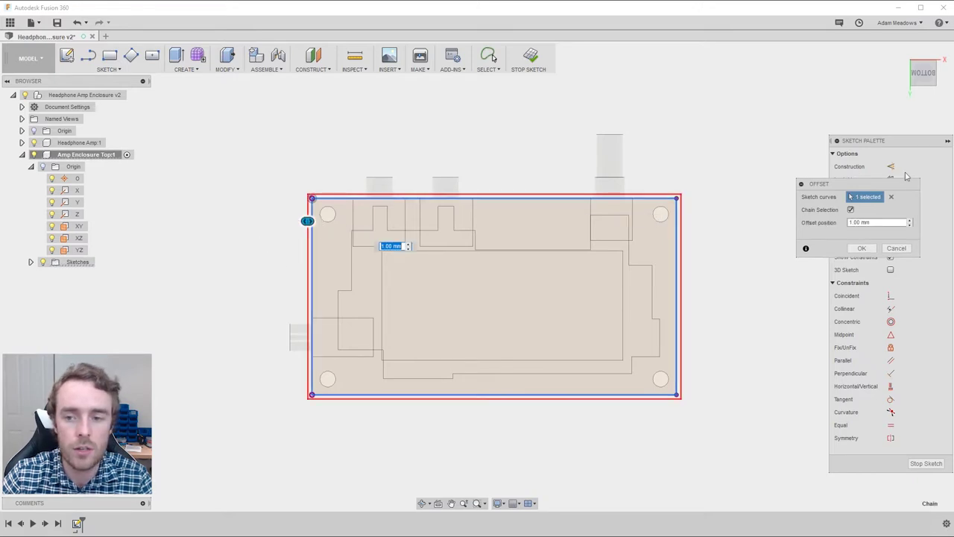
mouse_move(873, 184)
mouse_down()
mouse_move(768, 137)
mouse_move(752, 100)
mouse_up()
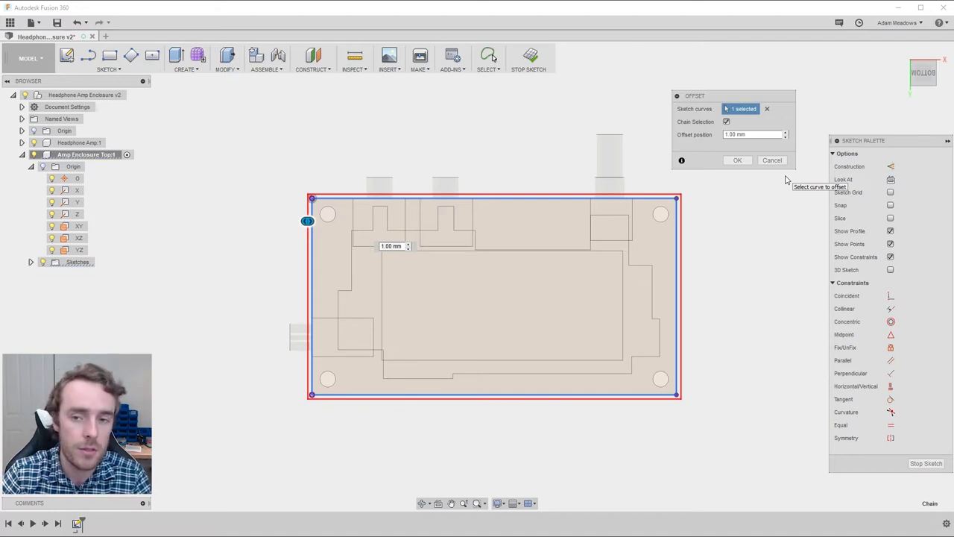
triple_click(774, 131)
text(2.6)
click(738, 161)
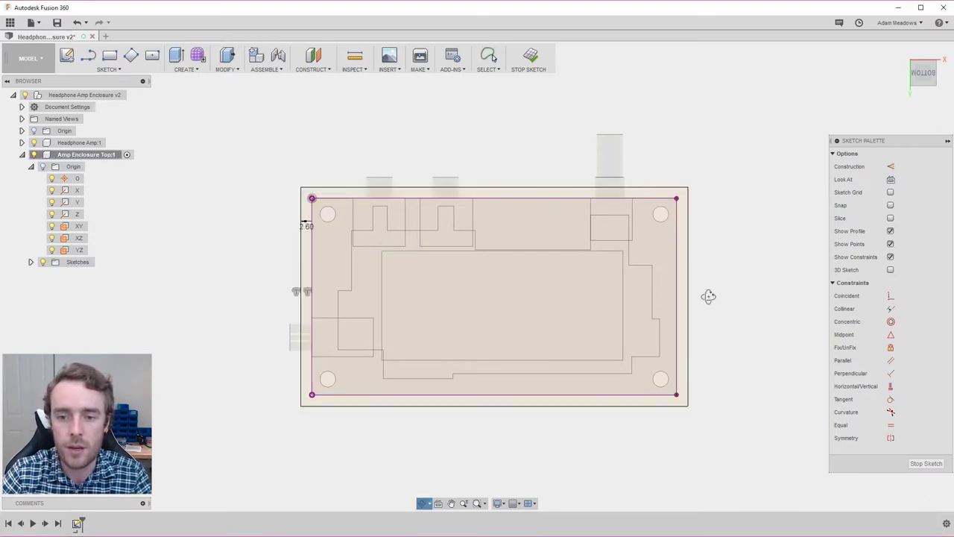
mouse_move(709, 294)
shift+middle_down()
mouse_move(711, 238)
mouse_move(720, 258)
shift+middle_up()
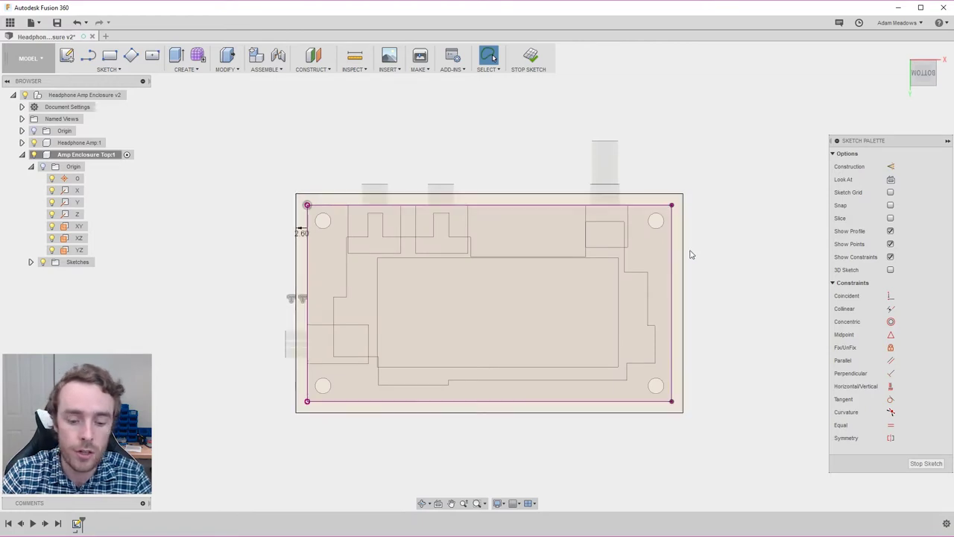
mouse_move(659, 249)
shift+middle_down()
mouse_move(668, 320)
mouse_move(656, 377)
mouse_move(669, 365)
mouse_move(654, 356)
mouse_move(649, 270)
mouse_move(763, 333)
shift+middle_up()
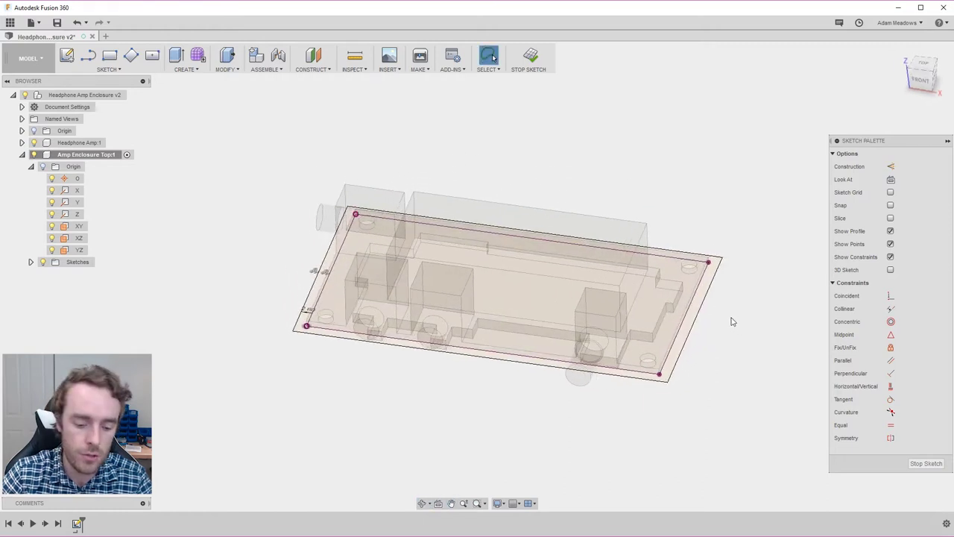
Extrude both sketch profiles in a Two Sides direction, with Side 1 set to To Object.
key(e)
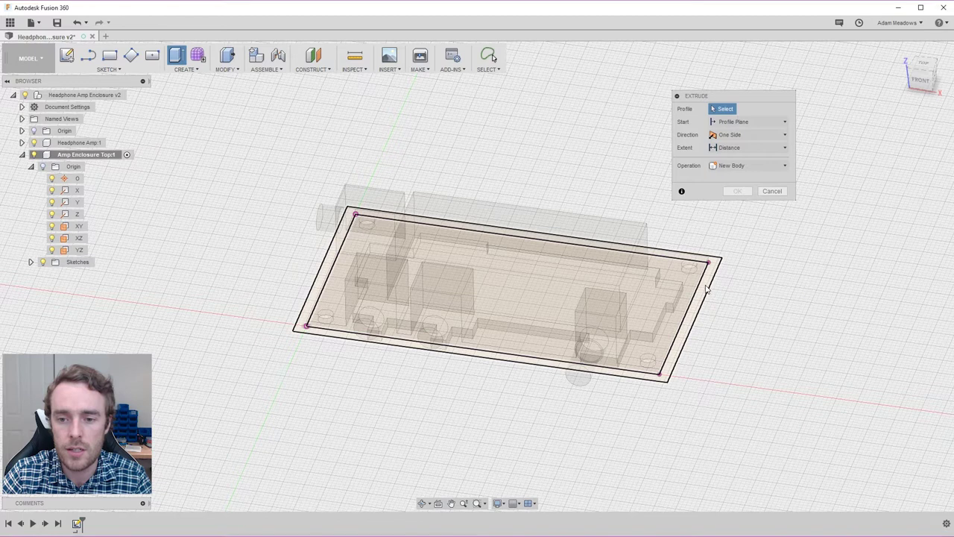
click(686, 285)
text(1.5)
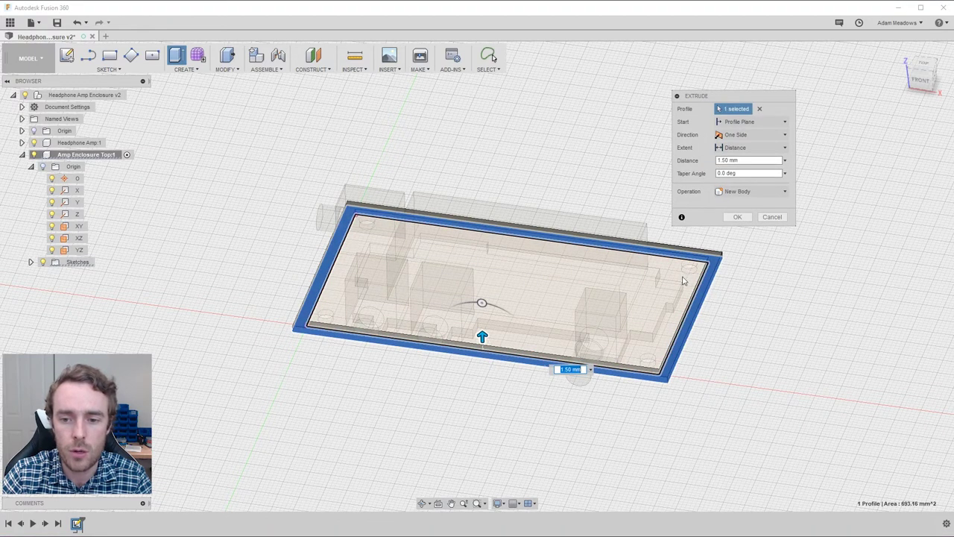
click(681, 284)
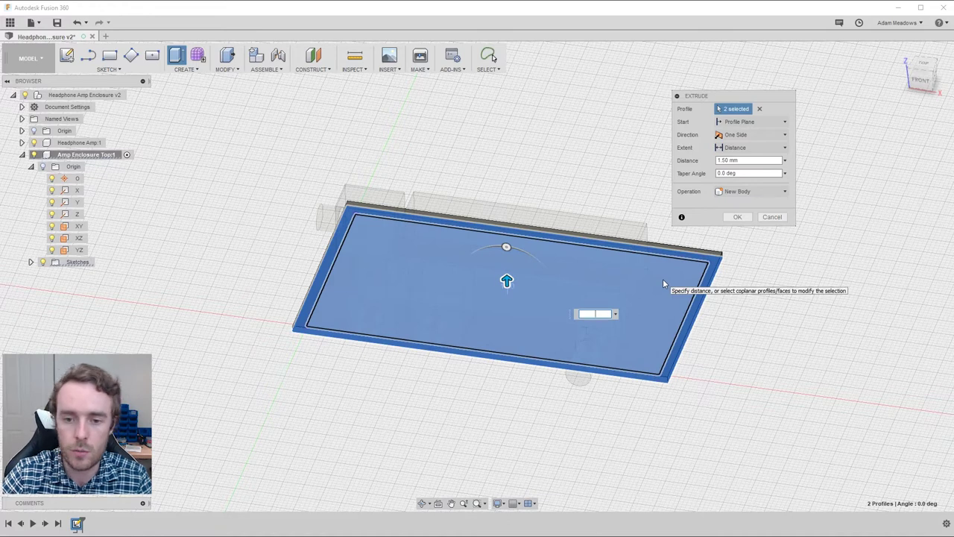
click(754, 124)
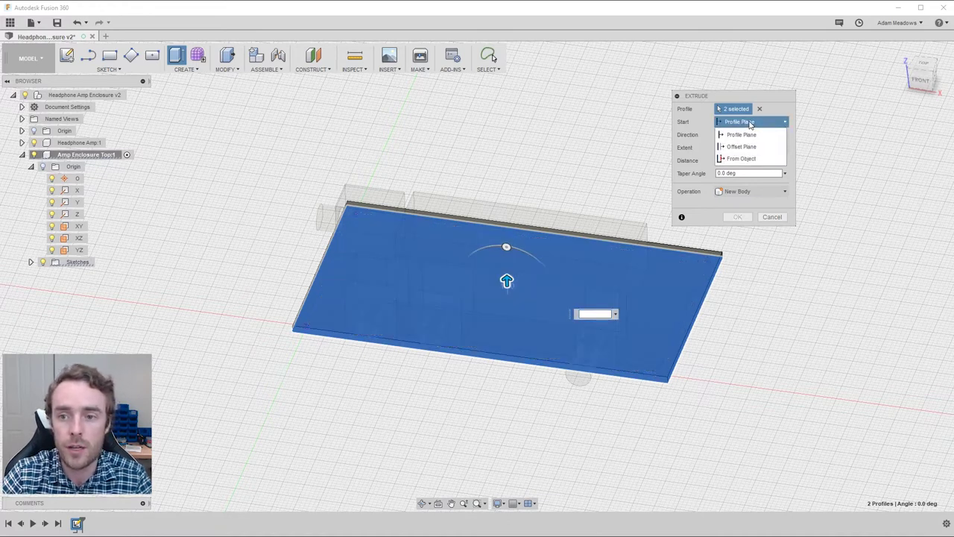
click(750, 124)
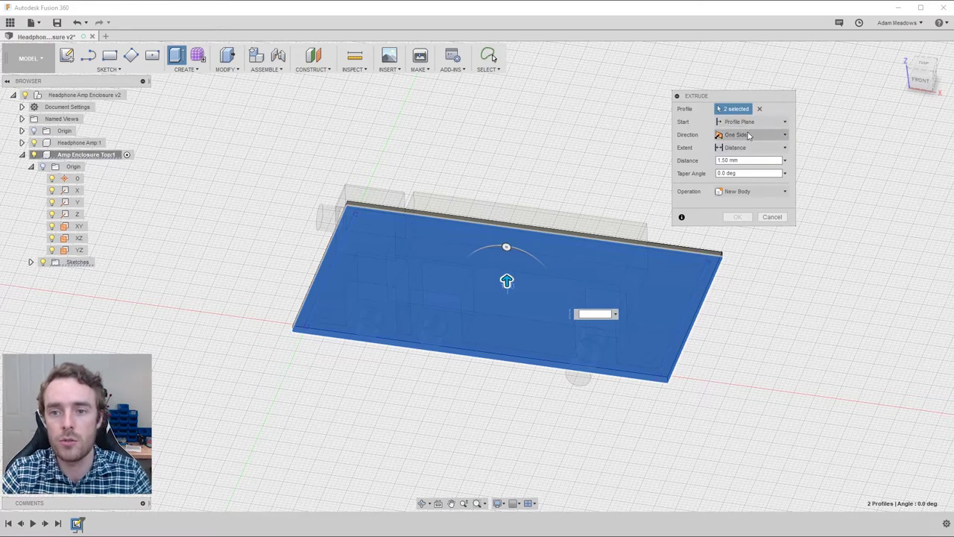
click(751, 137)
click(751, 159)
click(744, 161)
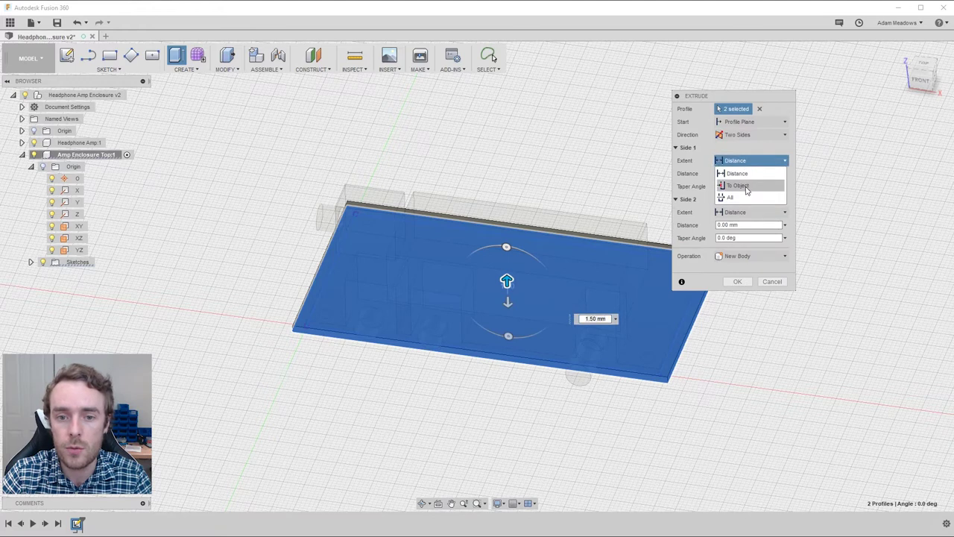
click(746, 186)
Limit Side 1 to the amp's upper face with Extend Faces and a 2.1 mm offset.
shift+middle_drag(576, 250, 566, 246)
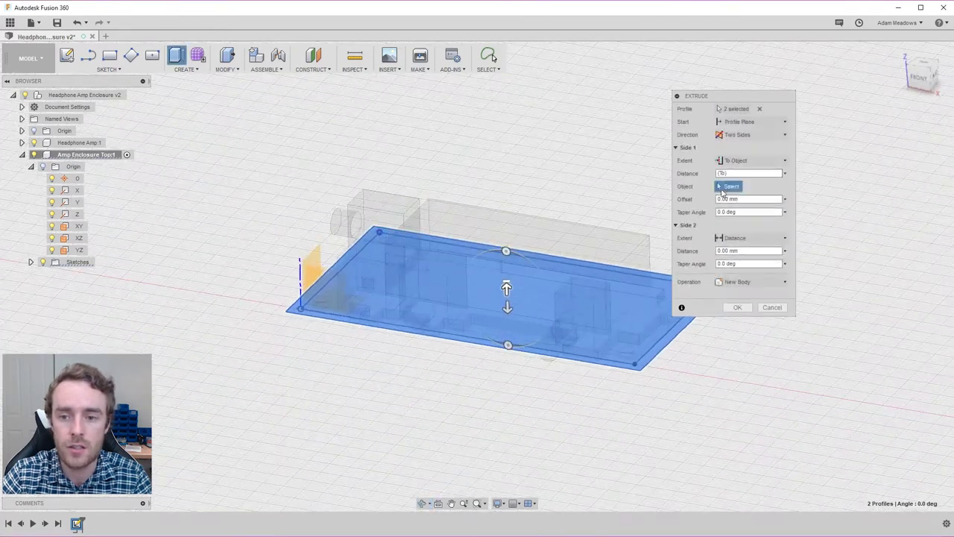
click(589, 239)
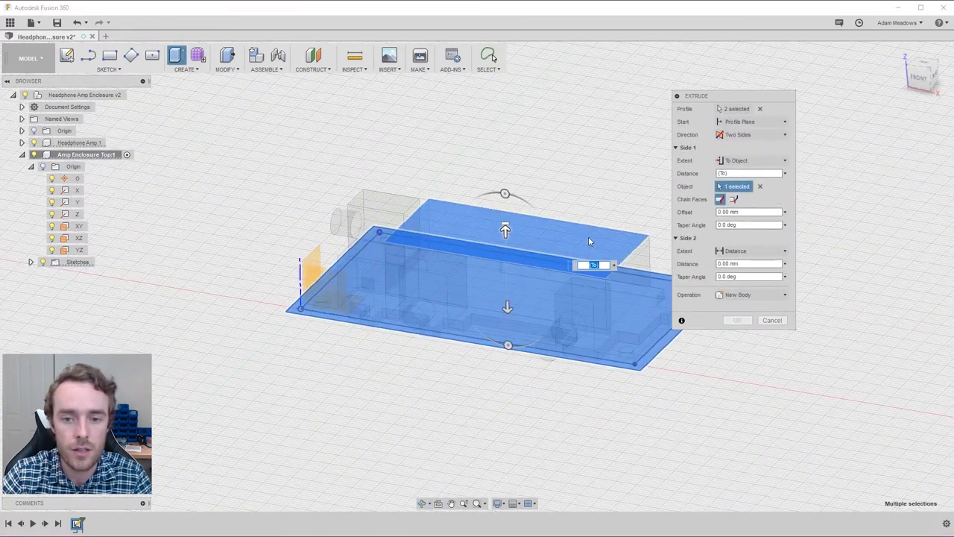
click(721, 199)
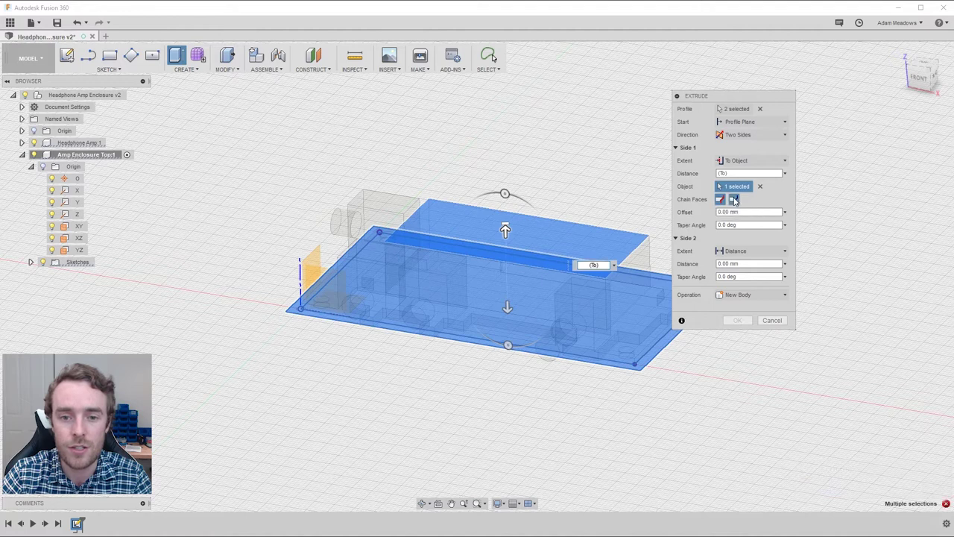
click(734, 200)
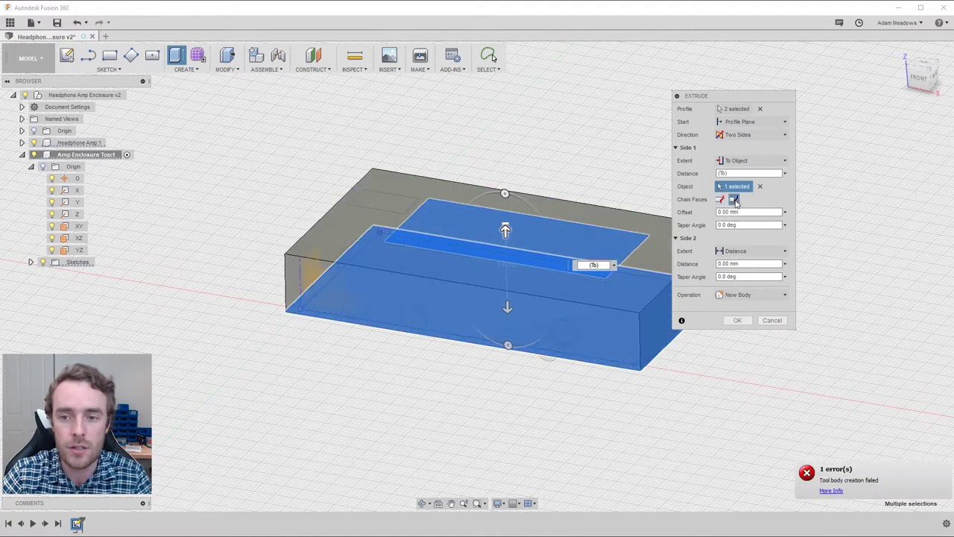
click(741, 212)
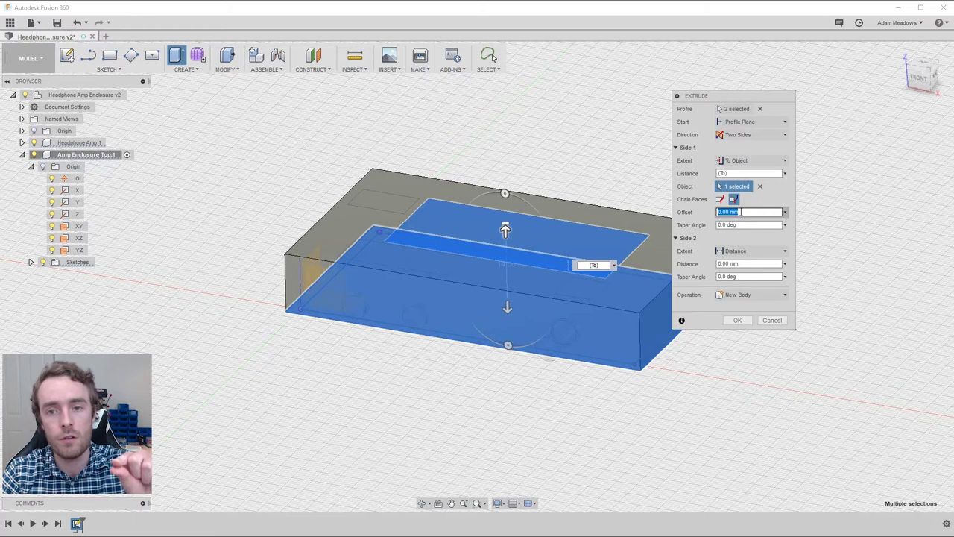
text(2.1)
click(744, 224)
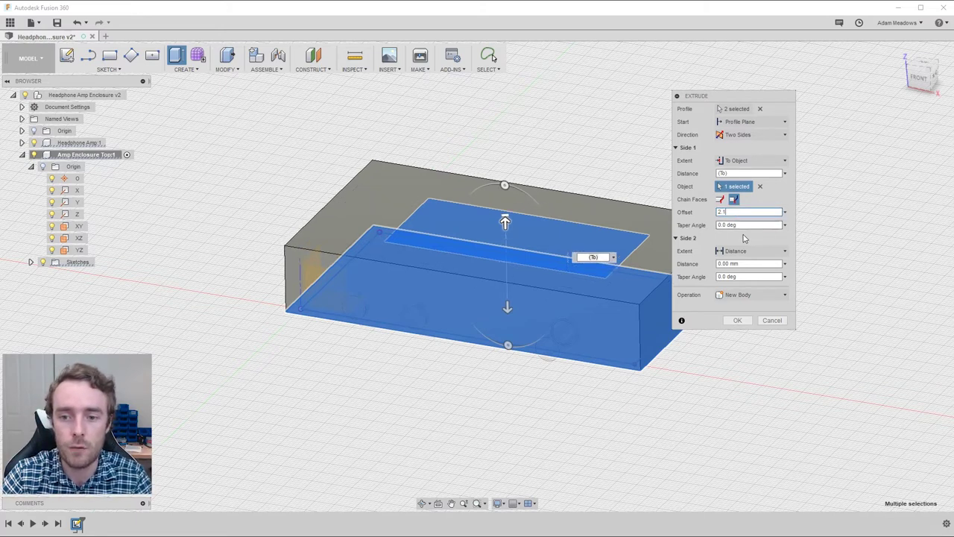
Limit Side 2 to the bottom face with offset and Extend Faces, creating a new body.
click(746, 238)
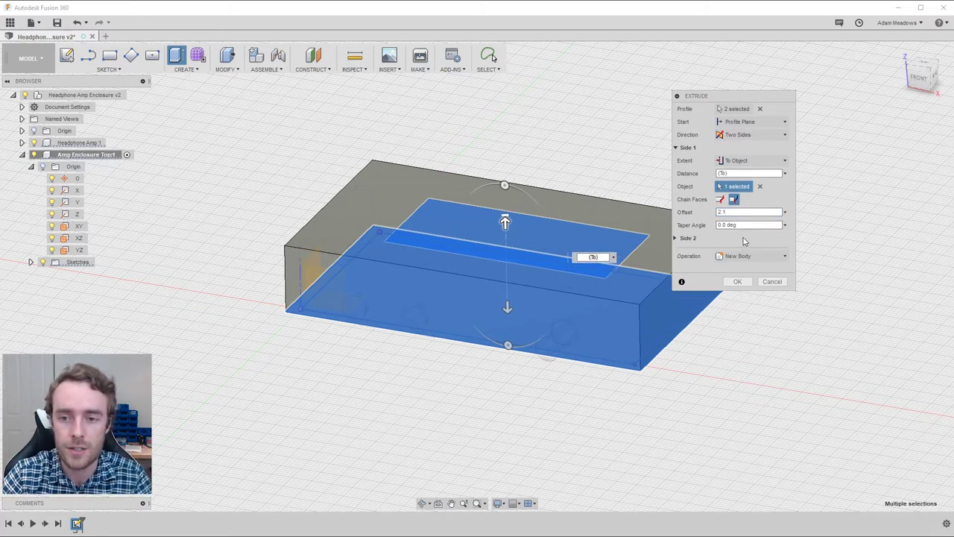
click(677, 238)
shift+middle_drag(594, 186, 588, 156)
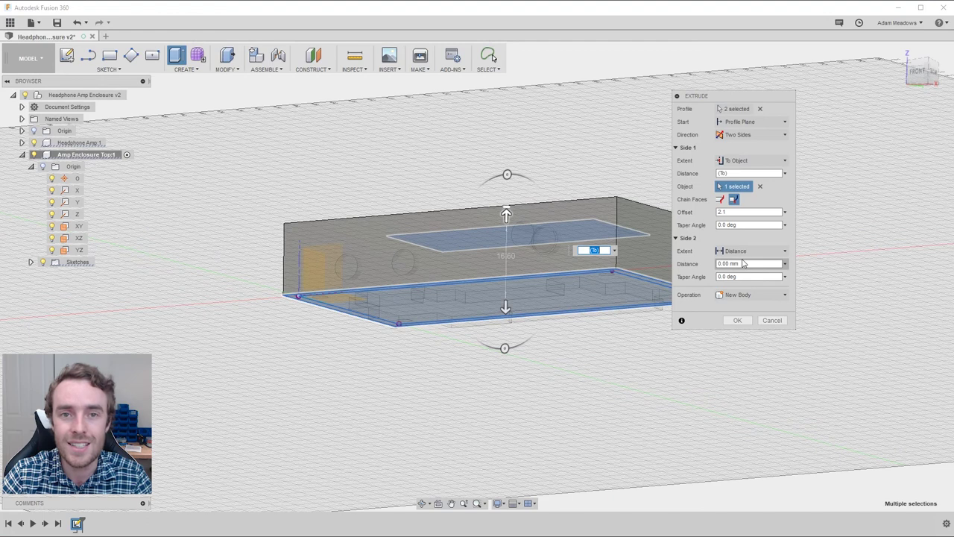
click(735, 254)
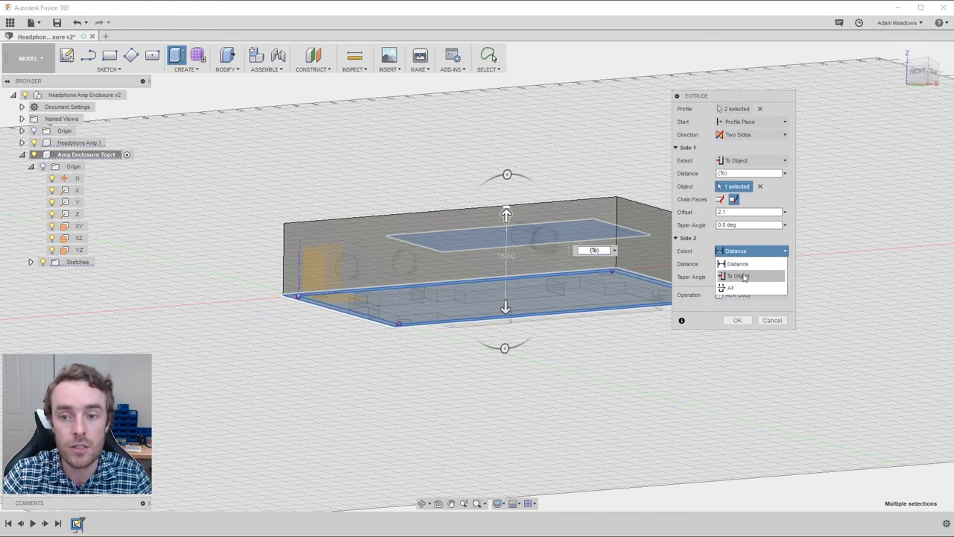
click(744, 276)
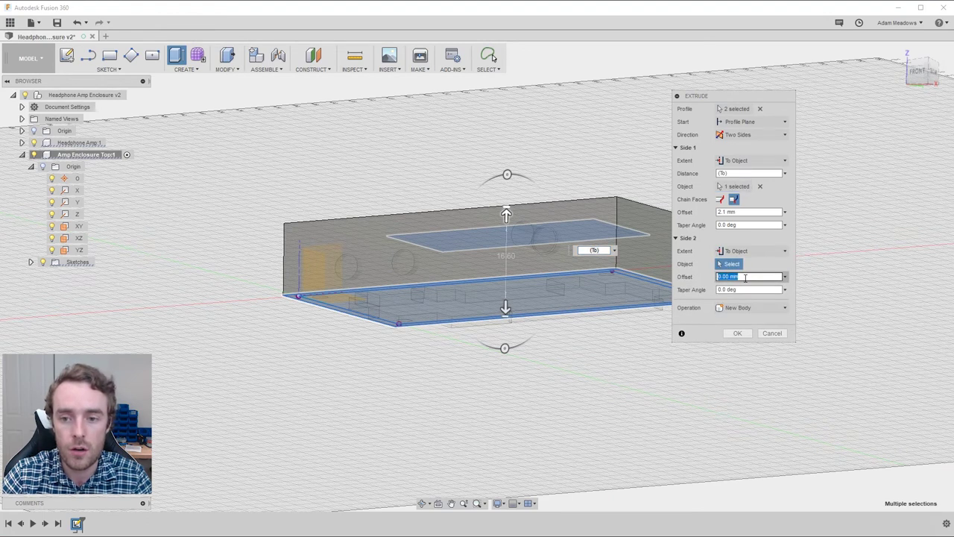
click(552, 309)
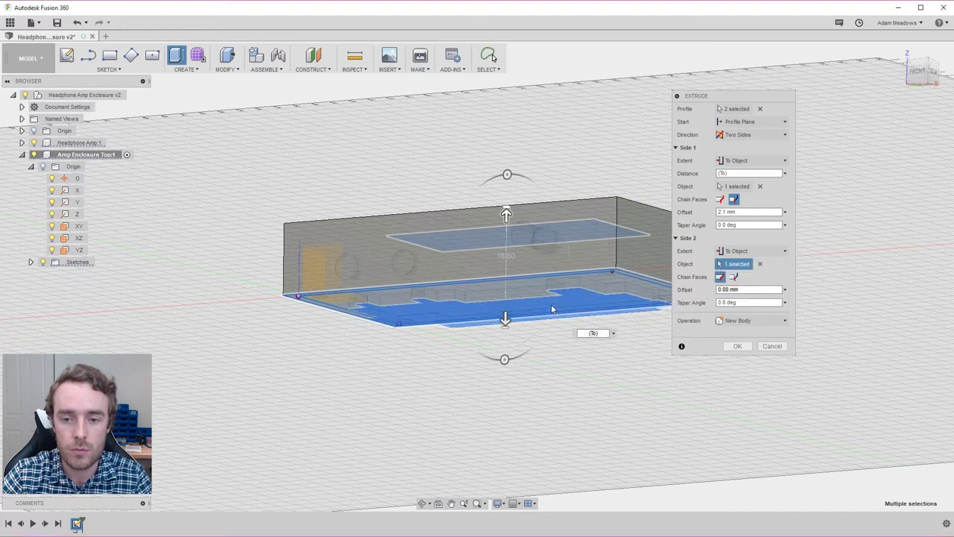
click(739, 290)
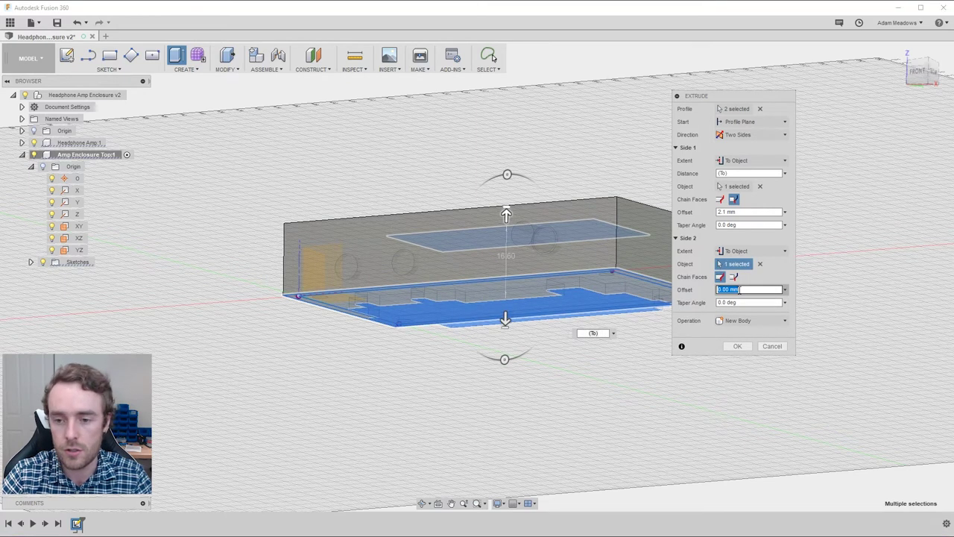
text(2.1)
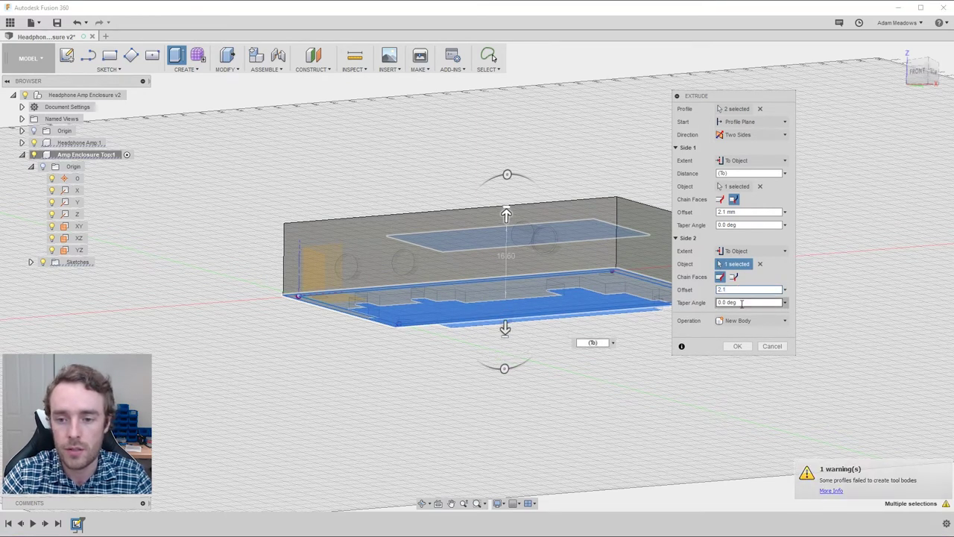
click(749, 321)
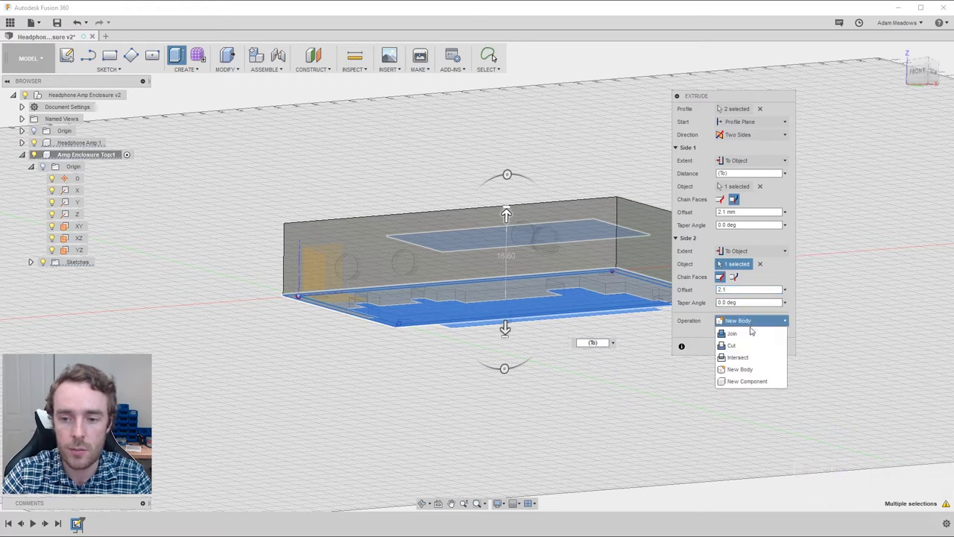
click(749, 335)
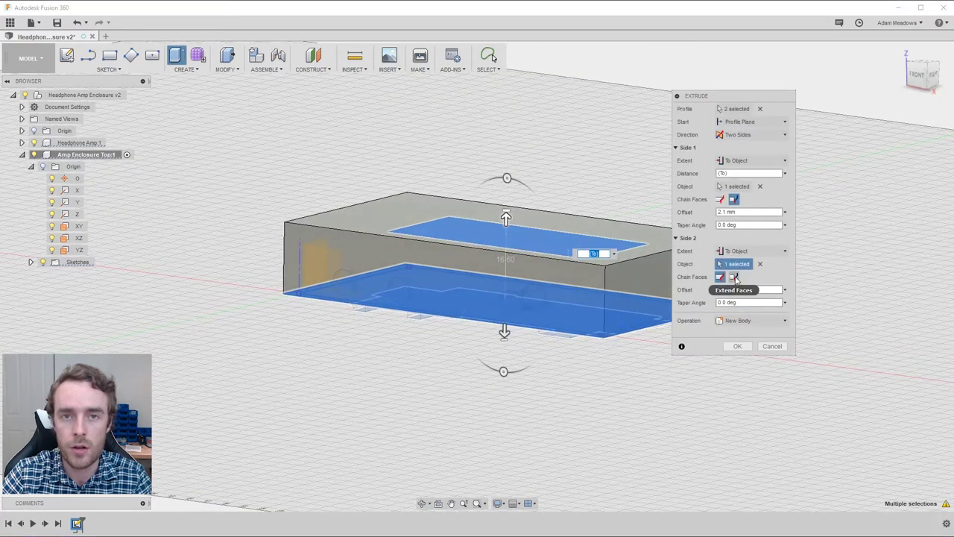
click(736, 277)
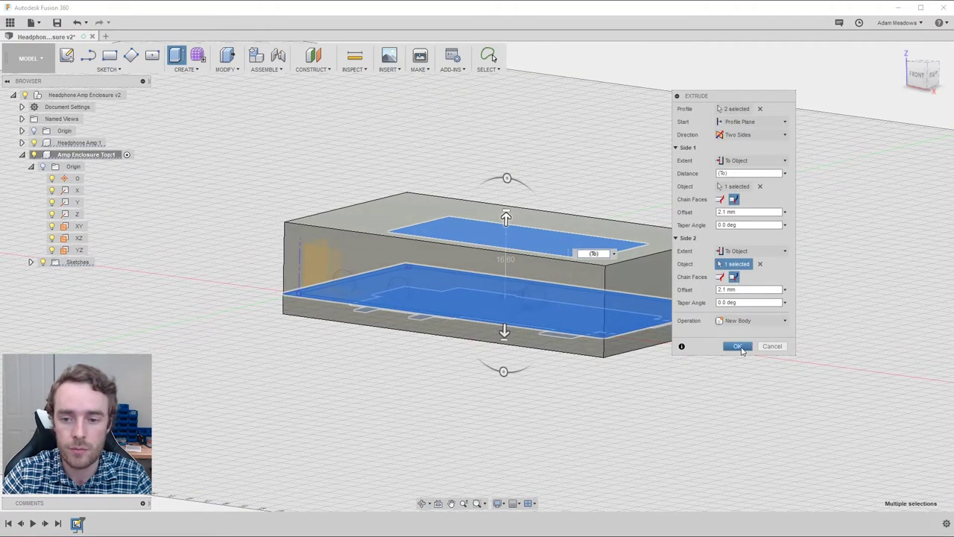
click(737, 346)
shift+middle_drag(656, 357, 636, 364)
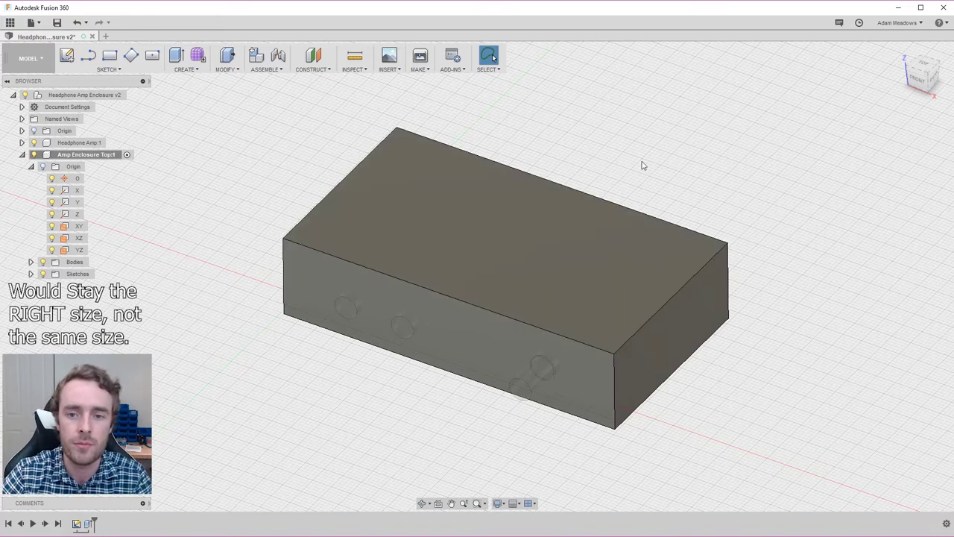
Orbit to a lower angle to inspect the new enclosure box.
shift+middle_drag(552, 284, 595, 149)
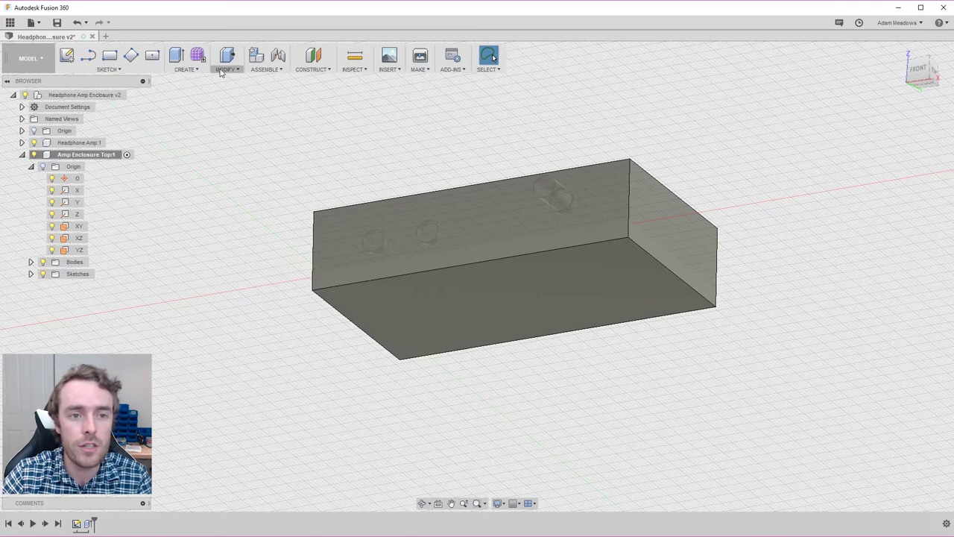
Shell the box with a 1.6 mm inside thickness, removing its bottom face.
click(232, 69)
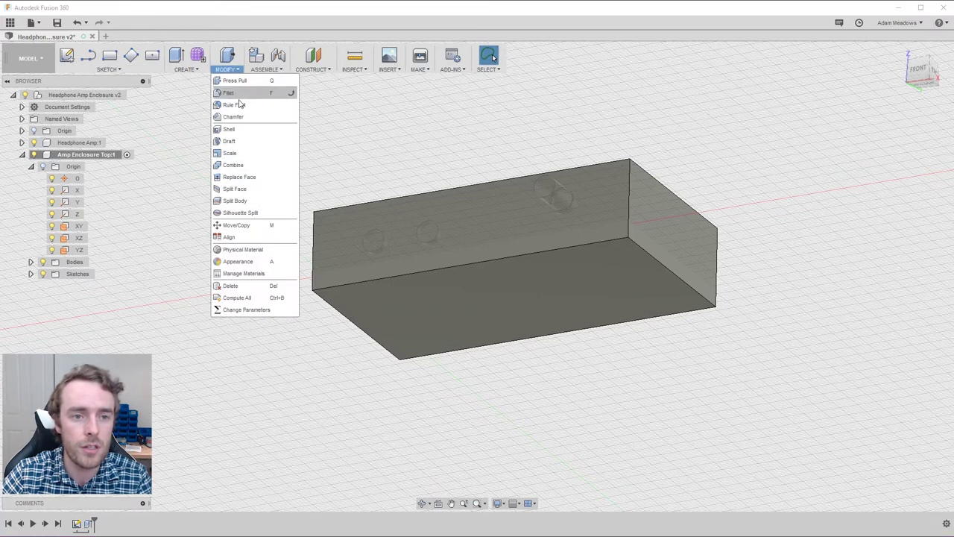
click(229, 129)
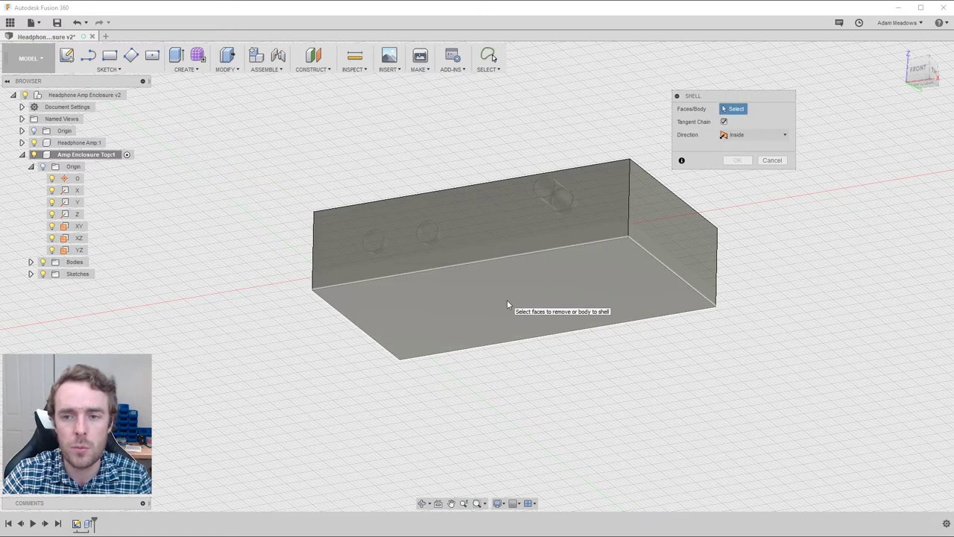
click(507, 302)
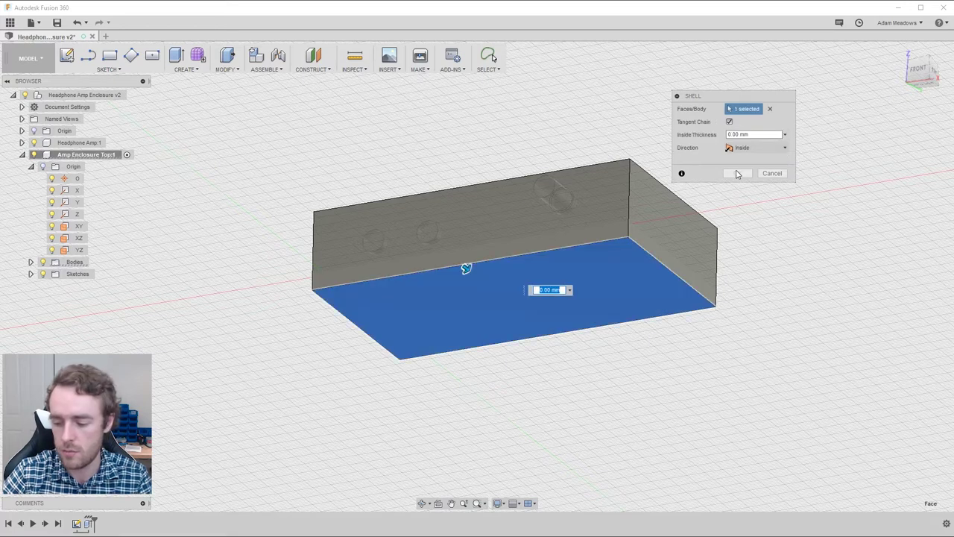
text(1.6)
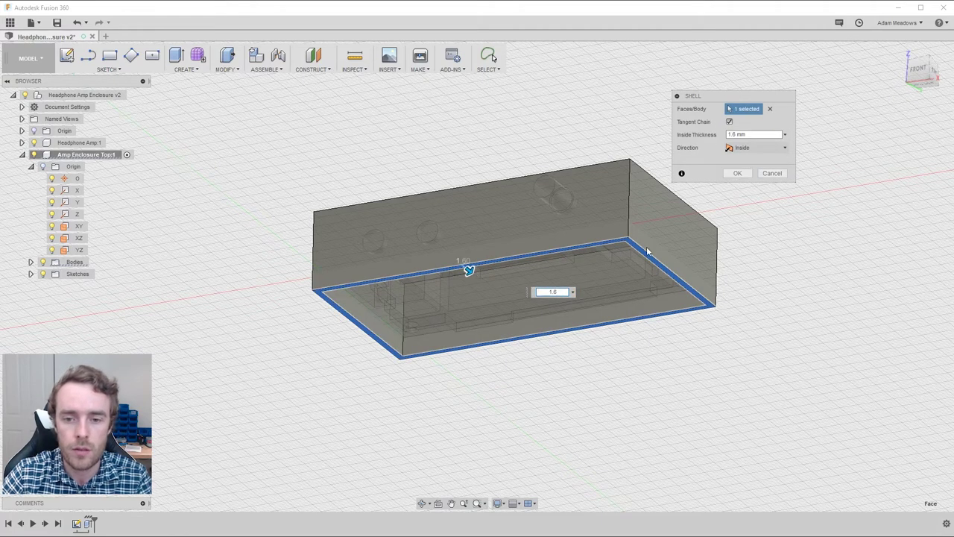
shift+middle_drag(647, 252, 653, 215)
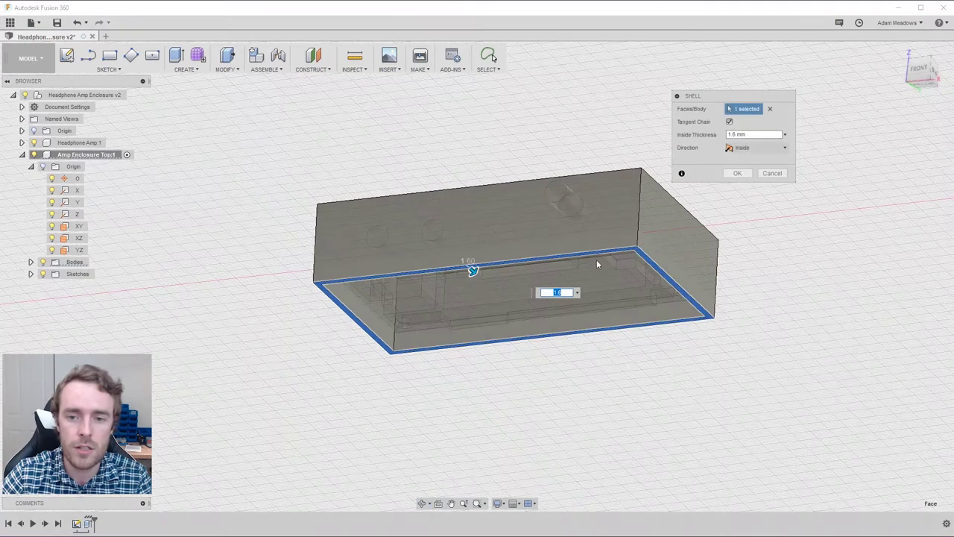
shift+middle_drag(570, 270, 626, 247)
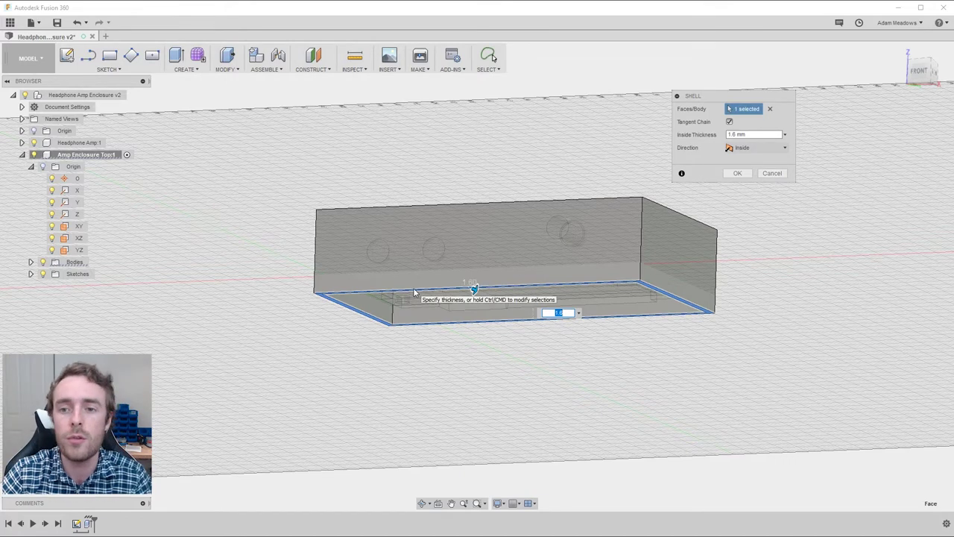
click(745, 134)
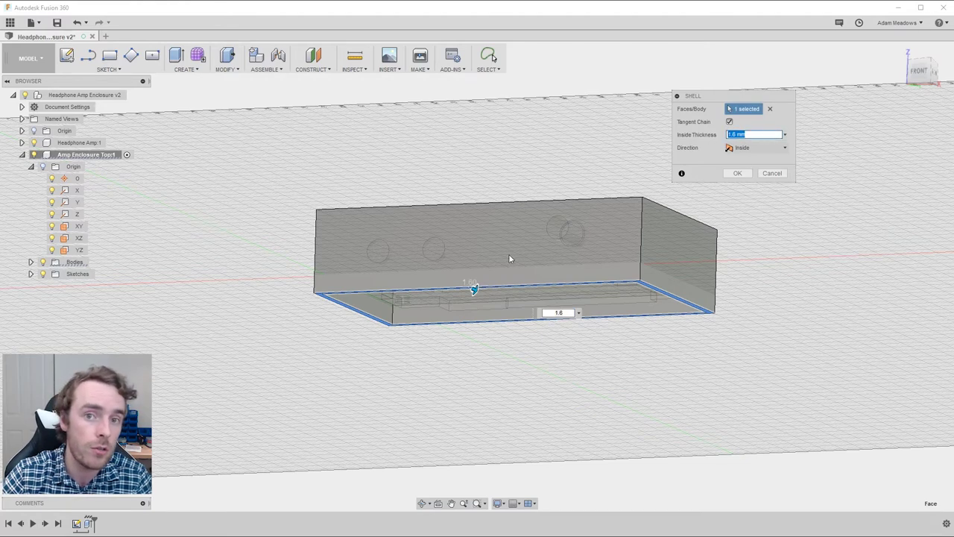
shift+middle_drag(525, 263, 469, 323)
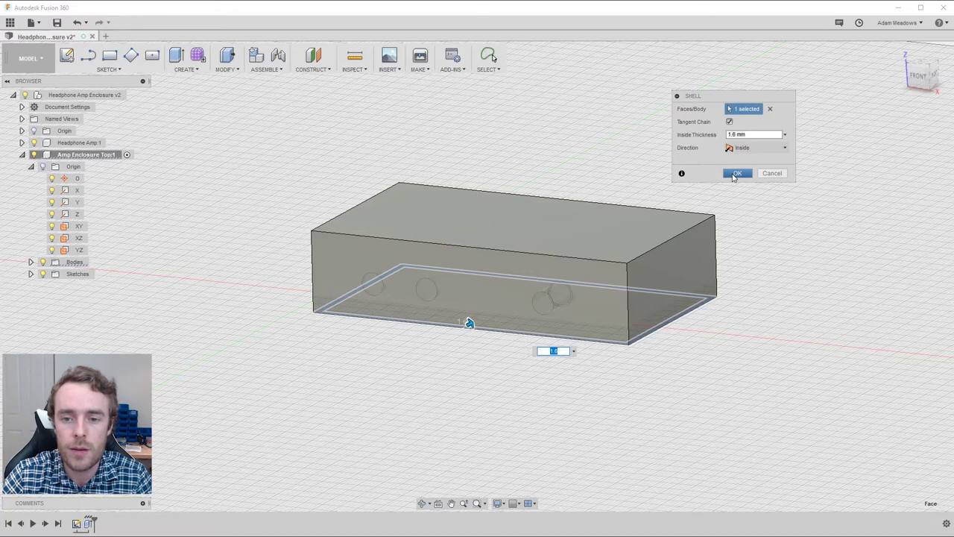
click(736, 174)
mouse_move(575, 275)
shift+middle_down()
mouse_move(573, 165)
mouse_move(560, 286)
shift+middle_up()
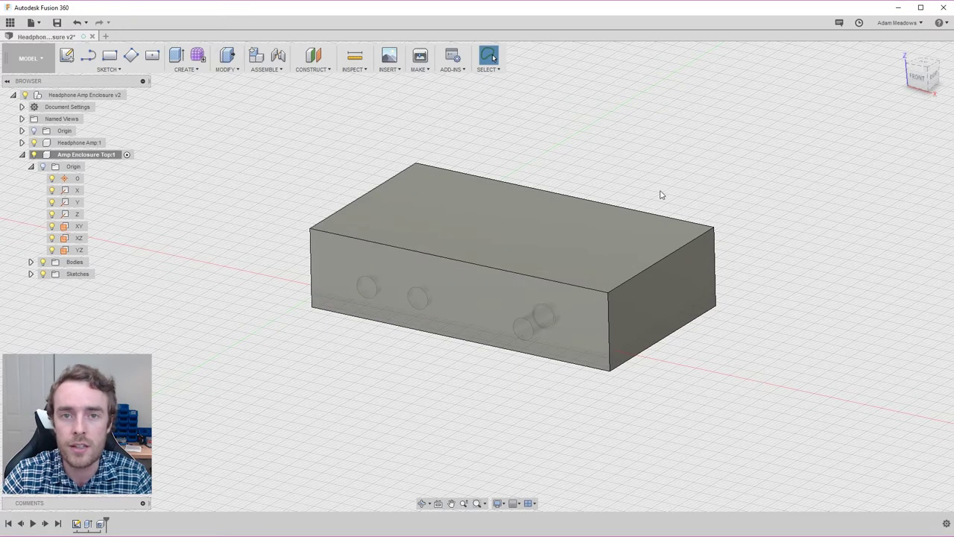
Orbit the model to look up into the enclosure top's open underside.
shift+middle_drag(597, 187, 686, 299)
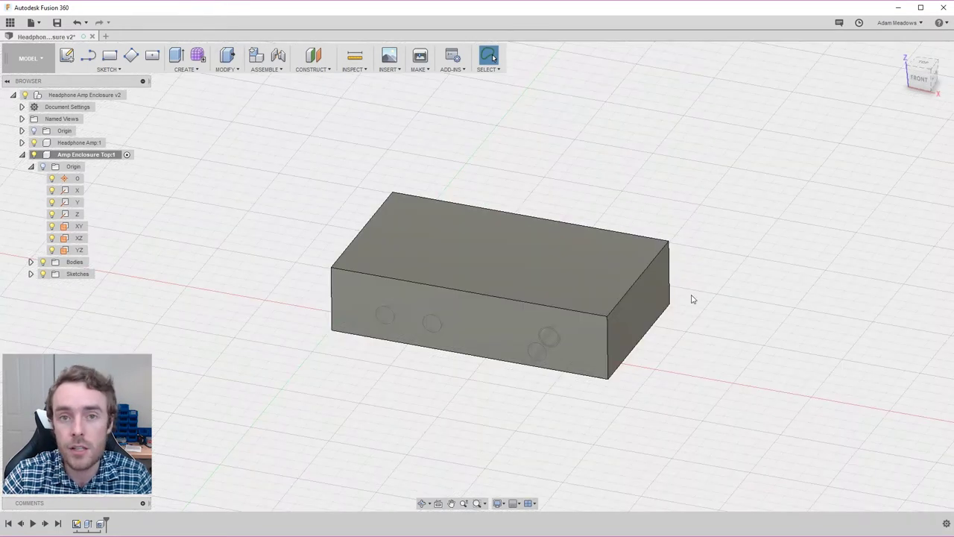
mouse_move(493, 314)
shift+middle_down()
mouse_move(511, 152)
mouse_move(496, 162)
mouse_move(496, 189)
shift+middle_up()
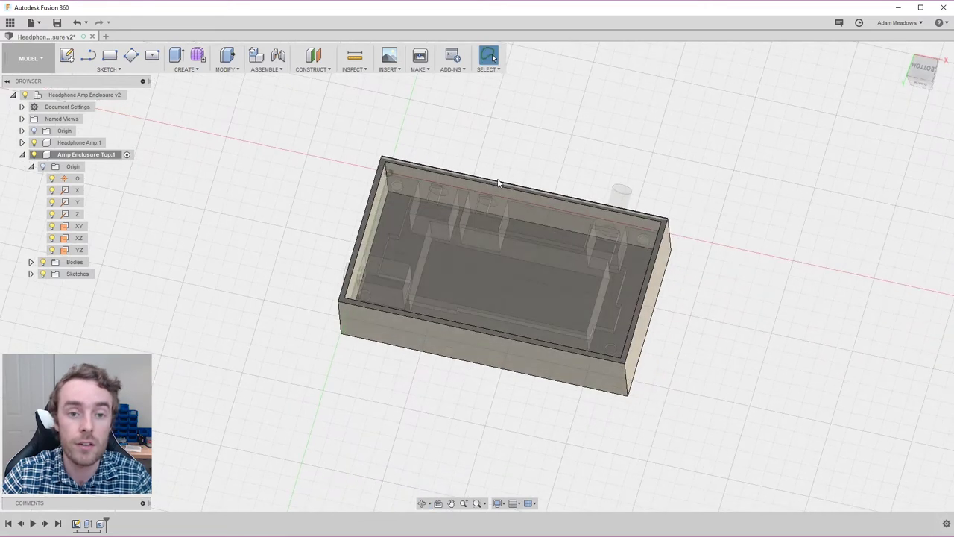
shift+middle_drag(517, 249, 543, 180)
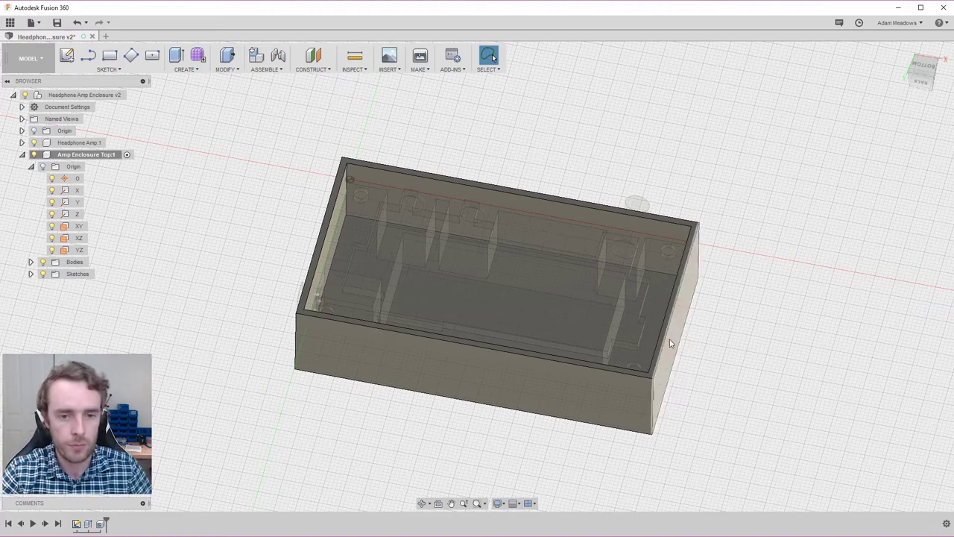
Hide Headphone Amp and draw a small rectangle in a sketch on the enclosure's inner face's top-left corner.
click(34, 142)
click(494, 313)
click(69, 60)
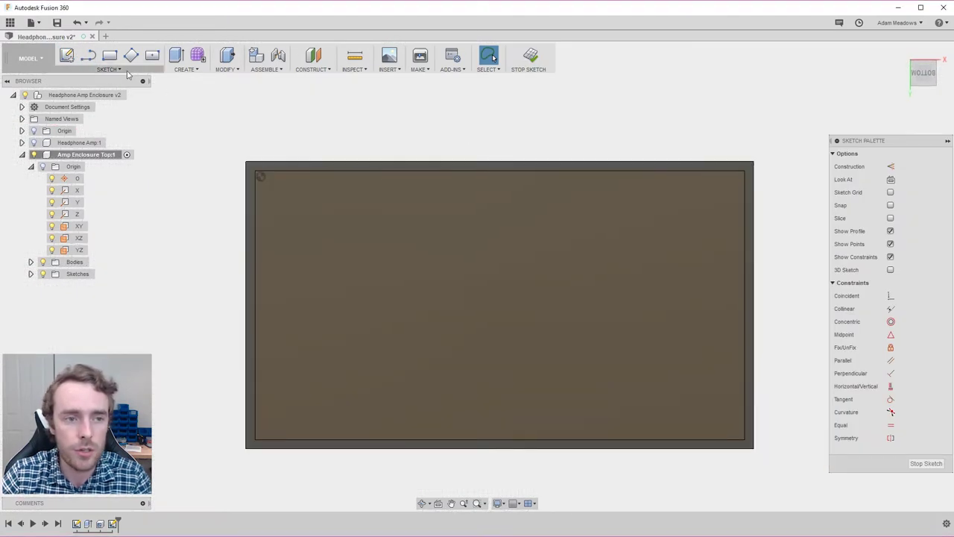
click(110, 56)
click(254, 174)
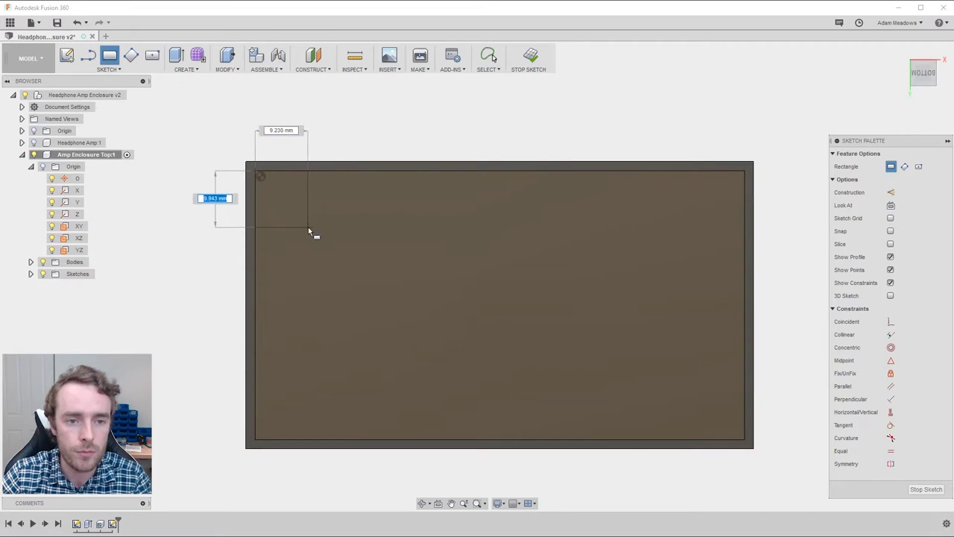
click(307, 226)
key(Escape)
Dimension the rectangle's width to 8 mm and make its edges Equal to form a square.
key(d)
click(296, 172)
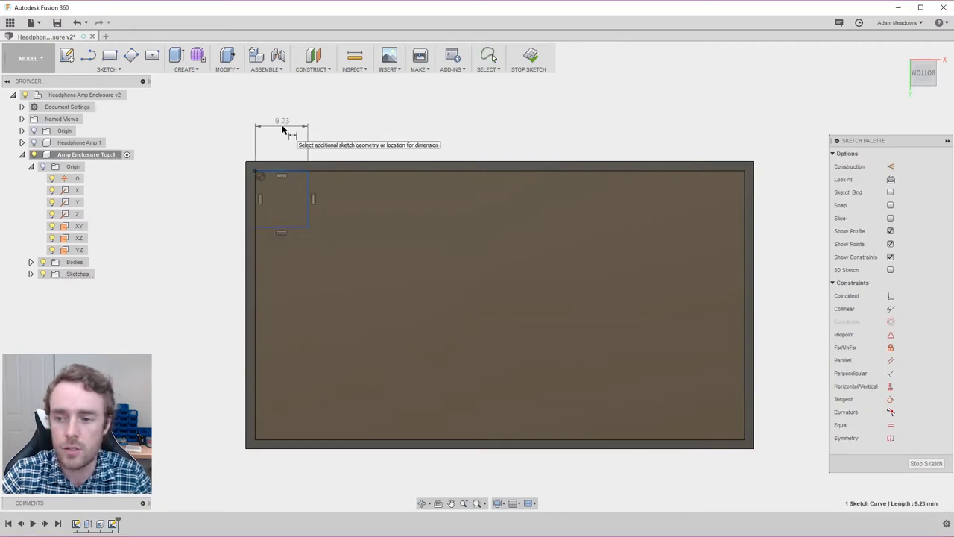
click(289, 130)
text(8)
key(Return)
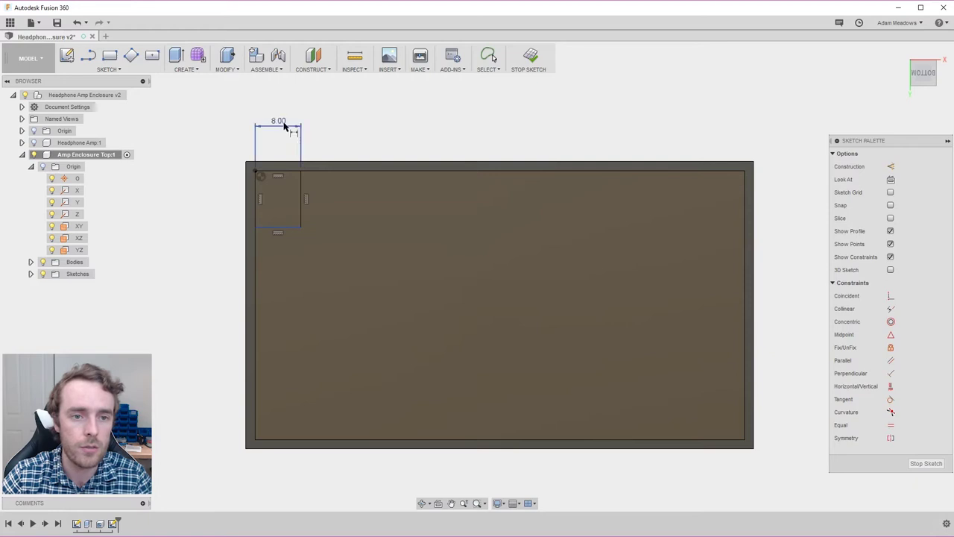
key(Escape)
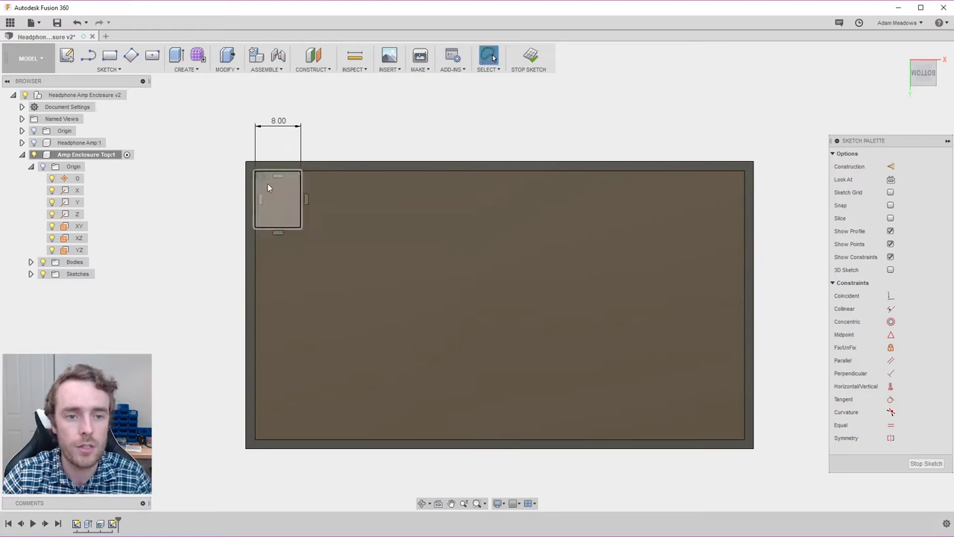
click(264, 171)
click(256, 192)
click(891, 425)
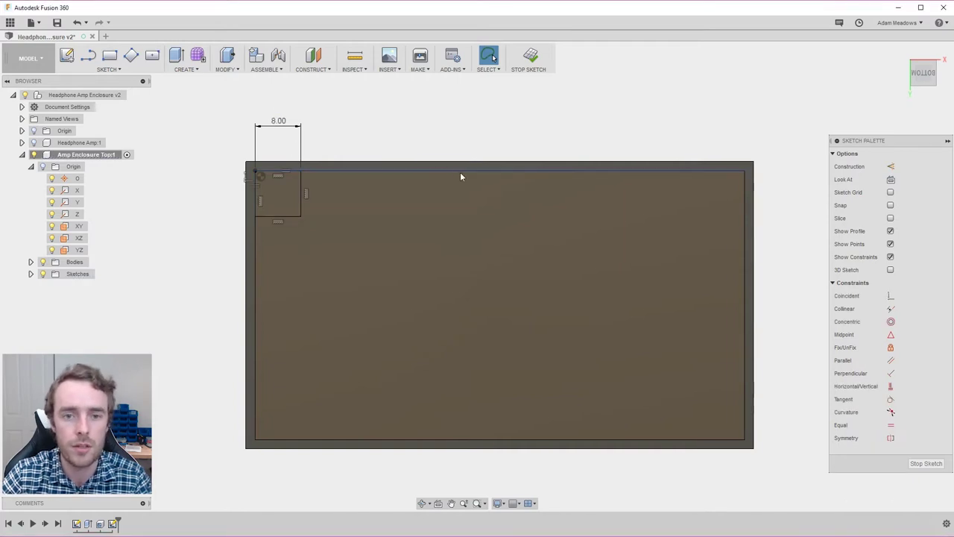
Draw vertical and horizontal midpoint-to-midpoint lines and convert both to construction lines.
key(l)
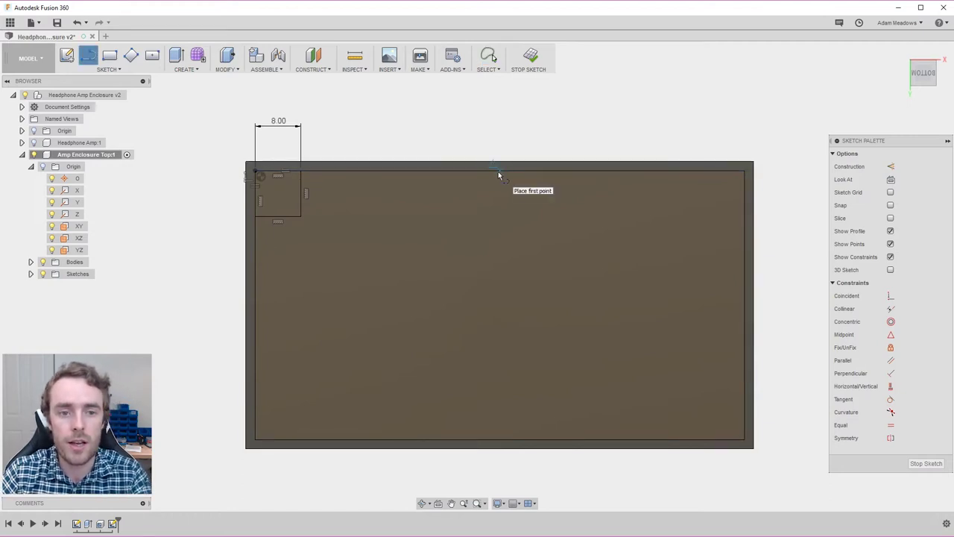
click(499, 173)
double_click(499, 439)
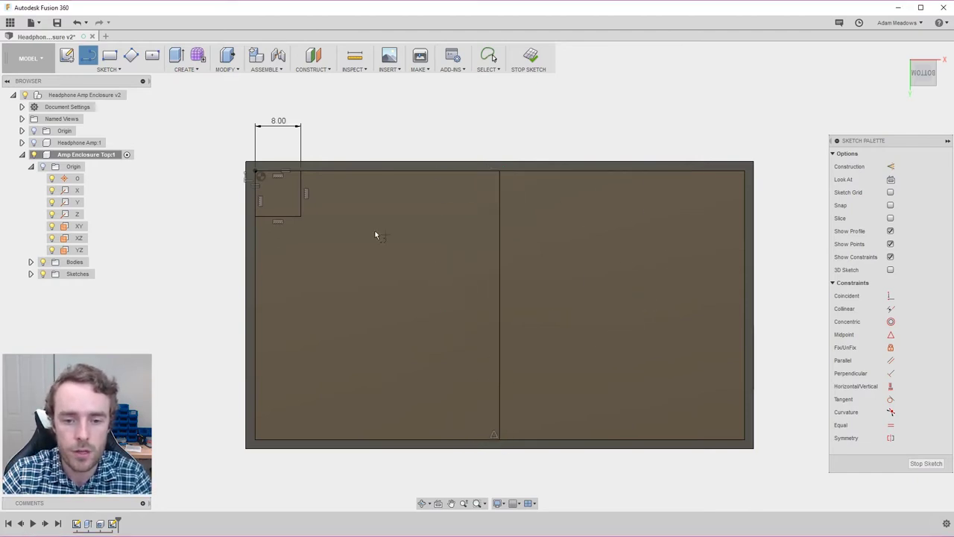
click(256, 306)
double_click(740, 306)
key(Escape)
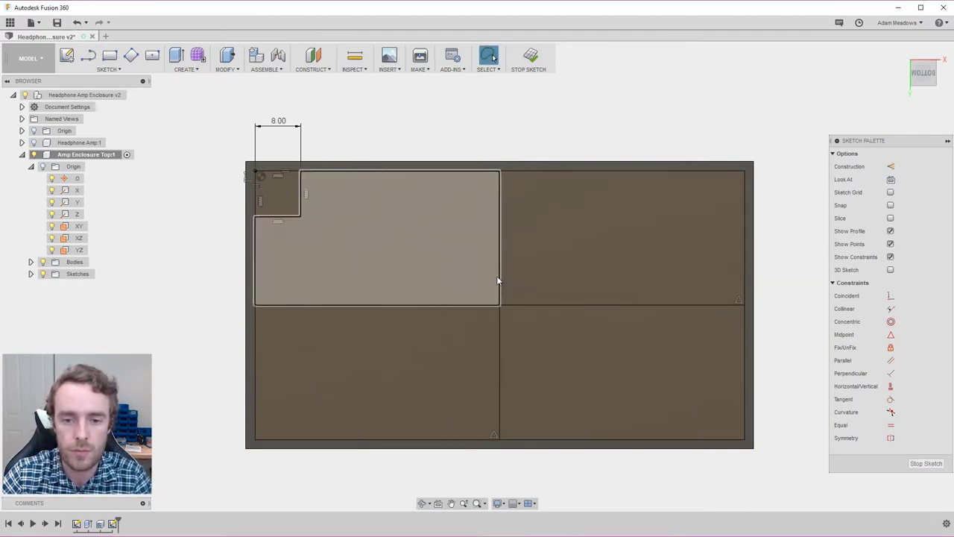
click(499, 297)
shift+click(519, 306)
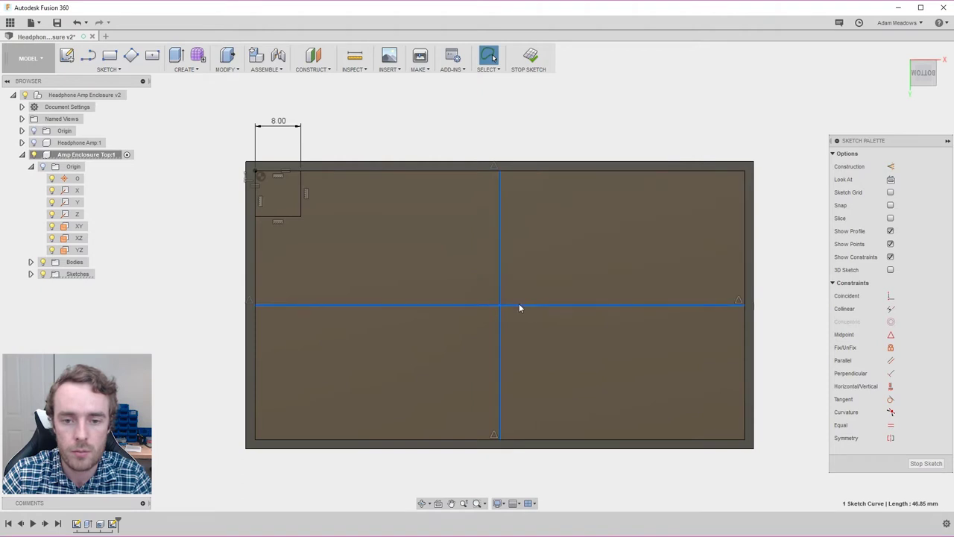
click(890, 167)
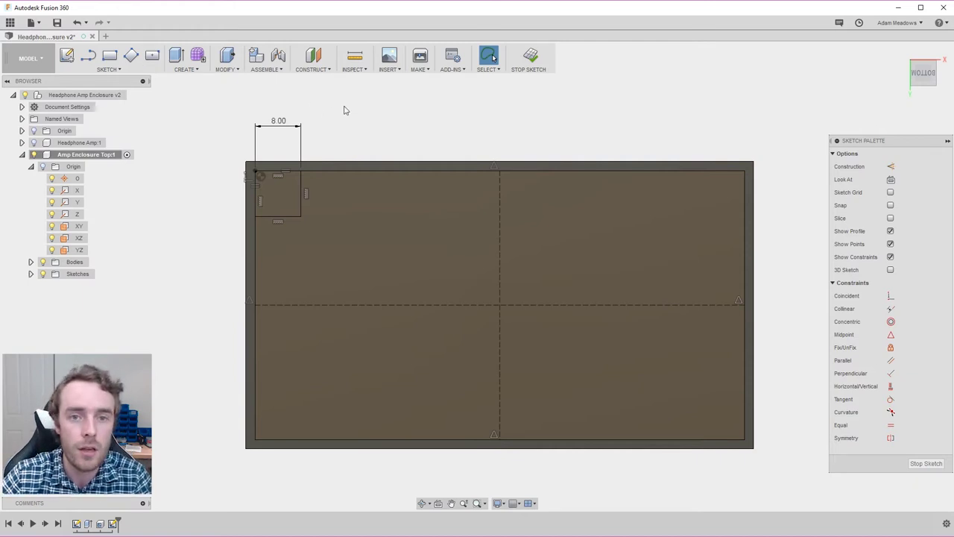
Mirror the 8 mm corner square across the vertical centreline.
click(108, 69)
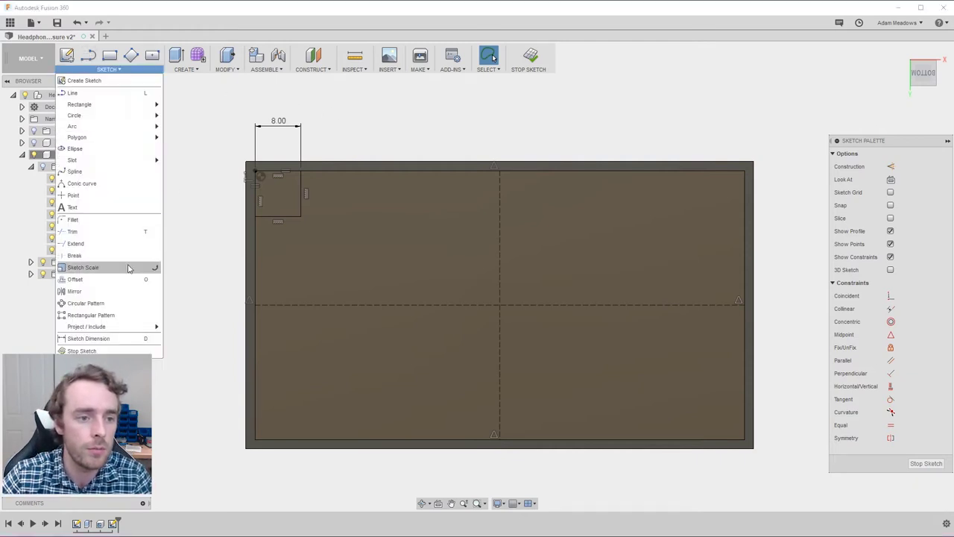
click(86, 291)
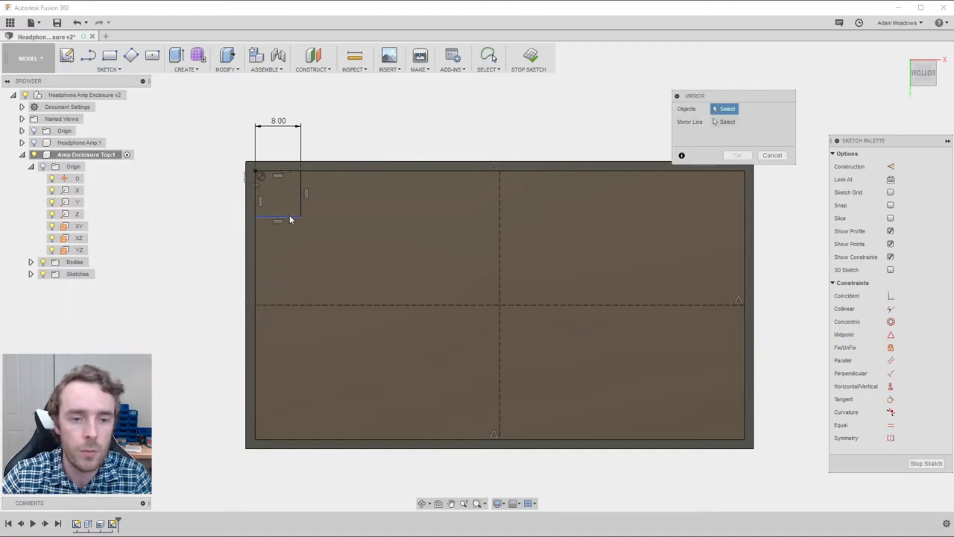
double_click(290, 218)
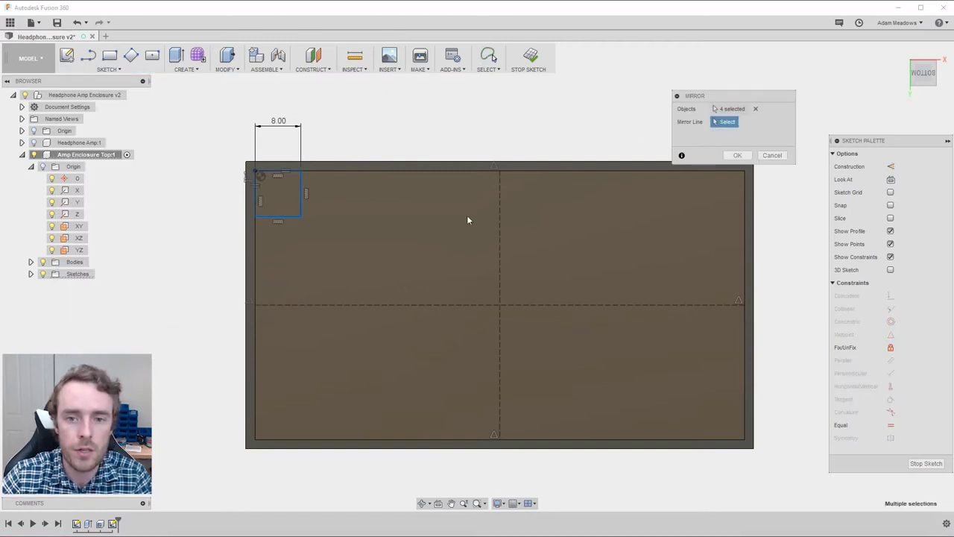
click(498, 203)
click(738, 155)
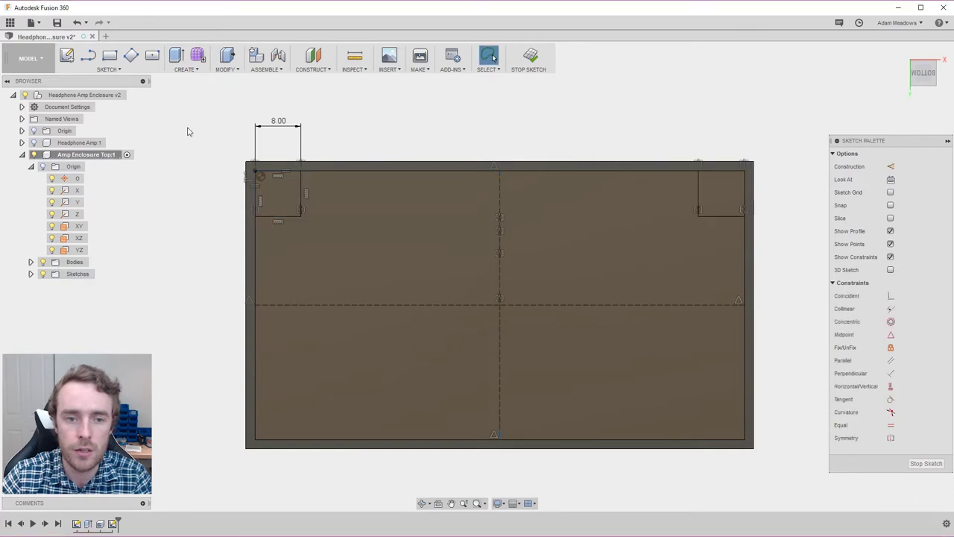
Mirror both top squares across the horizontal centreline to fill the bottom corners.
click(104, 70)
click(103, 69)
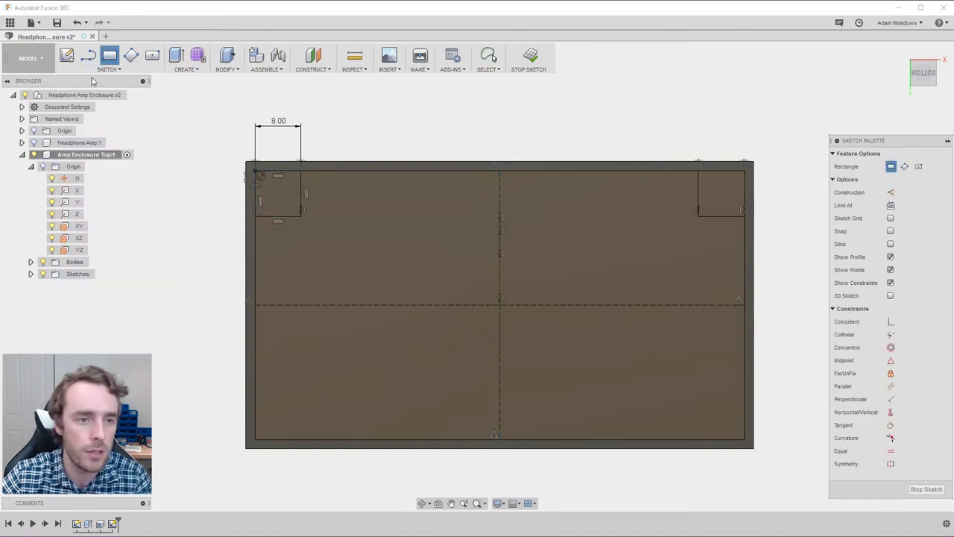
click(103, 69)
click(97, 290)
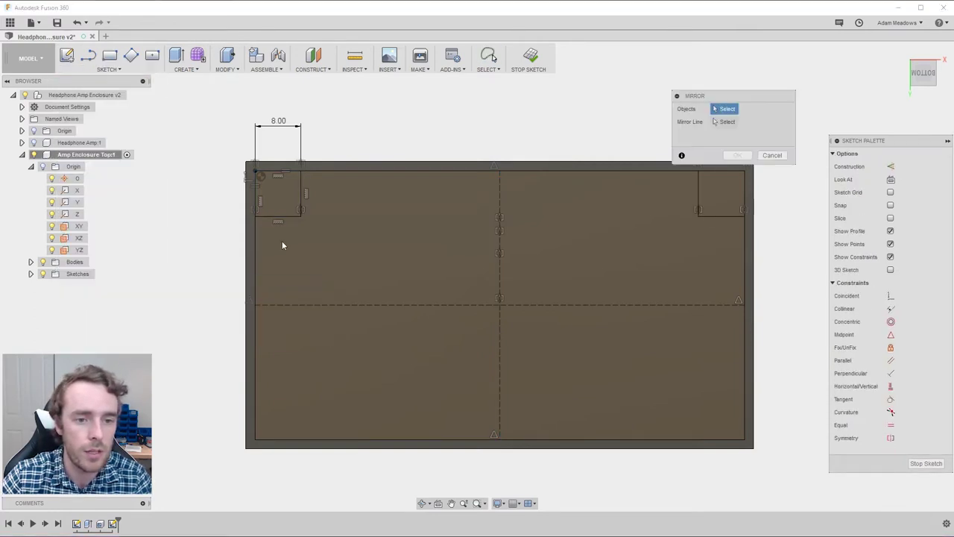
double_click(302, 192)
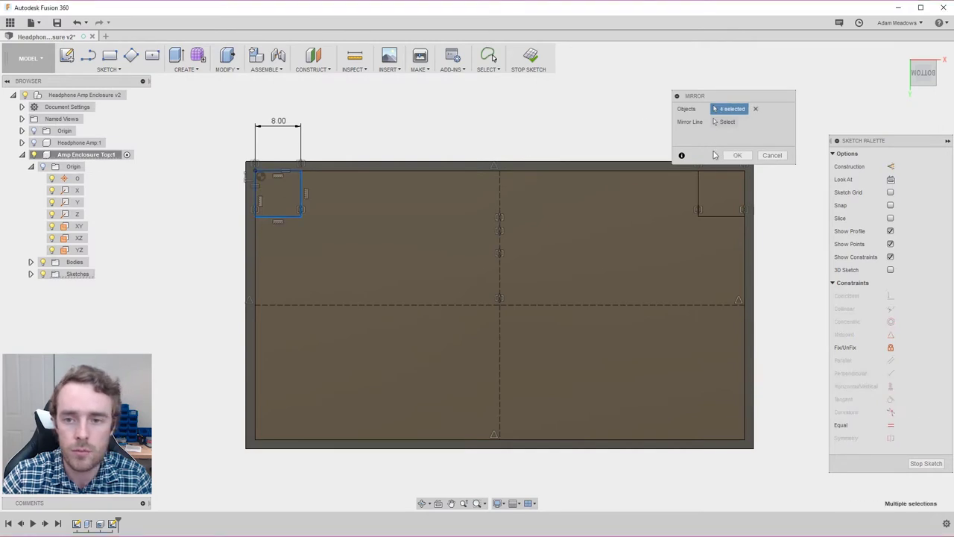
double_click(709, 170)
click(730, 122)
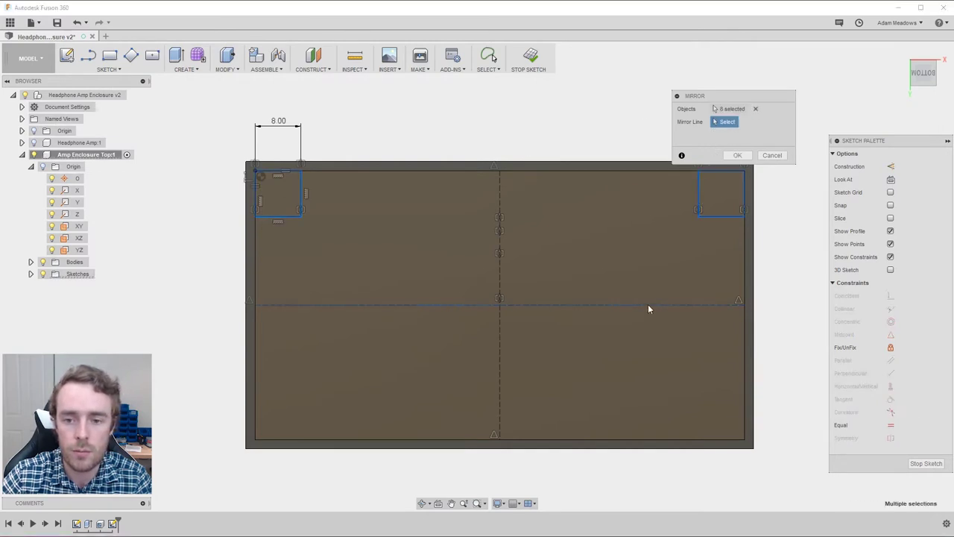
click(648, 304)
click(736, 155)
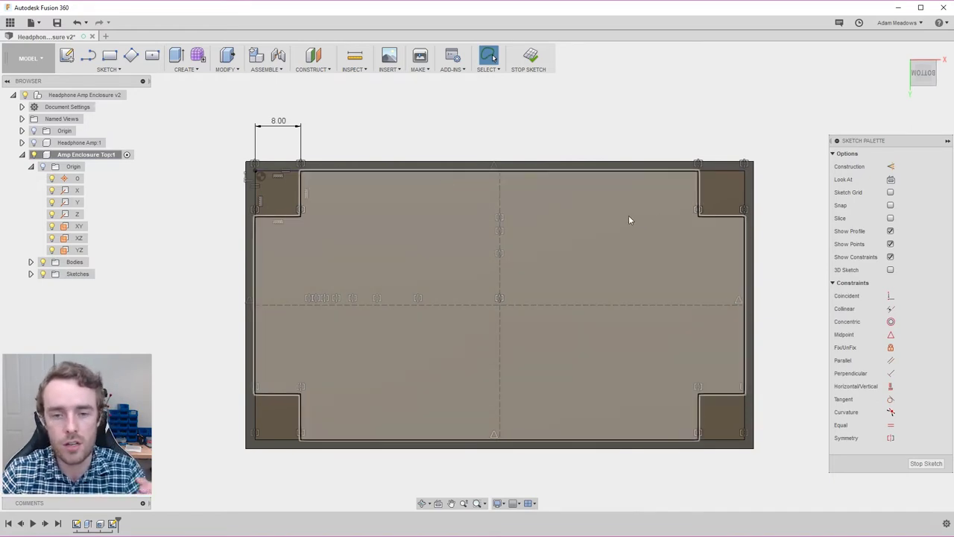
Start an extrusion of the four corner square profiles, adjusting amp and enclosure visibility.
key(e)
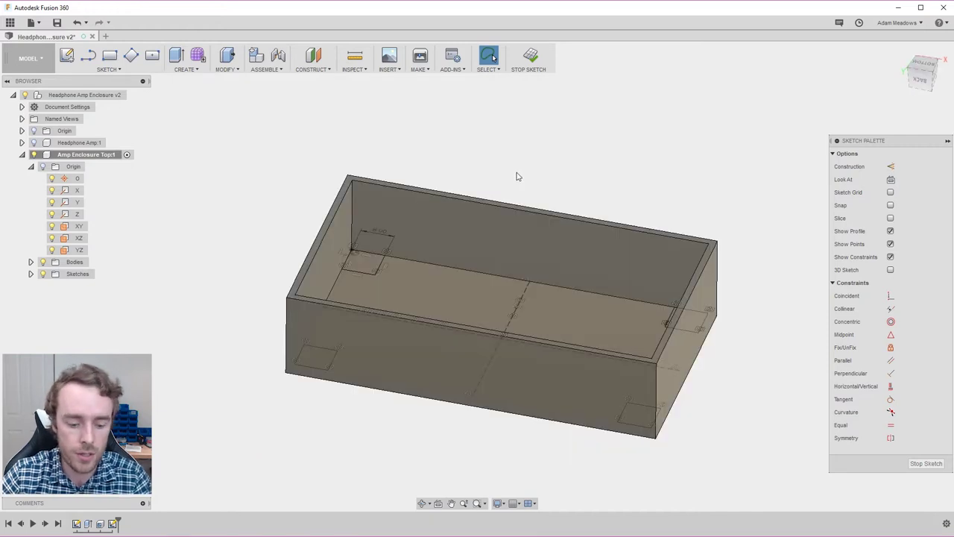
click(369, 261)
click(316, 357)
click(637, 415)
click(690, 323)
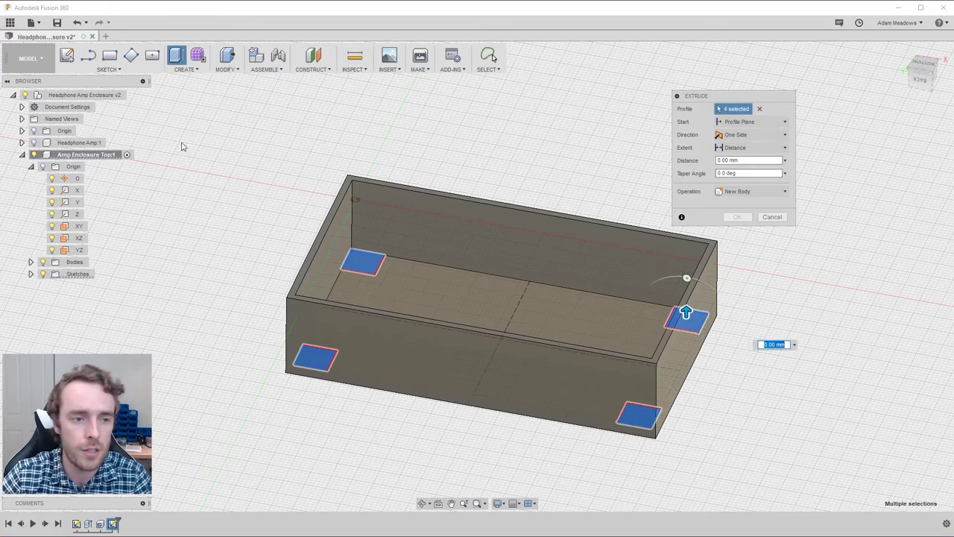
click(34, 142)
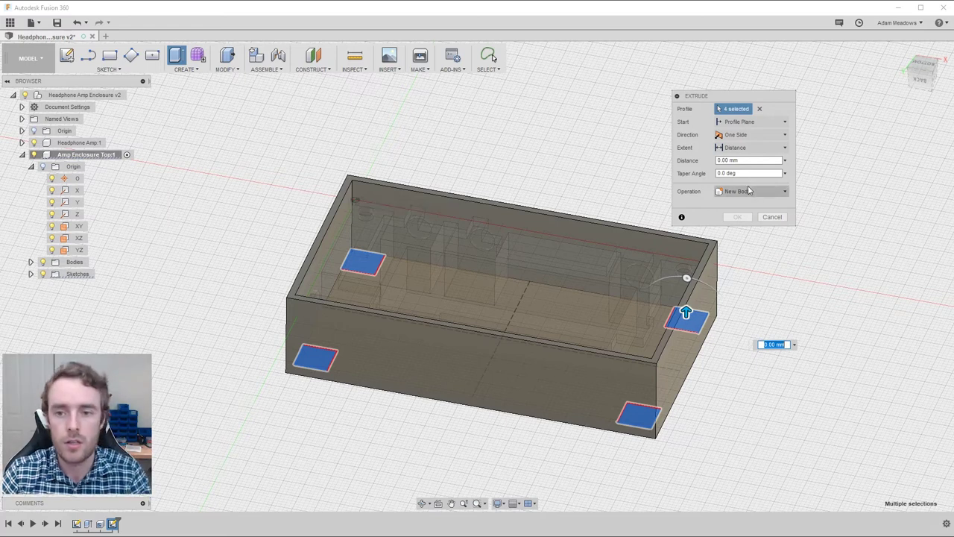
click(32, 154)
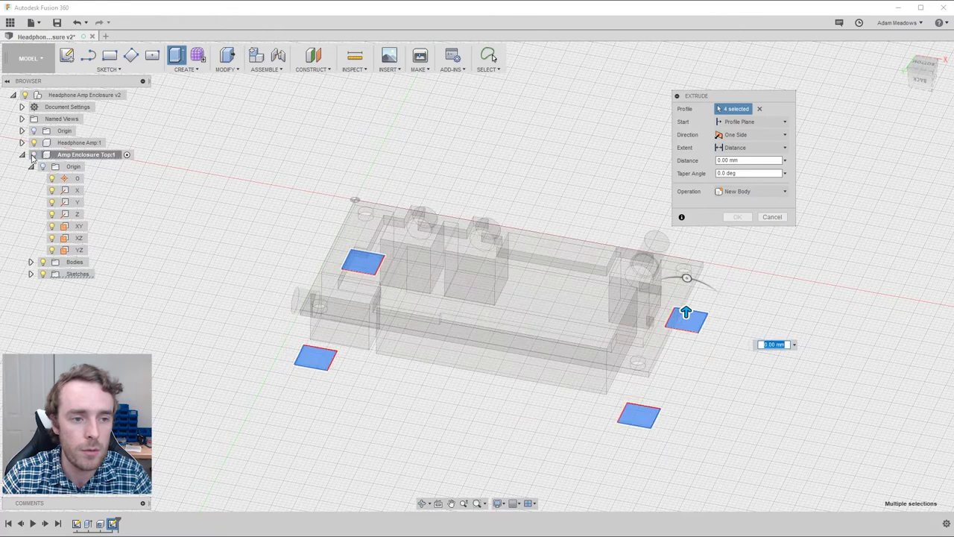
key(F6)
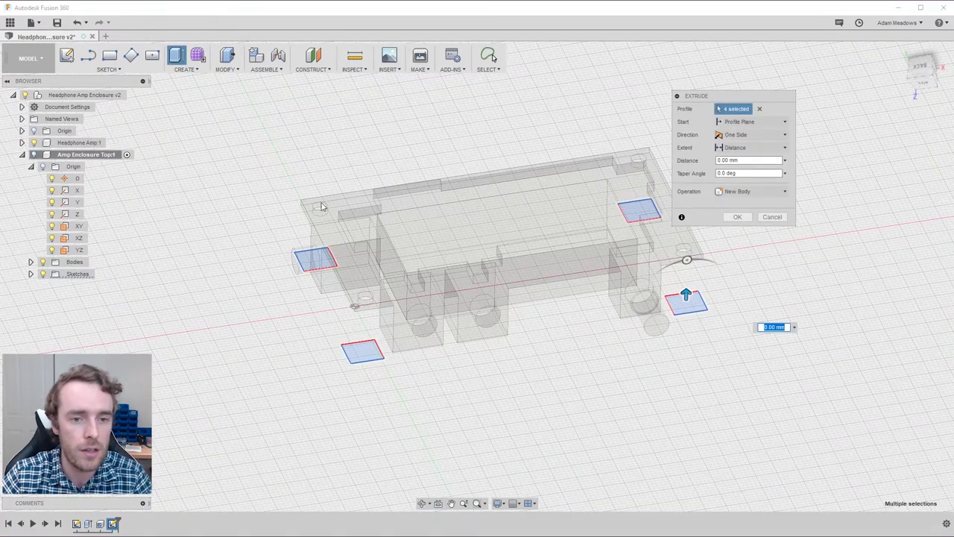
Extrude the pedestals To Object at the enclosure's top face, with Extend Faces enabled.
click(749, 148)
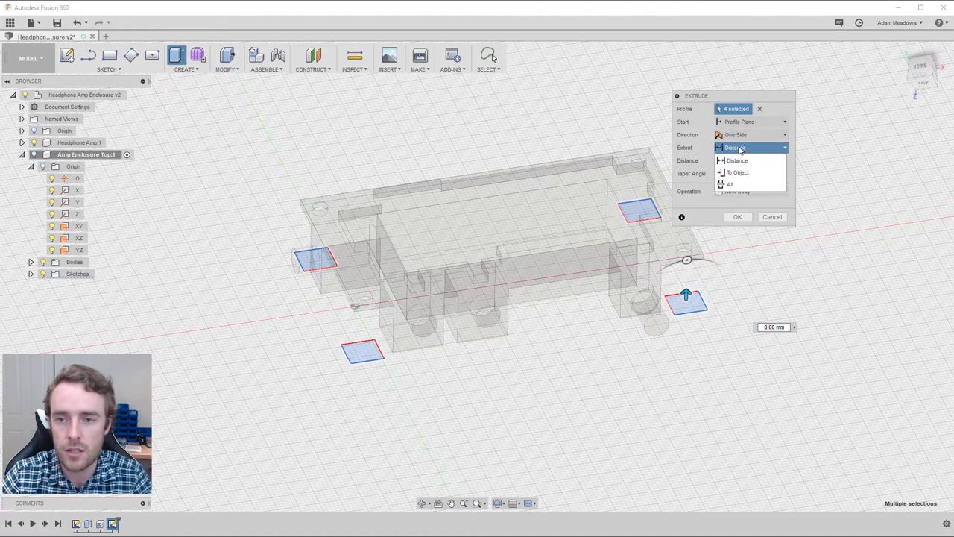
click(740, 172)
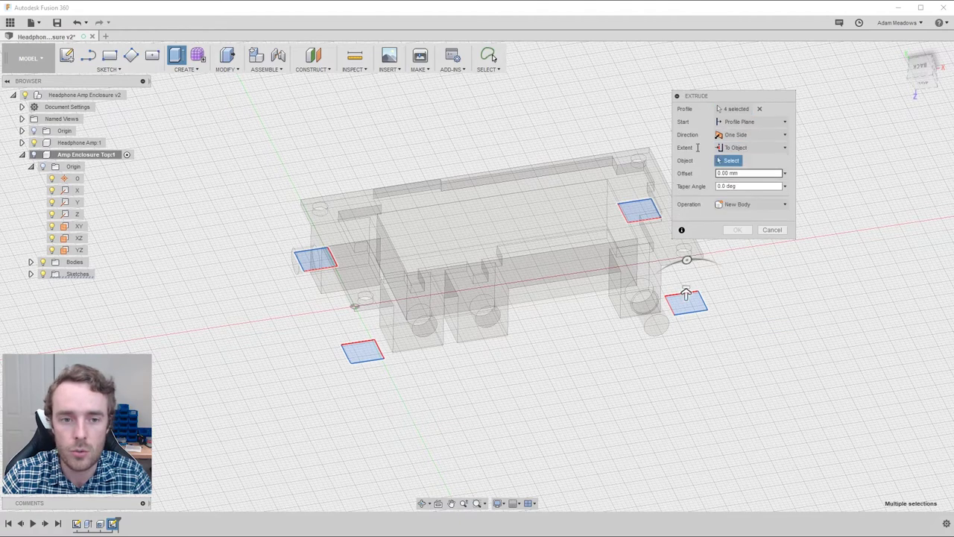
click(334, 193)
shift+middle_drag(333, 186, 269, 219)
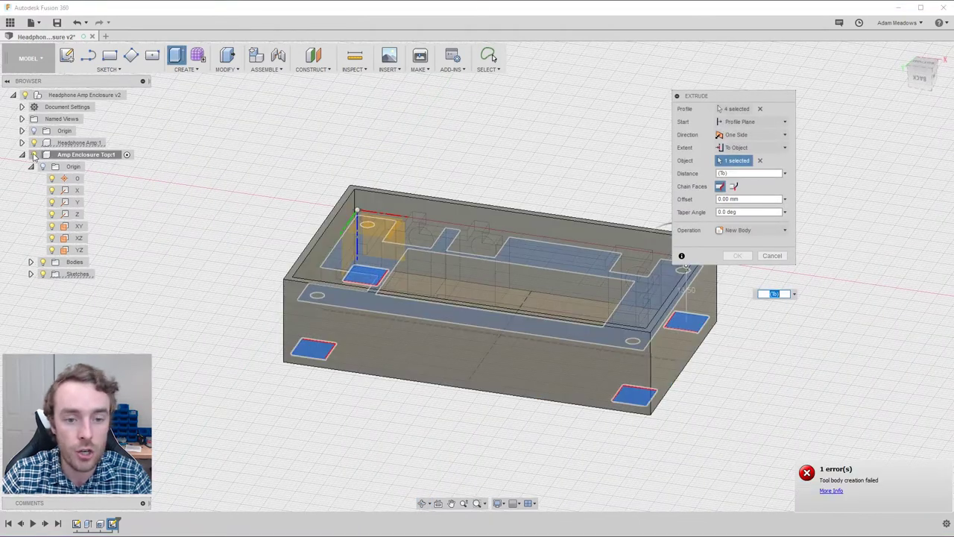
shift+middle_drag(290, 180, 288, 191)
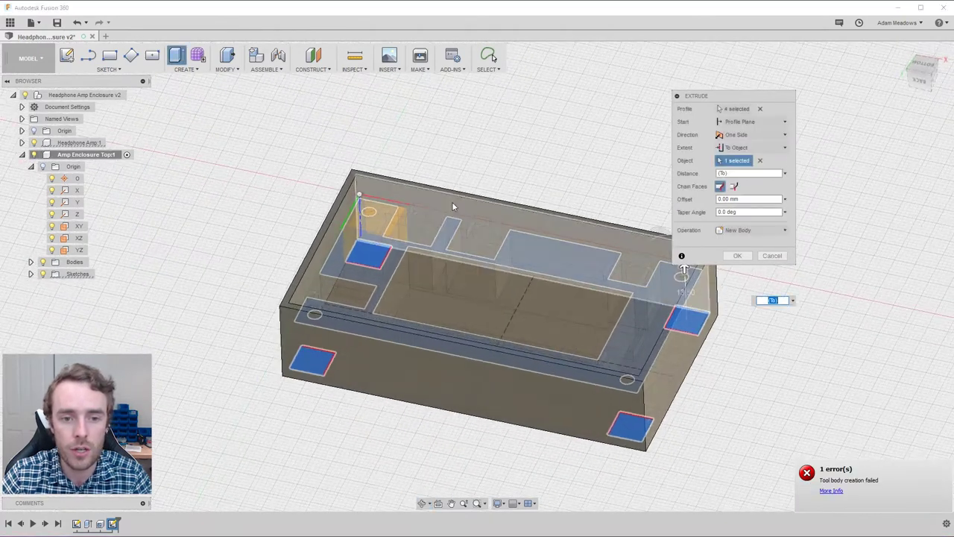
click(735, 187)
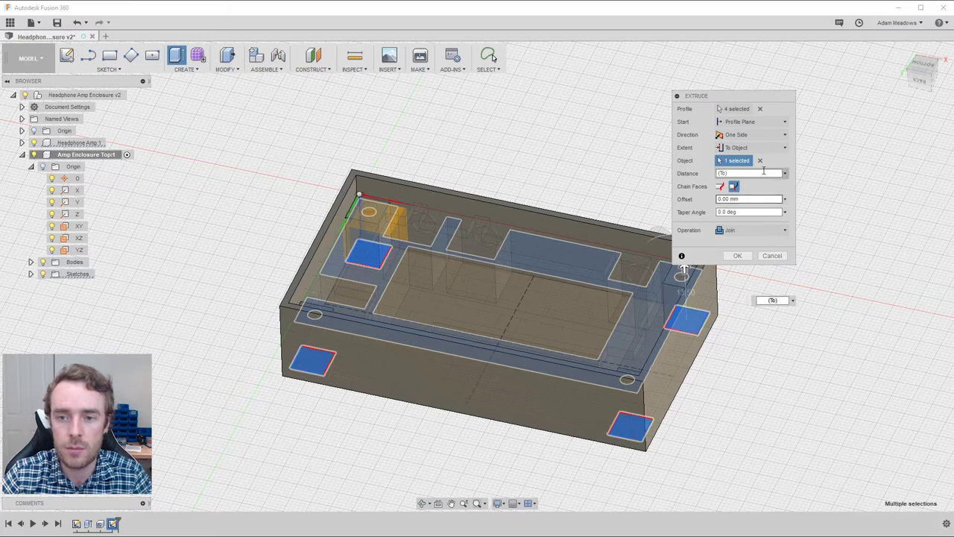
click(738, 257)
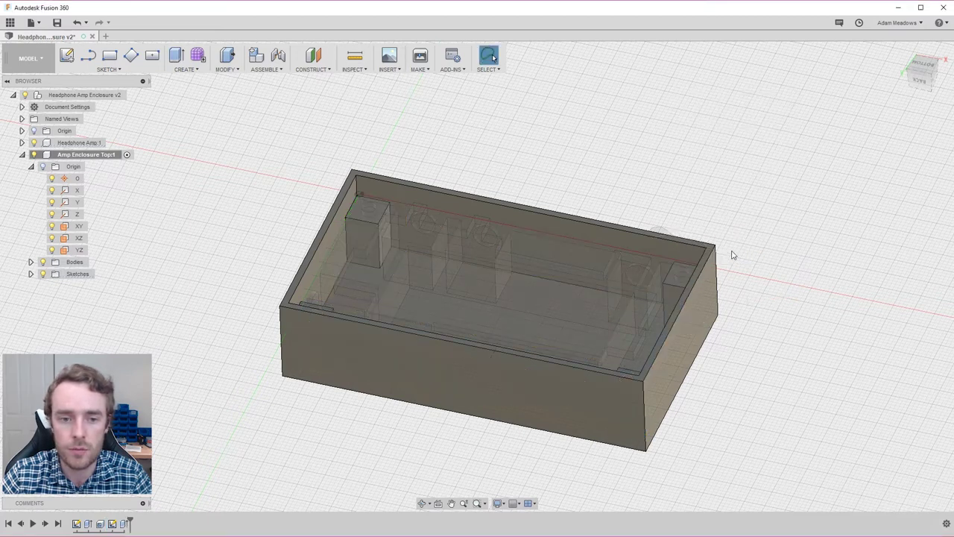
shift+middle_drag(534, 198, 492, 58)
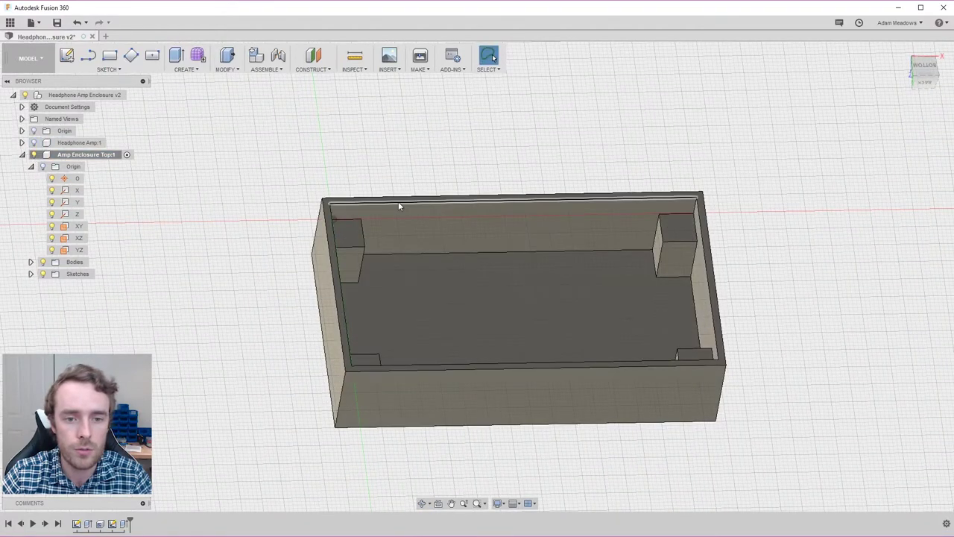
mouse_move(398, 201)
shift+middle_down()
mouse_move(398, 246)
mouse_move(380, 205)
mouse_move(387, 224)
mouse_move(399, 211)
mouse_move(392, 187)
mouse_move(378, 189)
mouse_move(383, 196)
shift+middle_up()
shift+middle_drag(361, 249, 363, 266)
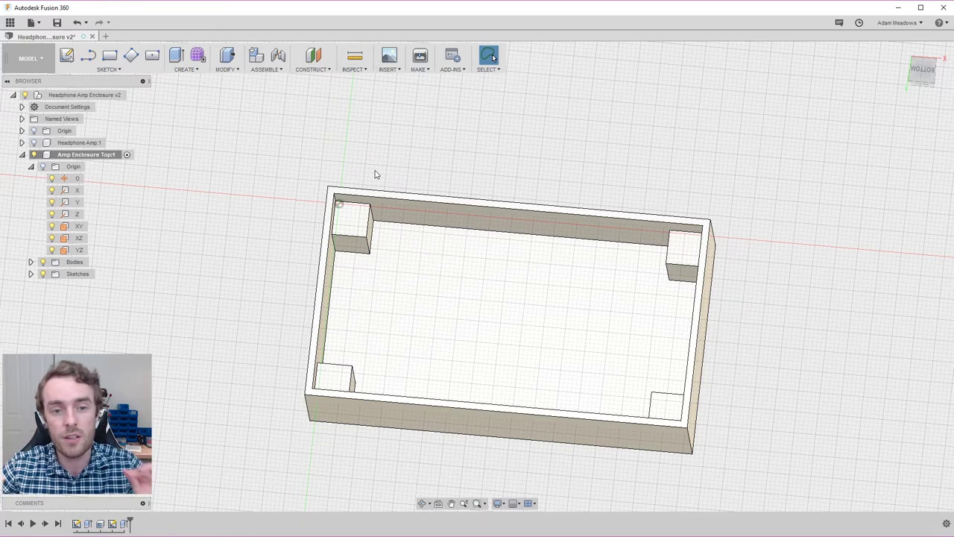
shift+middle_drag(409, 249, 578, 180)
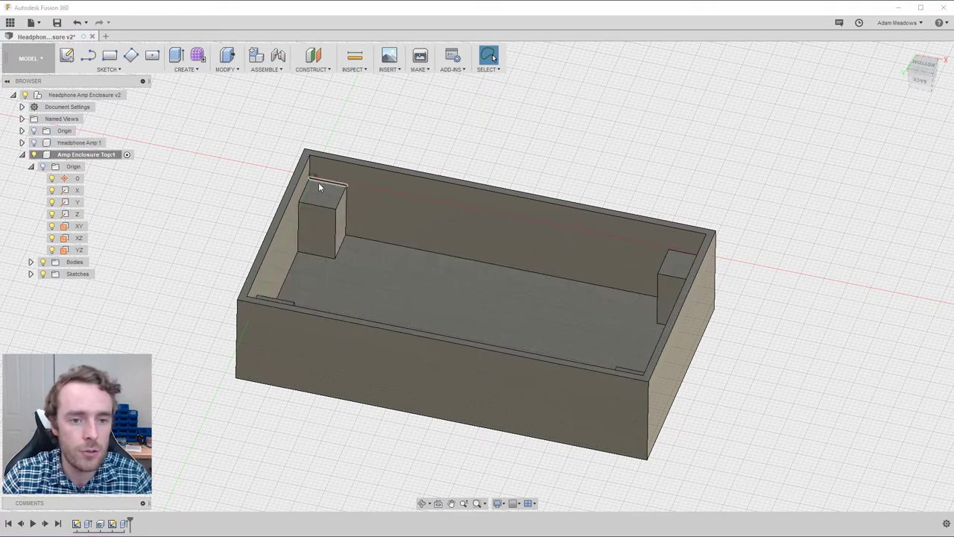
Create a new sketch on the pedestal top face and show the Headphone Amp component.
click(312, 198)
click(66, 57)
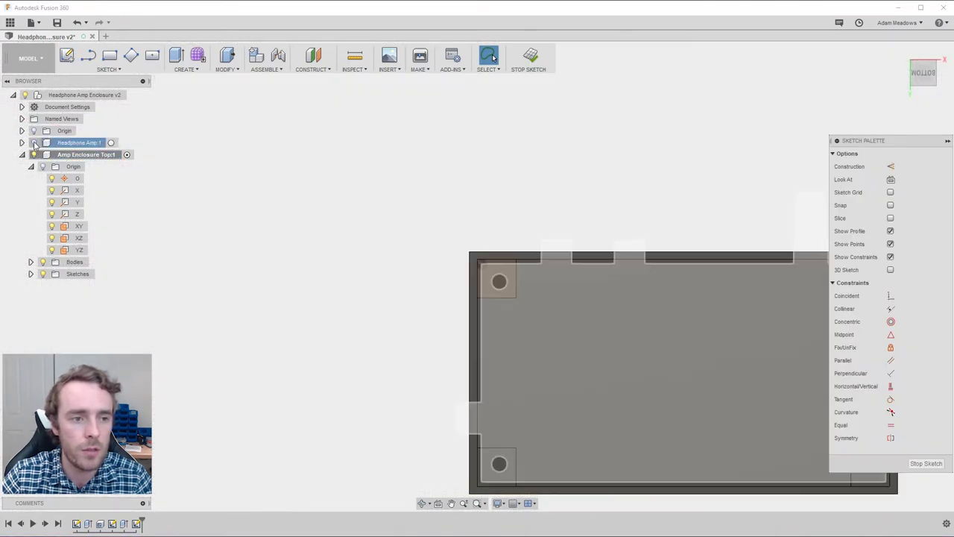
click(33, 142)
scroll(484, 202, up, 3)
key(c)
scroll(285, 179, up, 2)
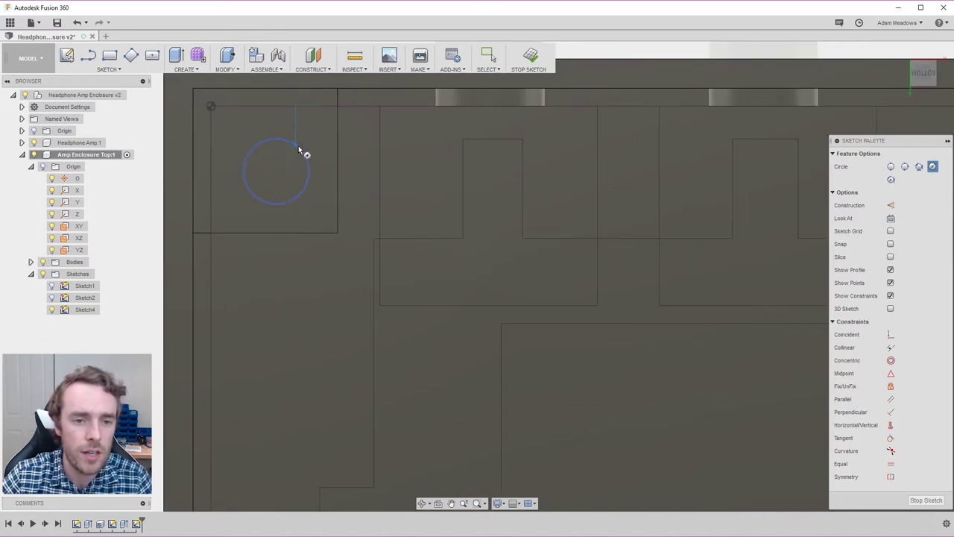
scroll(345, 187, down, 5)
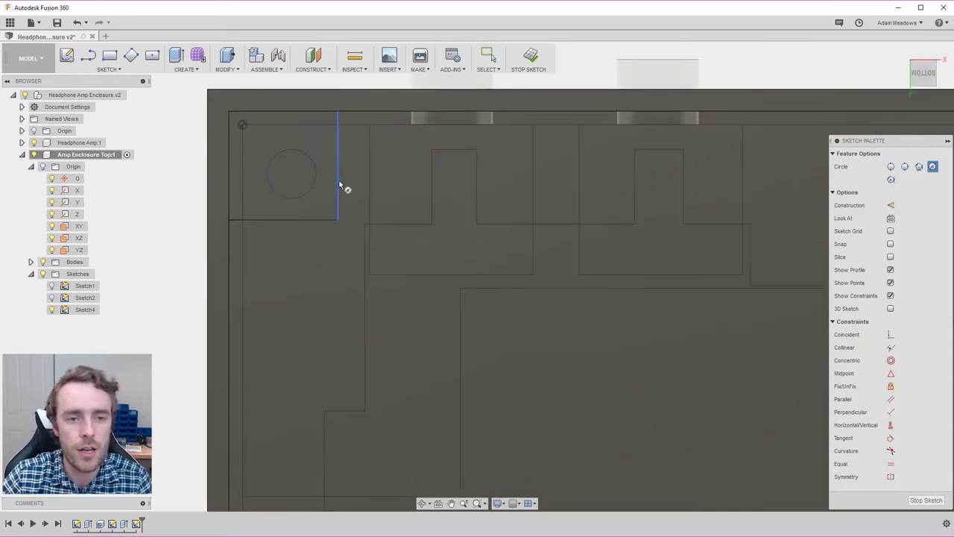
key(Escape)
scroll(537, 246, down, 2)
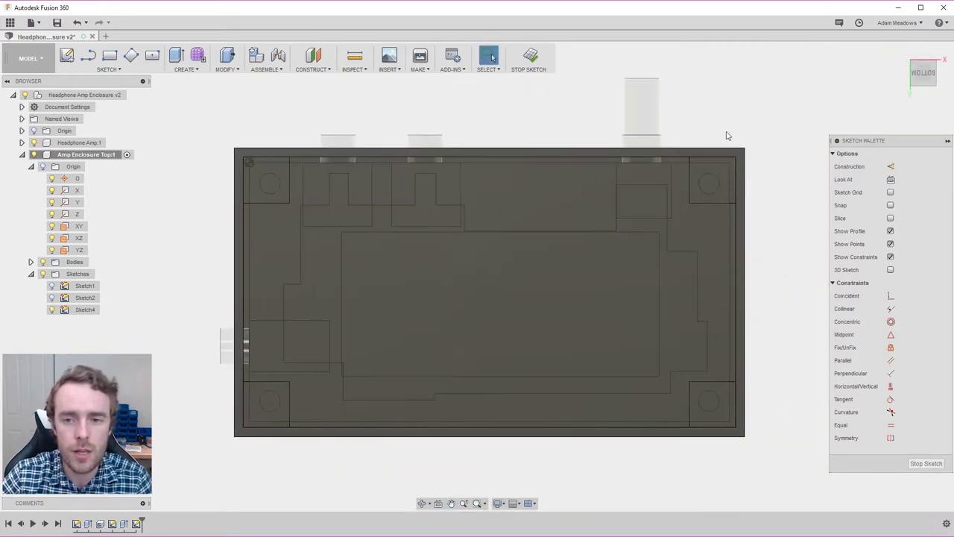
Project the amp board's mounting-hole circles into the sketch and select them.
key(p)
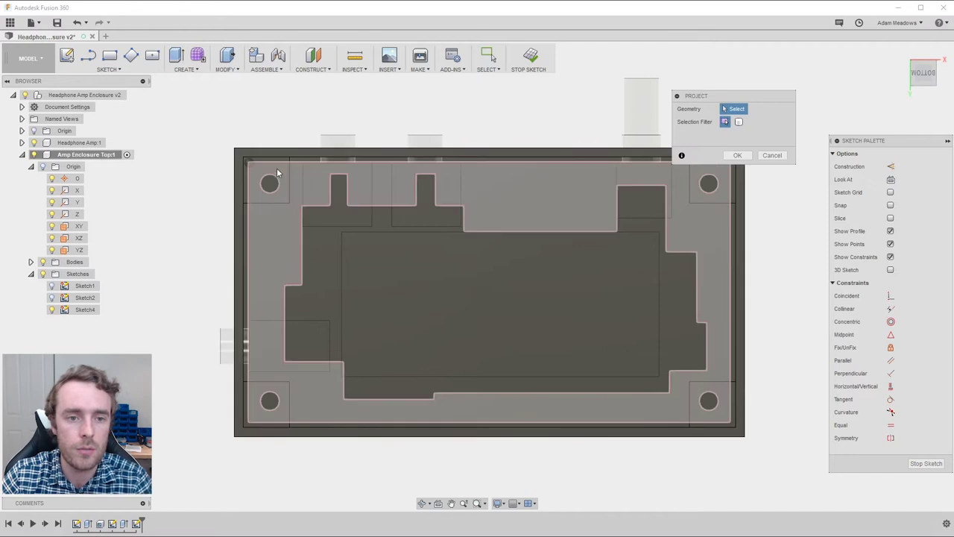
click(708, 184)
click(709, 402)
click(269, 398)
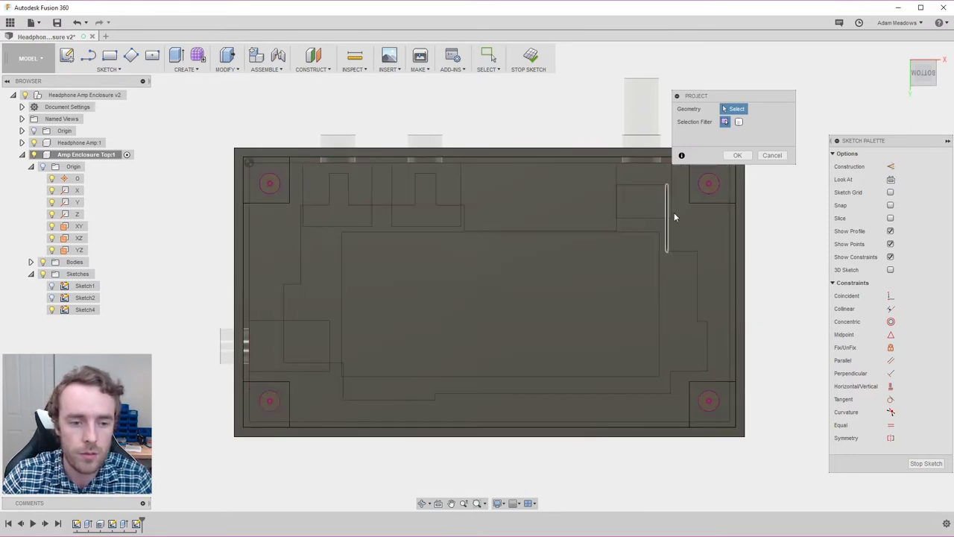
click(738, 155)
shift+middle_drag(472, 239, 469, 231)
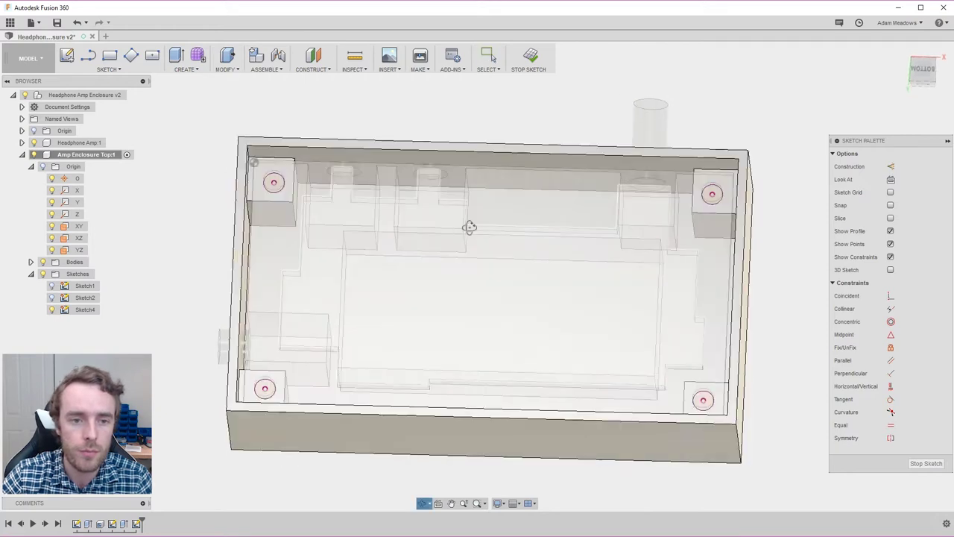
drag(182, 125, 751, 419)
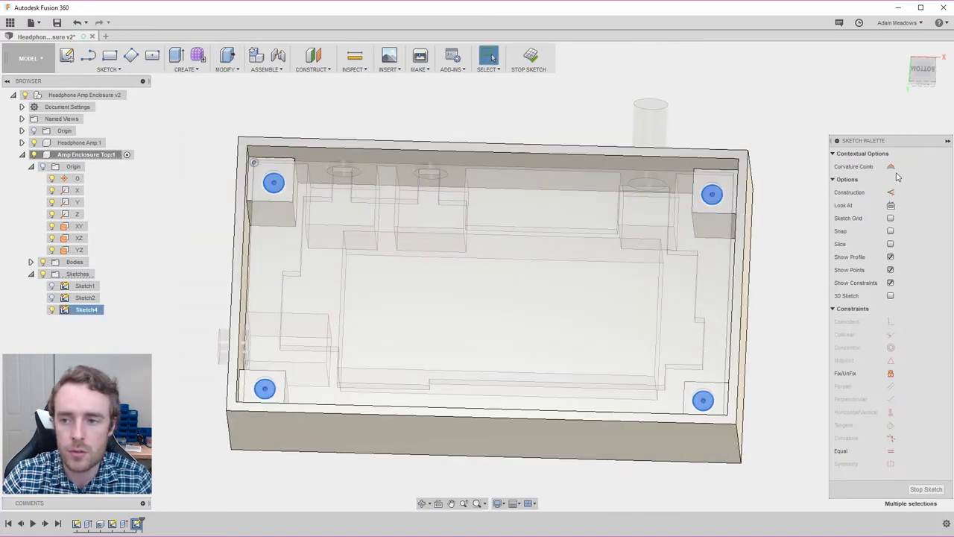
Clear the selection and view the sketch face straight on.
click(815, 154)
shift+middle_drag(649, 168, 663, 142)
key(Escape)
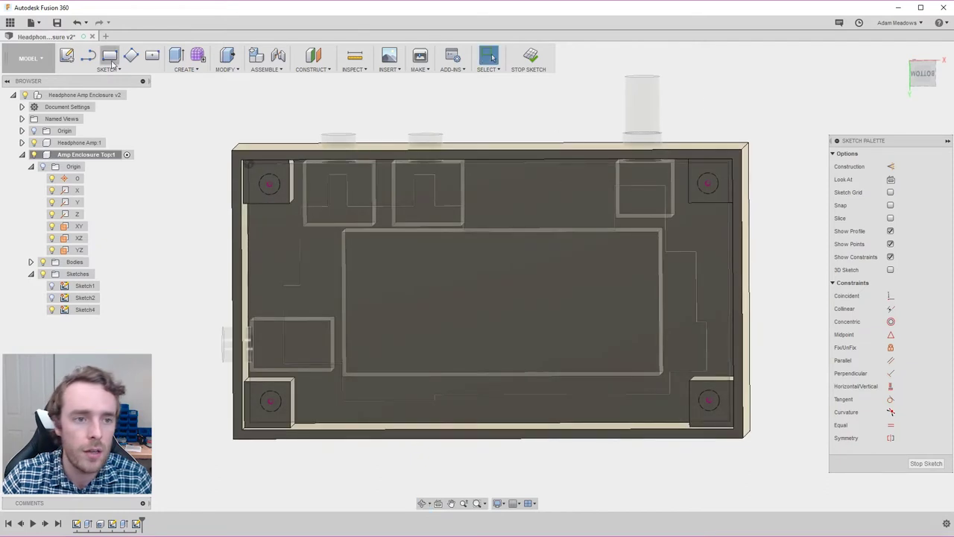
click(106, 69)
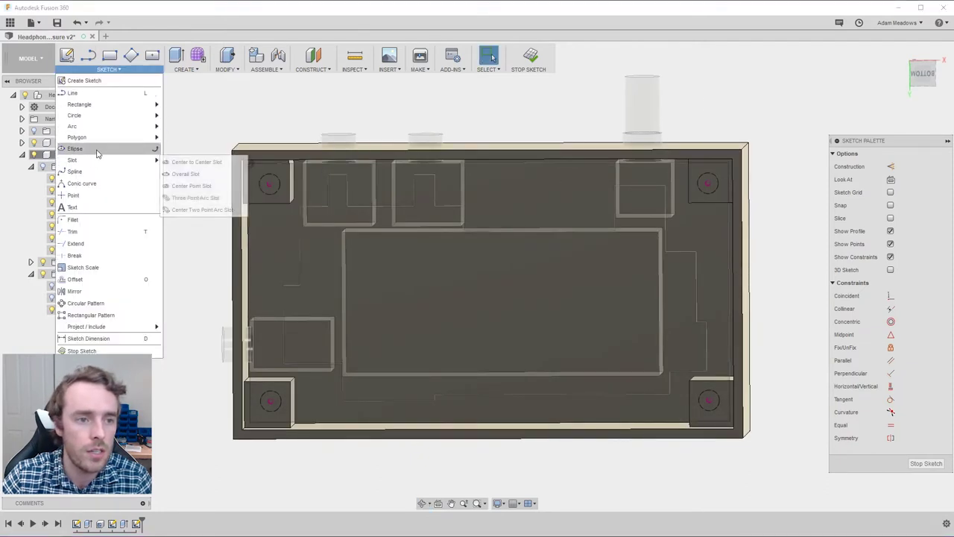
click(249, 156)
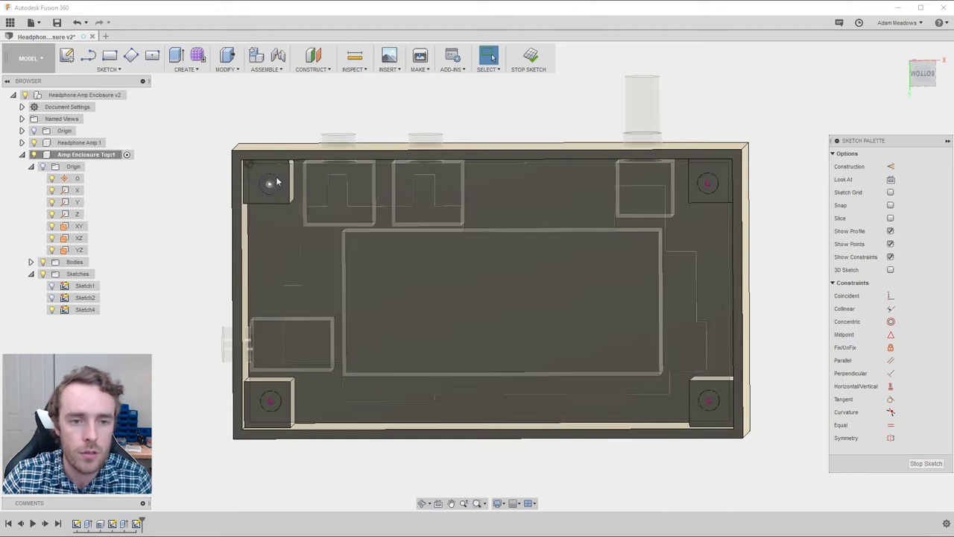
click(438, 503)
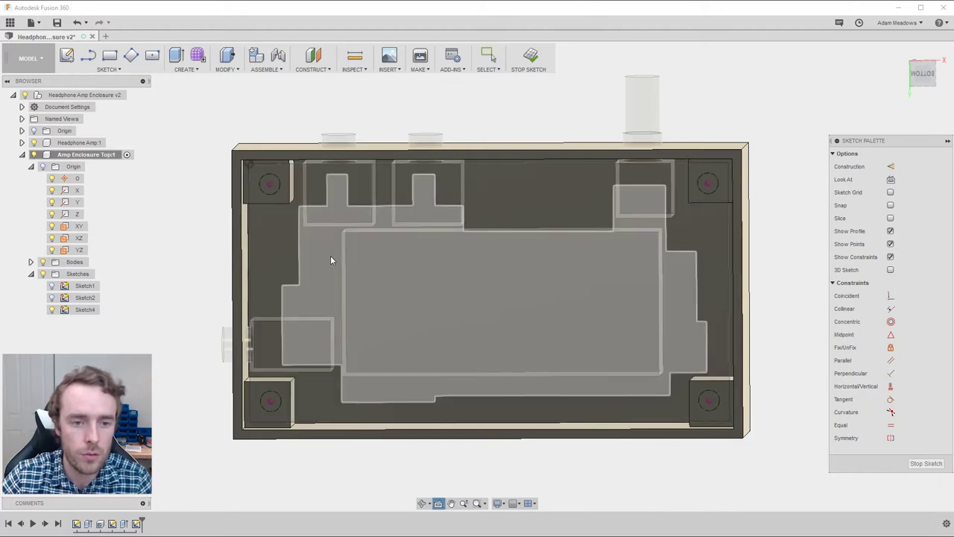
click(332, 260)
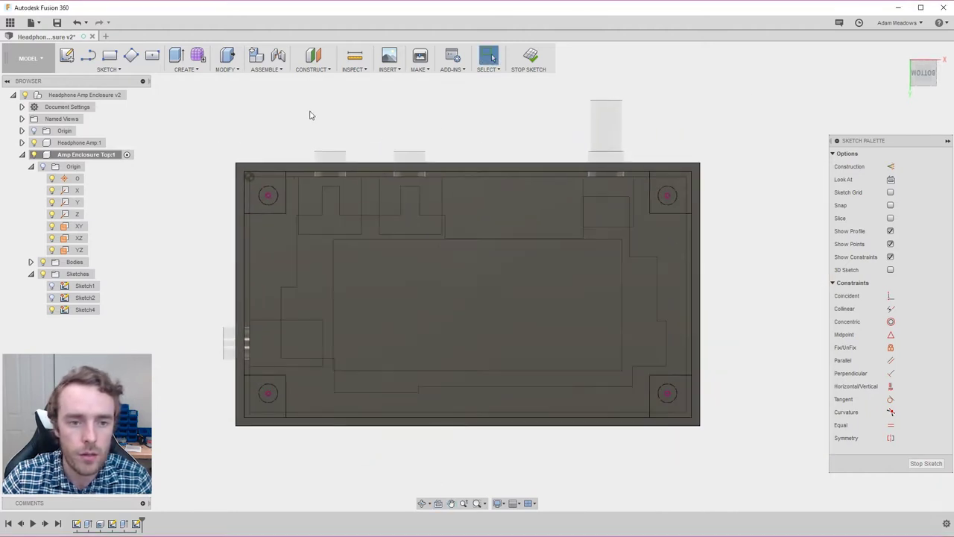
Draw four circles centred on the corner mounting holes.
key(c)
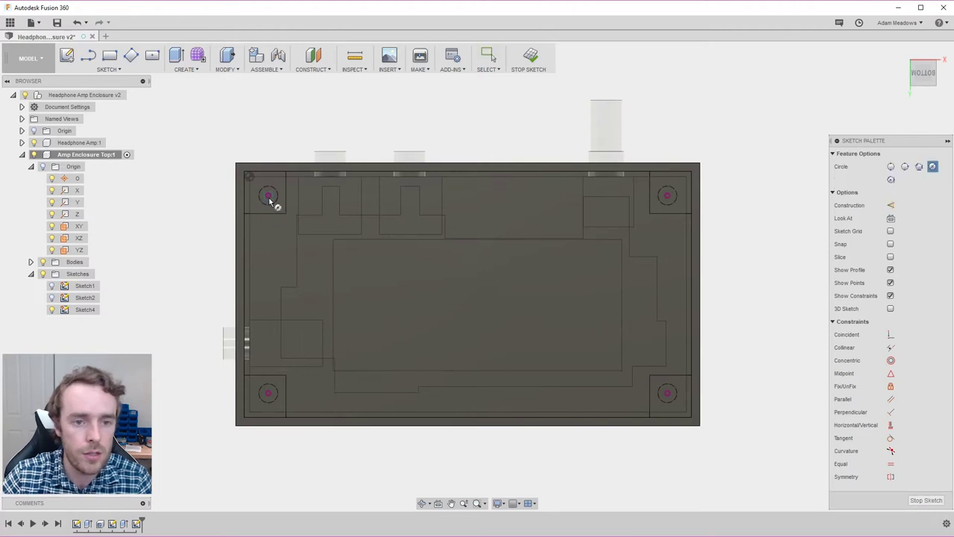
click(268, 196)
click(221, 224)
click(268, 393)
click(216, 411)
click(667, 393)
click(708, 355)
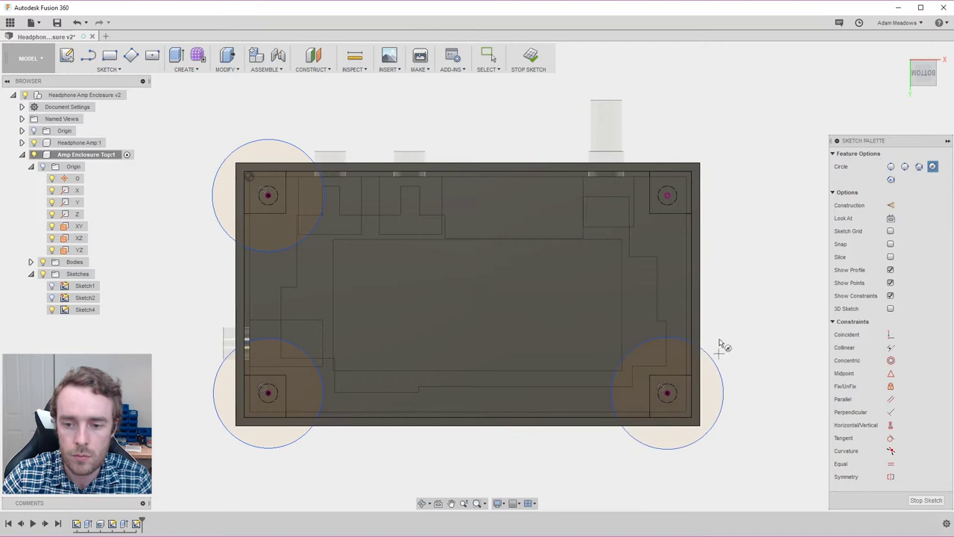
click(667, 196)
click(726, 192)
key(Escape)
Apply an Equal constraint to all four corner circles.
click(700, 147)
shift+click(627, 353)
shift+click(218, 373)
shift+click(224, 169)
click(898, 450)
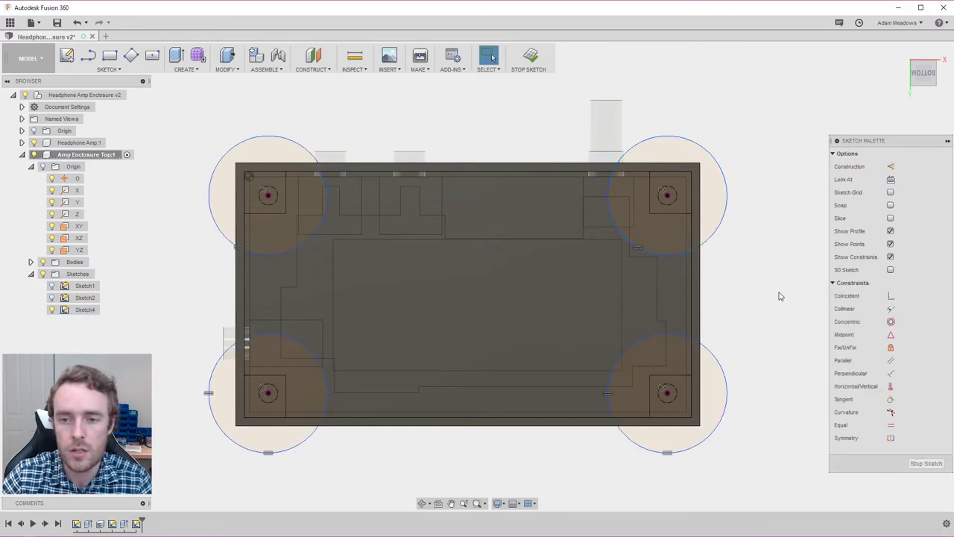
Add a diameter dimension to the top-left circle, entering 3.4.
click(263, 140)
key(d)
click(177, 112)
text(3.4)
key(Return)
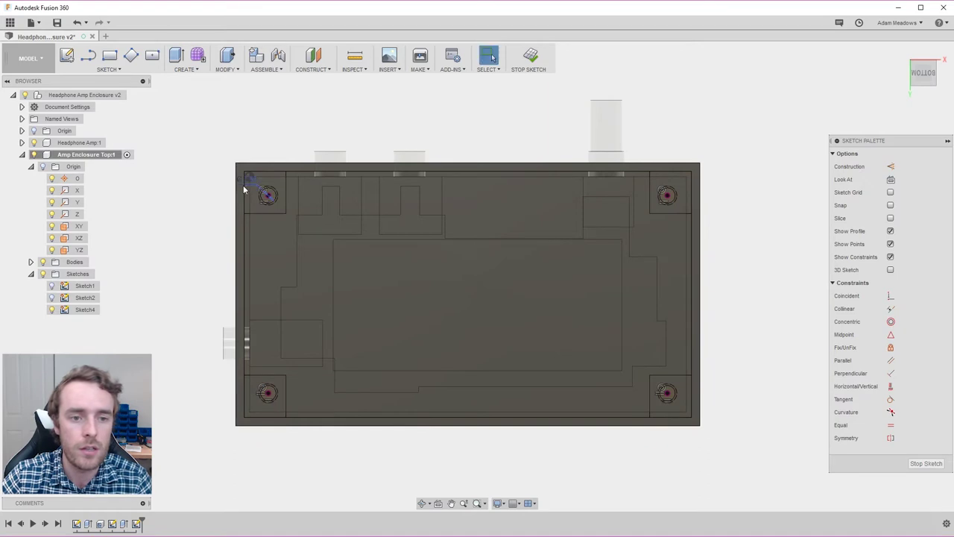
click(245, 182)
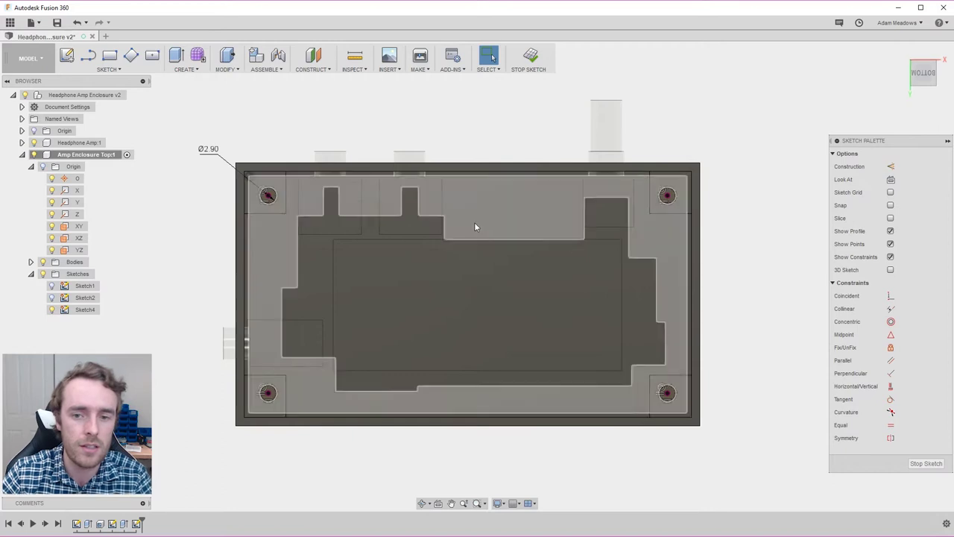
mouse_move(368, 253)
shift+middle_down()
mouse_move(350, 214)
mouse_move(379, 199)
mouse_move(404, 199)
mouse_move(398, 192)
shift+middle_up()
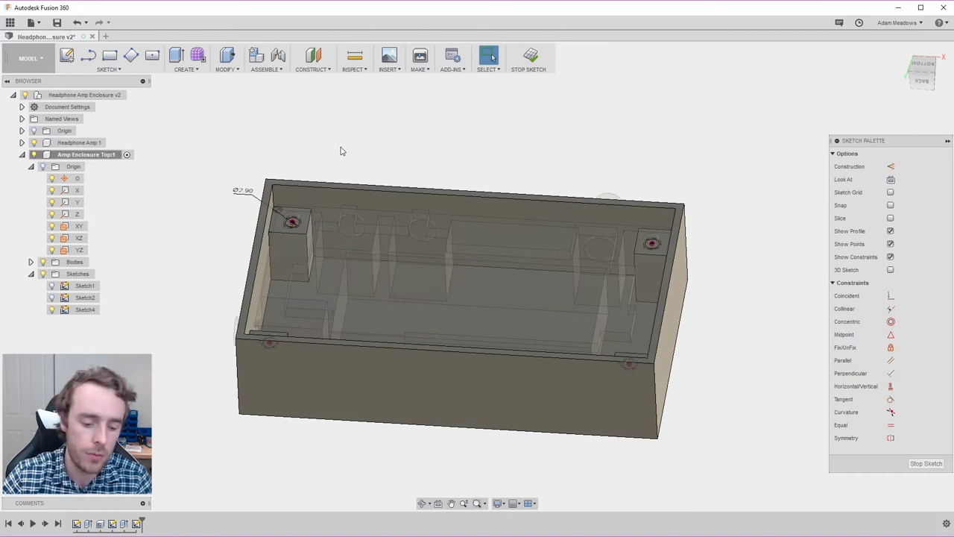
Extrude the four pedestal circles as a Cut with distance -8 mm.
key(e)
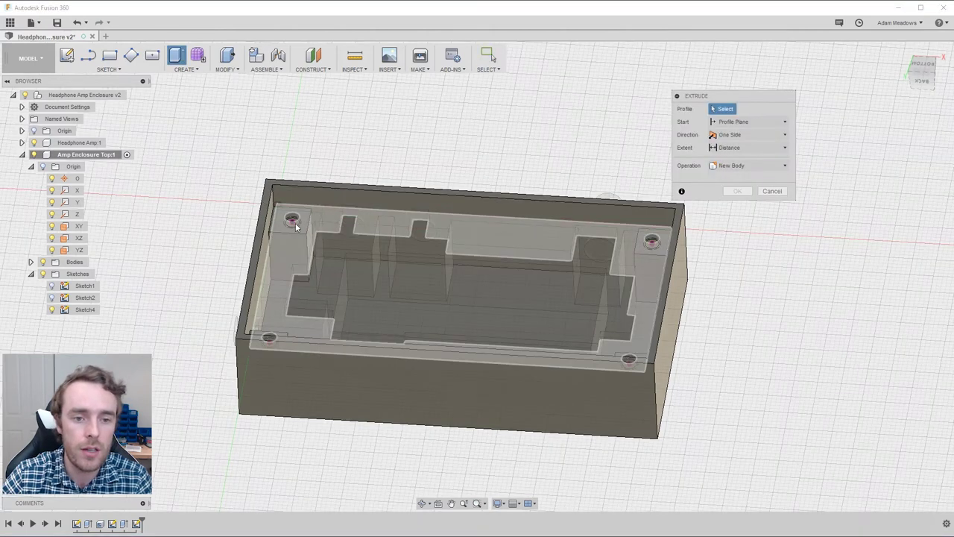
click(295, 222)
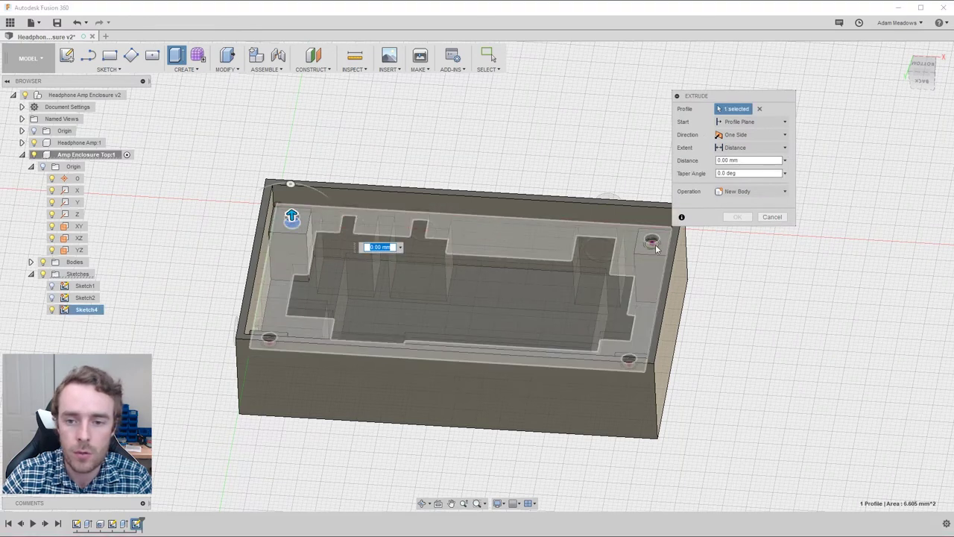
click(653, 244)
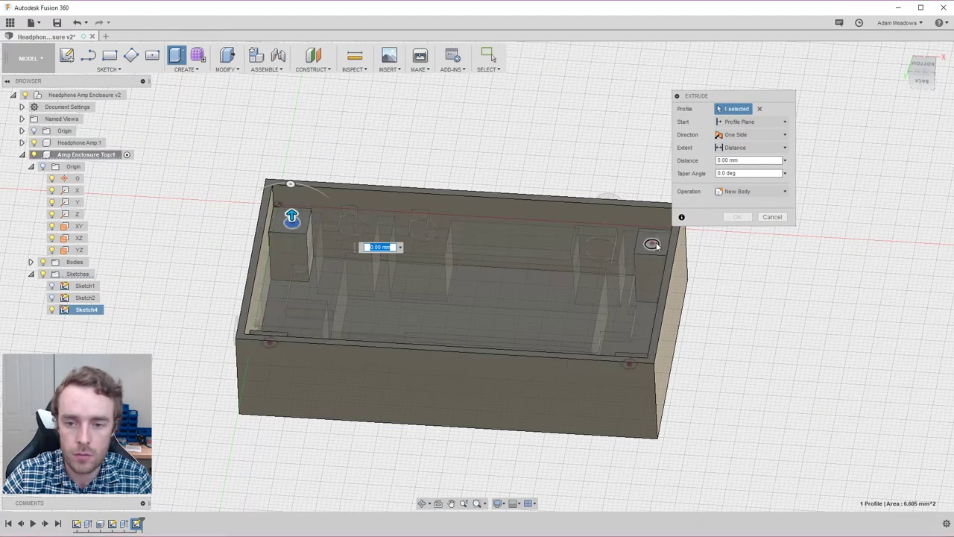
click(633, 363)
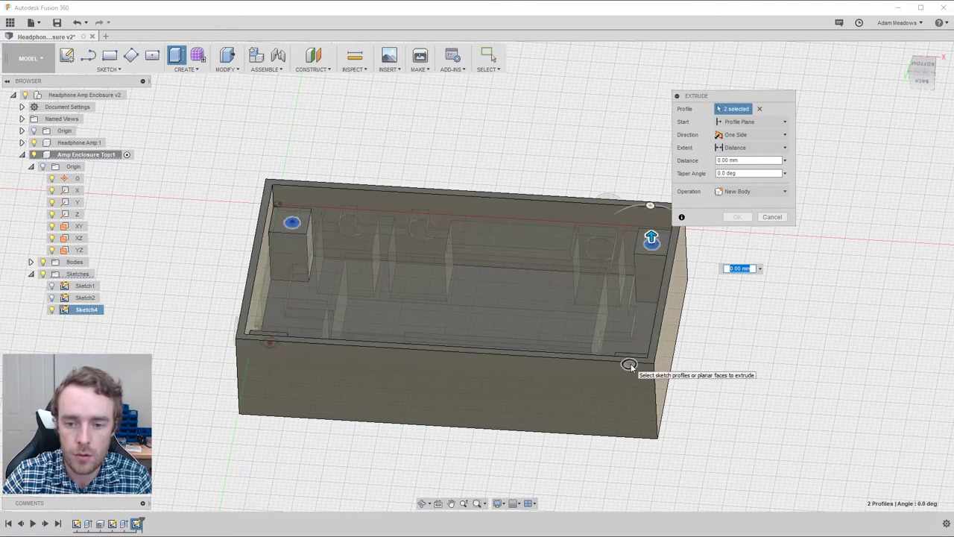
click(271, 339)
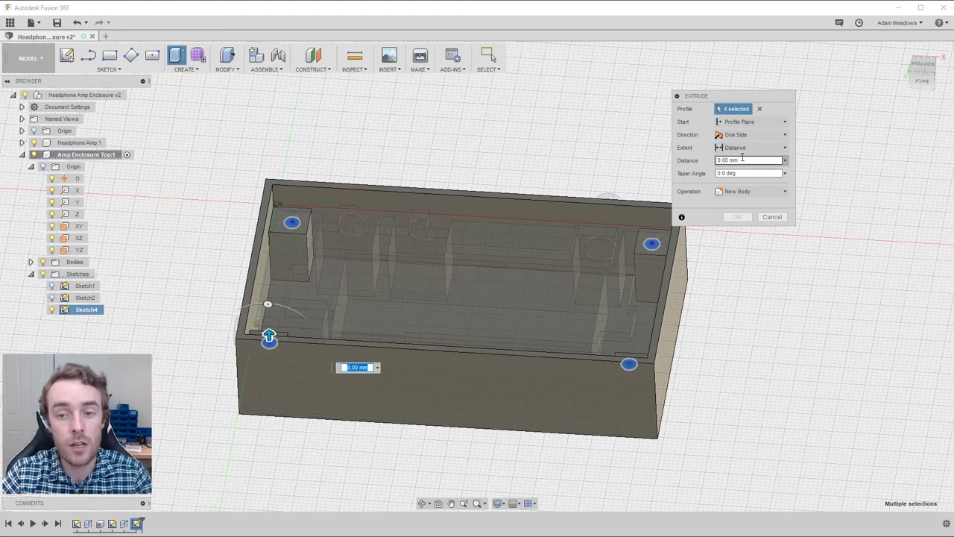
click(752, 191)
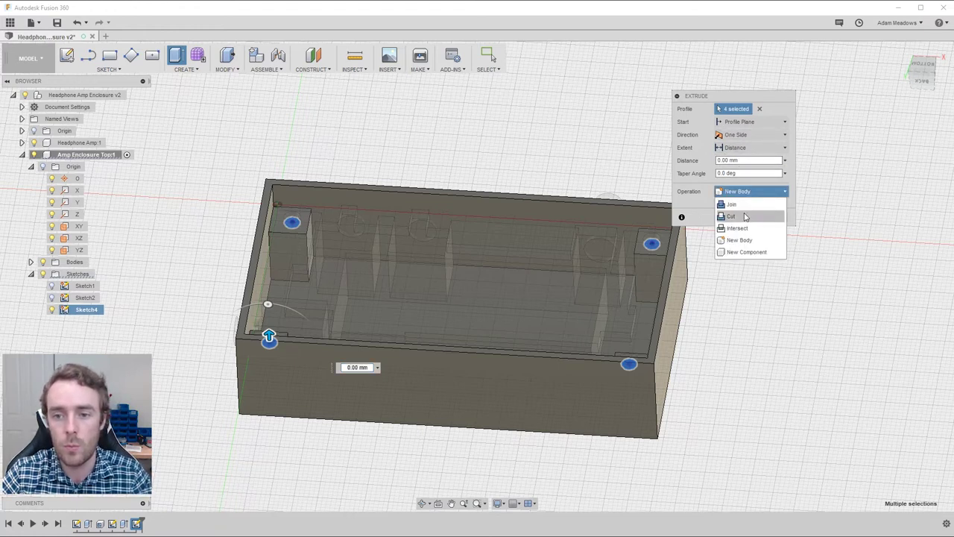
click(745, 216)
click(744, 161)
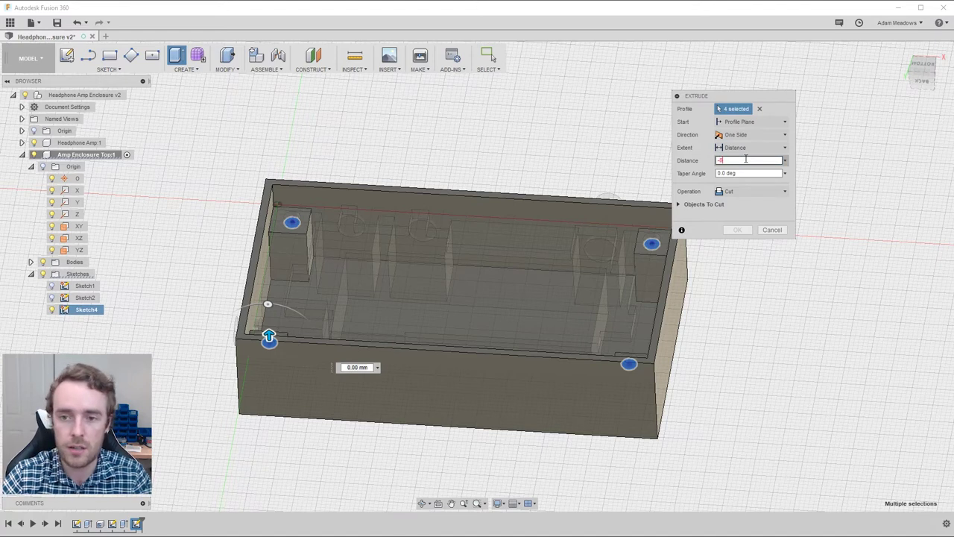
text(-8)
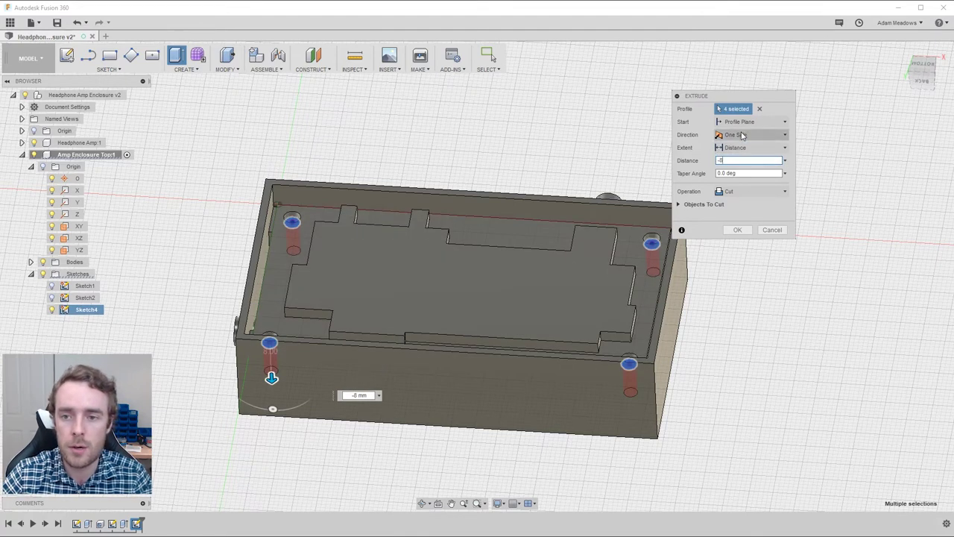
click(737, 230)
shift+middle_drag(526, 224, 625, 227)
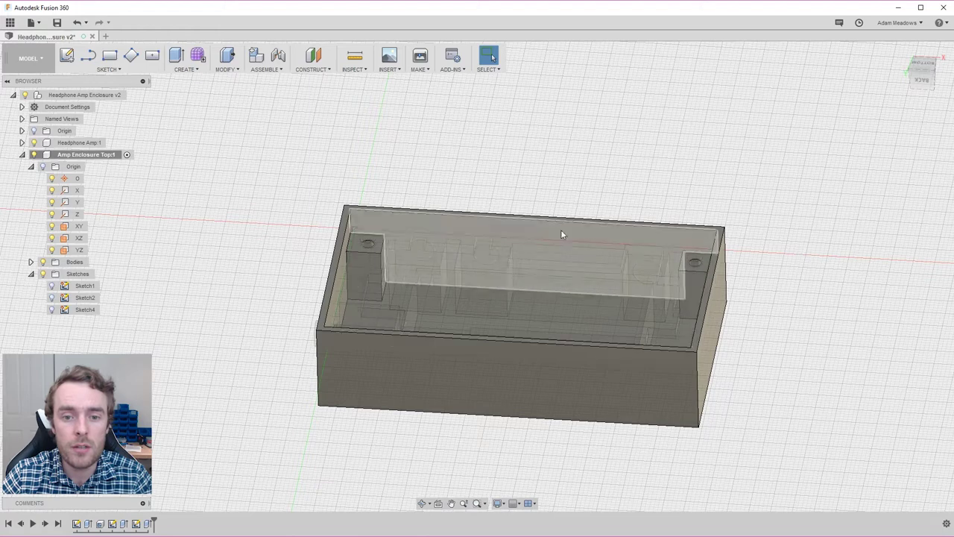
shift+middle_drag(447, 251, 458, 274)
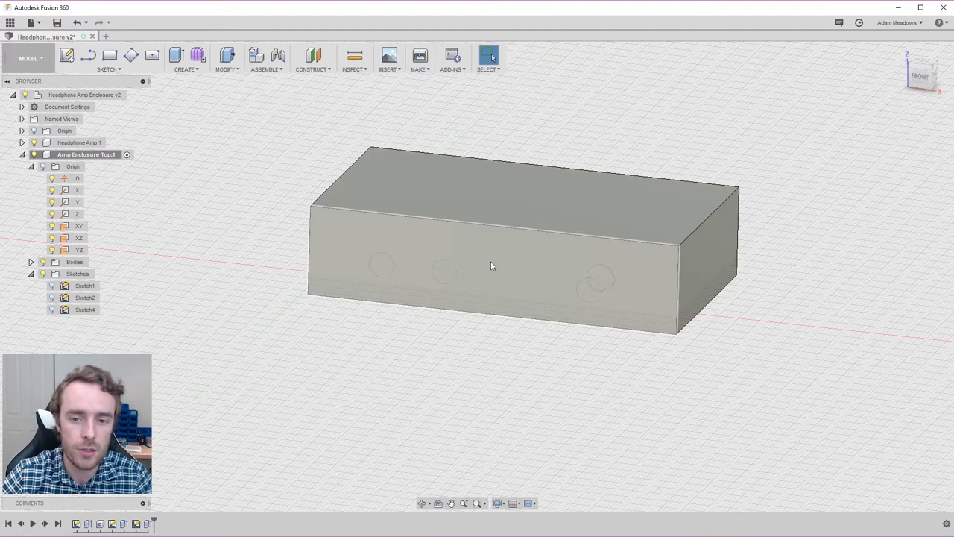
Start a sketch on the front face and project the three jack circles into it.
click(394, 239)
click(67, 55)
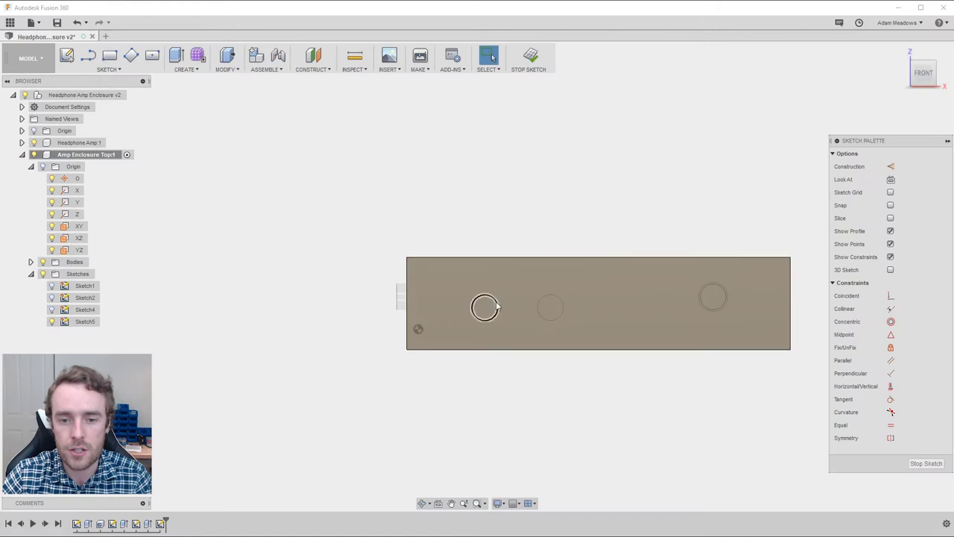
key(p)
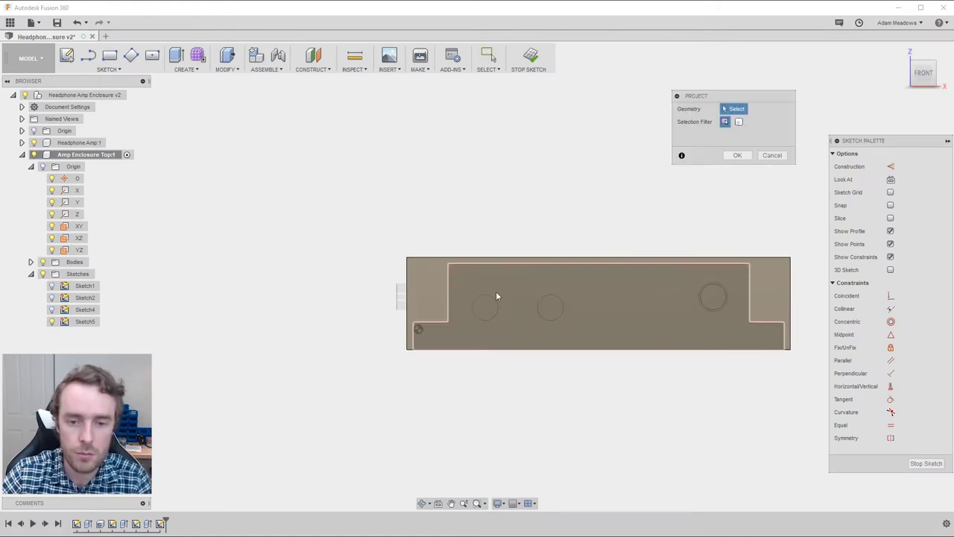
click(484, 306)
click(550, 307)
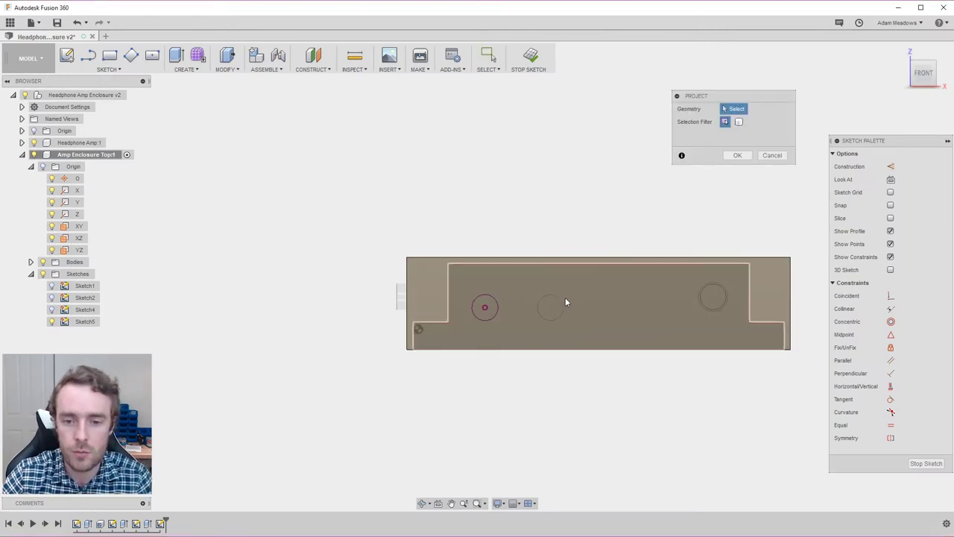
click(714, 296)
key(Return)
scroll(522, 261, up, 2)
drag(220, 144, 610, 347)
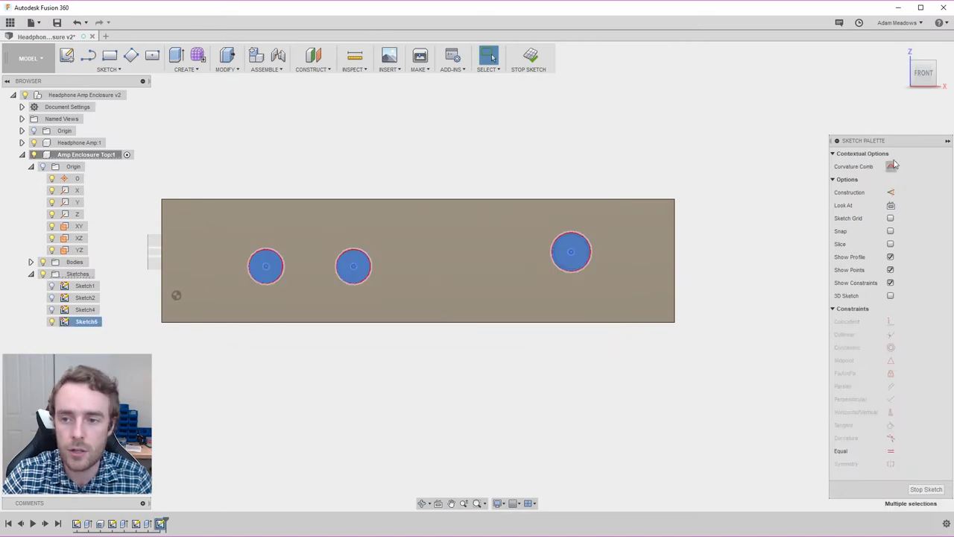
click(477, 189)
mouse_move(397, 187)
middle_down()
mouse_move(415, 170)
mouse_move(455, 175)
middle_up()
Draw three circles centred on the left, middle and right jacks.
key(c)
click(323, 266)
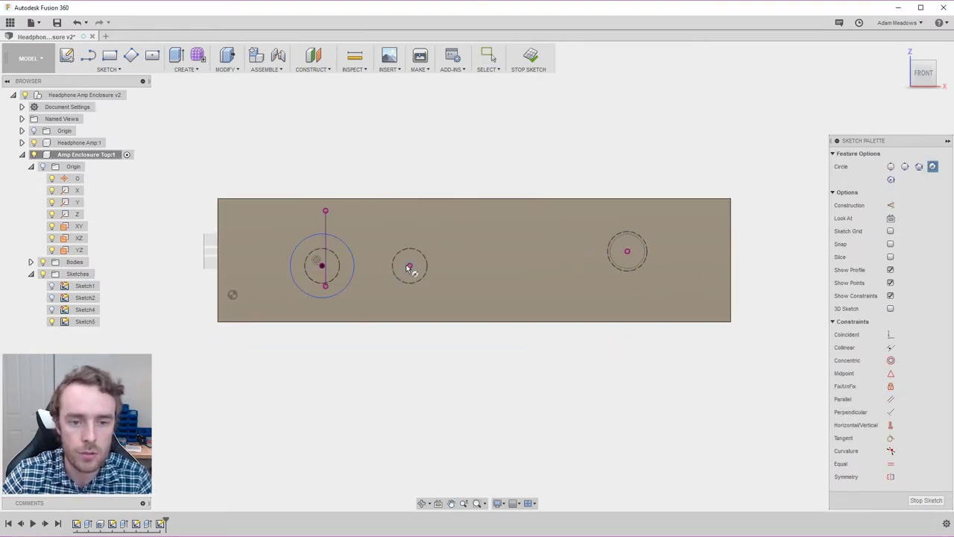
key(Escape)
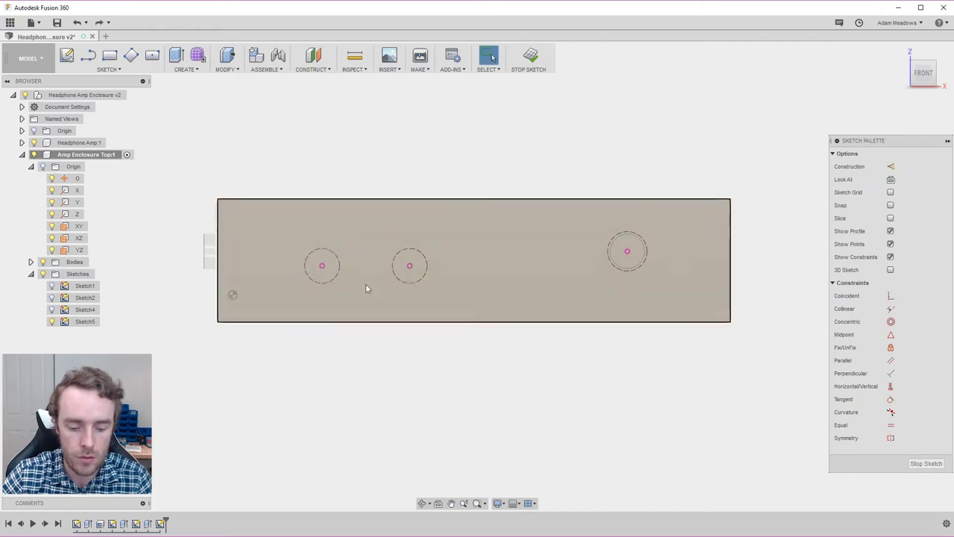
key(c)
click(322, 265)
click(326, 180)
click(409, 265)
click(424, 187)
click(628, 251)
click(622, 171)
key(Escape)
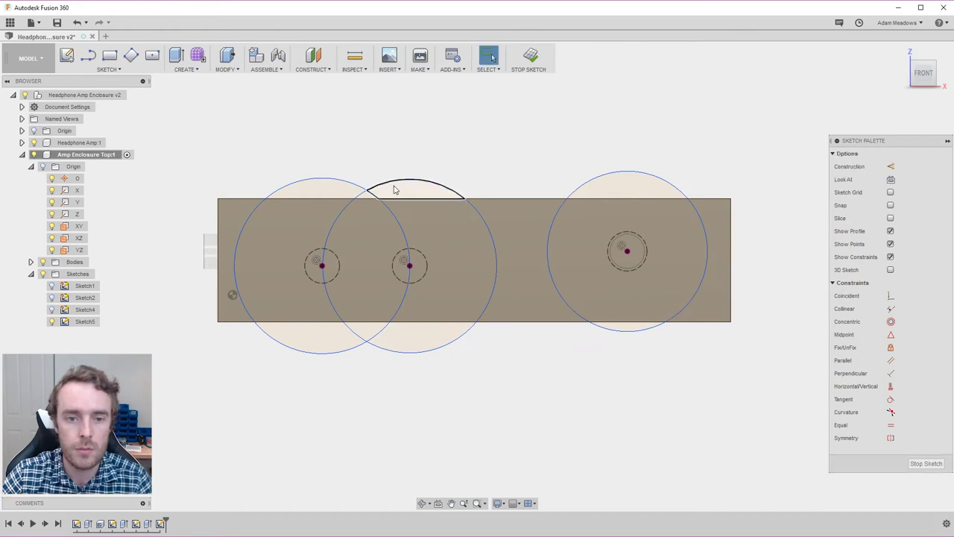
Make the left and middle circles equal and shrink the circles closer to size.
click(394, 189)
shift+click(320, 186)
click(341, 184)
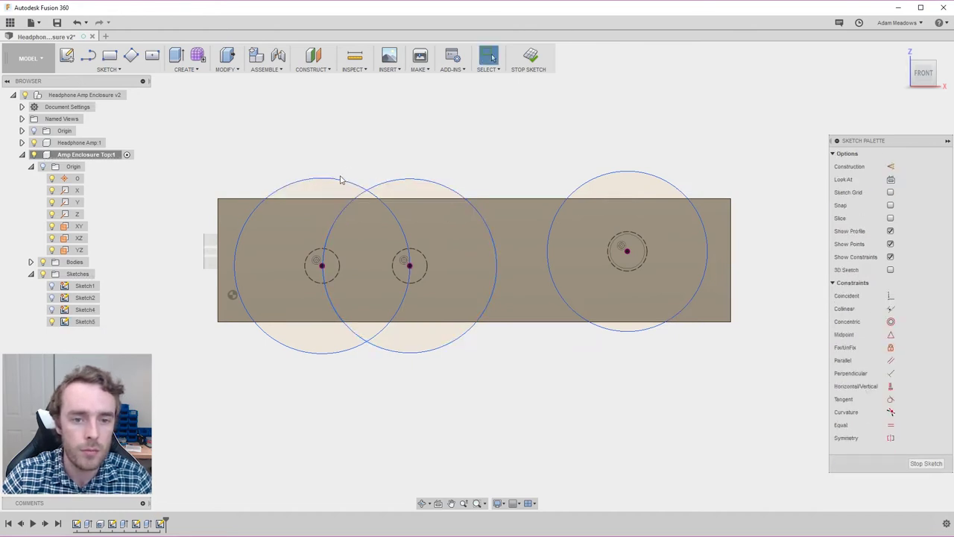
shift+click(409, 179)
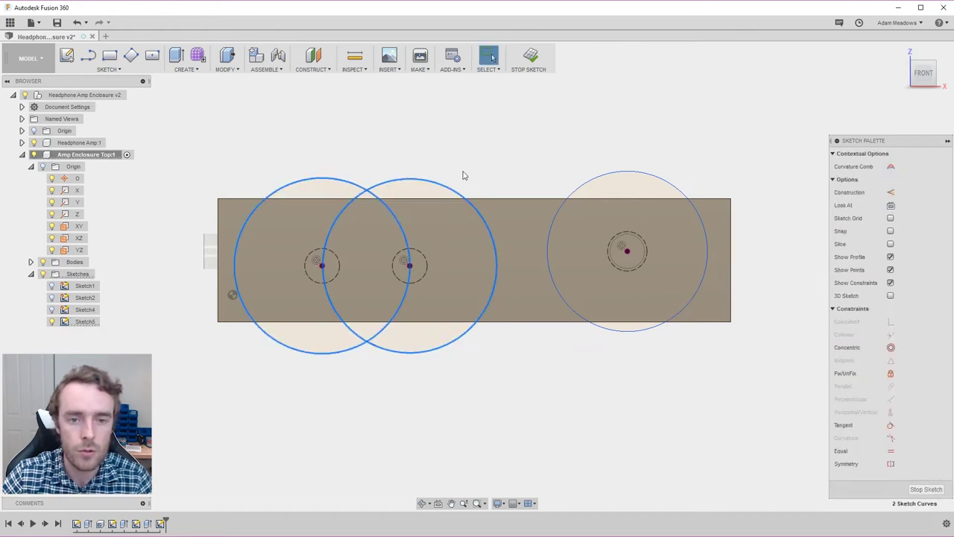
click(890, 450)
drag(416, 179, 432, 246)
drag(634, 175, 657, 237)
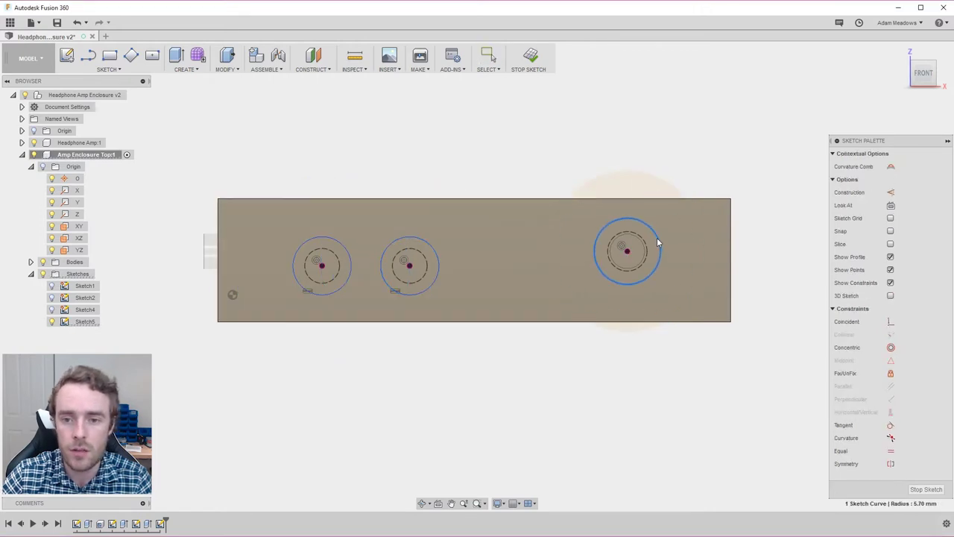
click(677, 377)
Dimension the left circle to Ø7 mm and the right circle to Ø8.5 mm.
key(d)
click(341, 244)
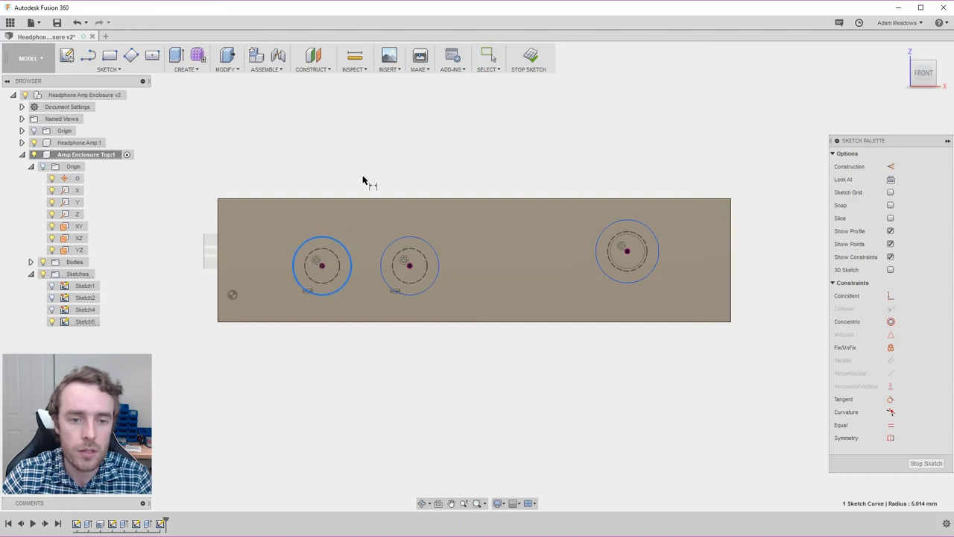
click(391, 154)
text(7)
key(Return)
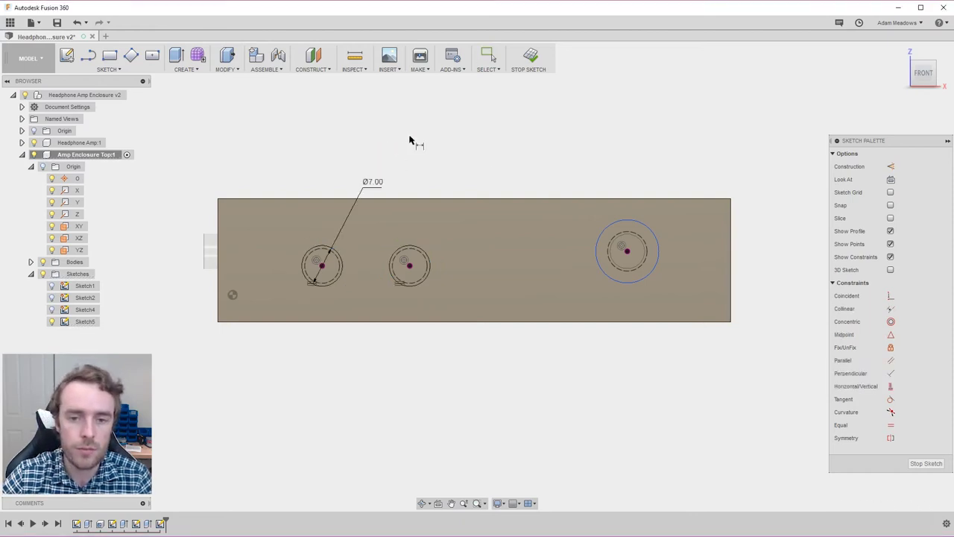
click(649, 228)
click(688, 146)
text(8.5)
key(Return)
shift+middle_drag(687, 145, 504, 258)
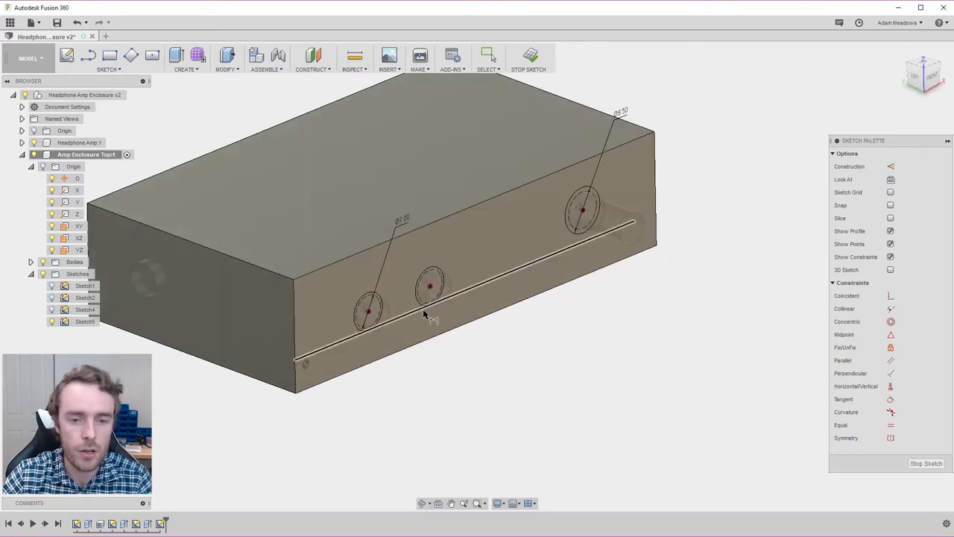
Extrude the three front circles as a Cut with the extent set to To Object.
key(e)
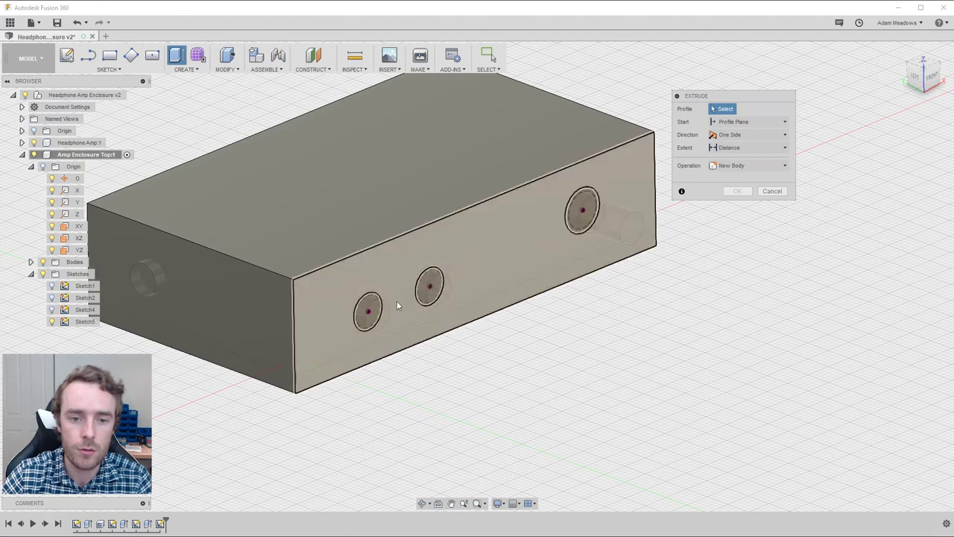
click(368, 308)
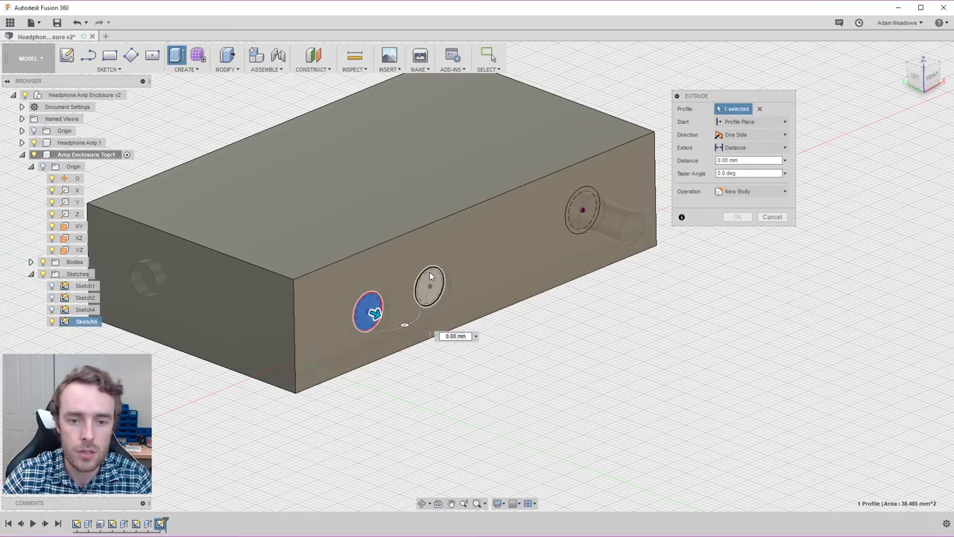
click(429, 286)
click(585, 212)
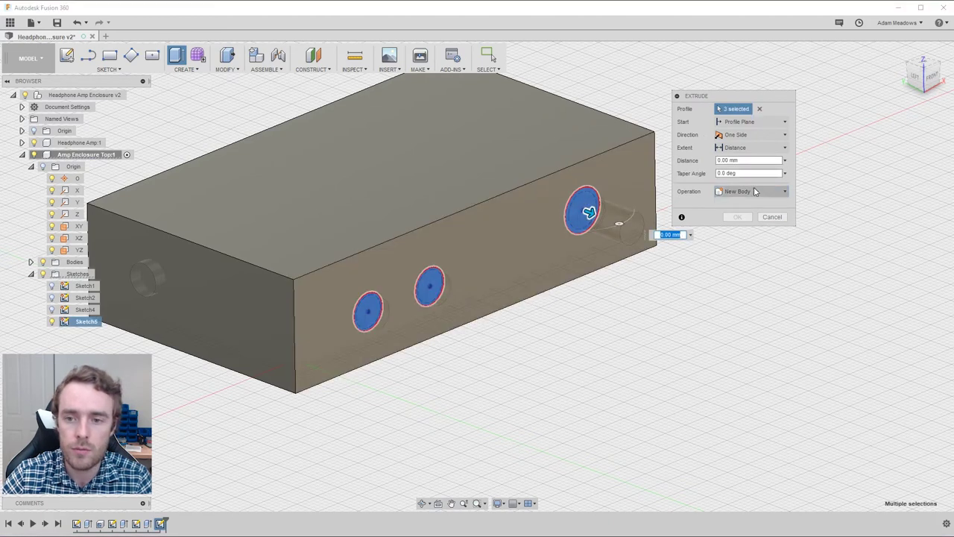
click(757, 192)
click(731, 216)
click(746, 148)
click(744, 173)
Stop the cut at the inner wall face and exclude the amp body from Objects To Cut.
shift+middle_drag(589, 214, 509, 267)
click(492, 252)
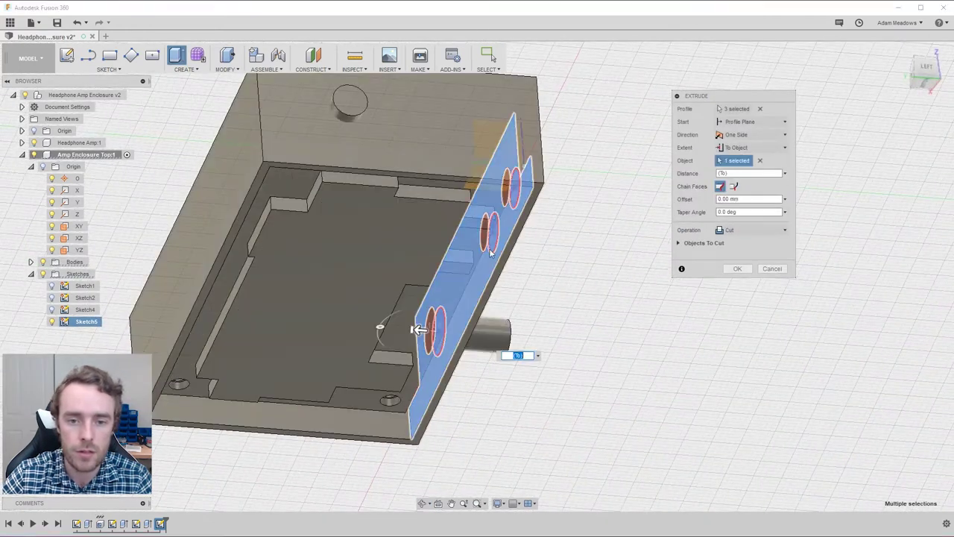
shift+middle_drag(433, 308, 480, 291)
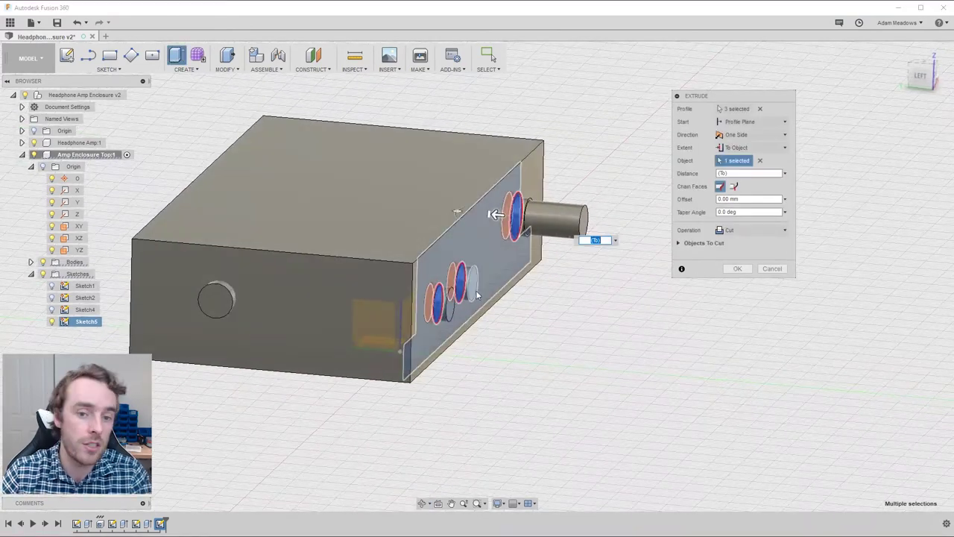
shift+middle_drag(483, 255, 474, 268)
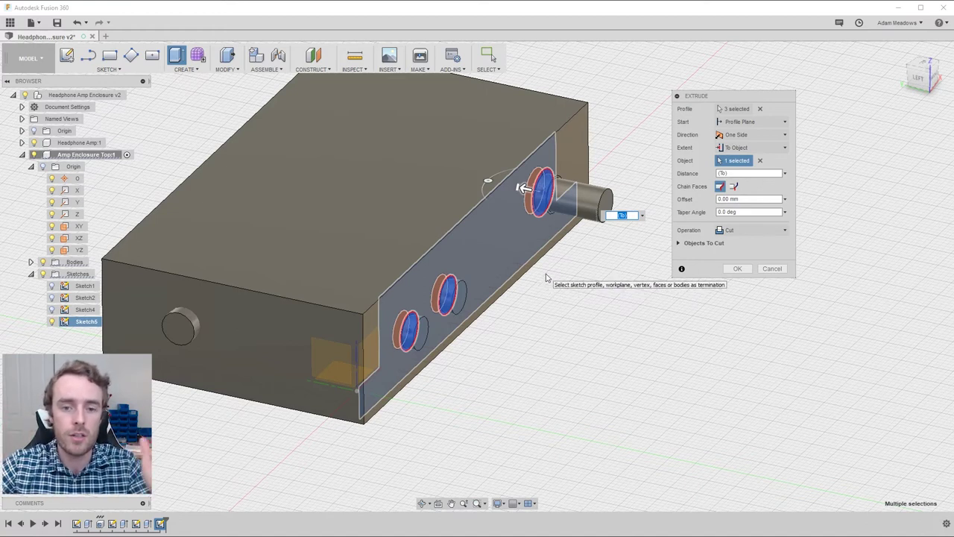
click(678, 244)
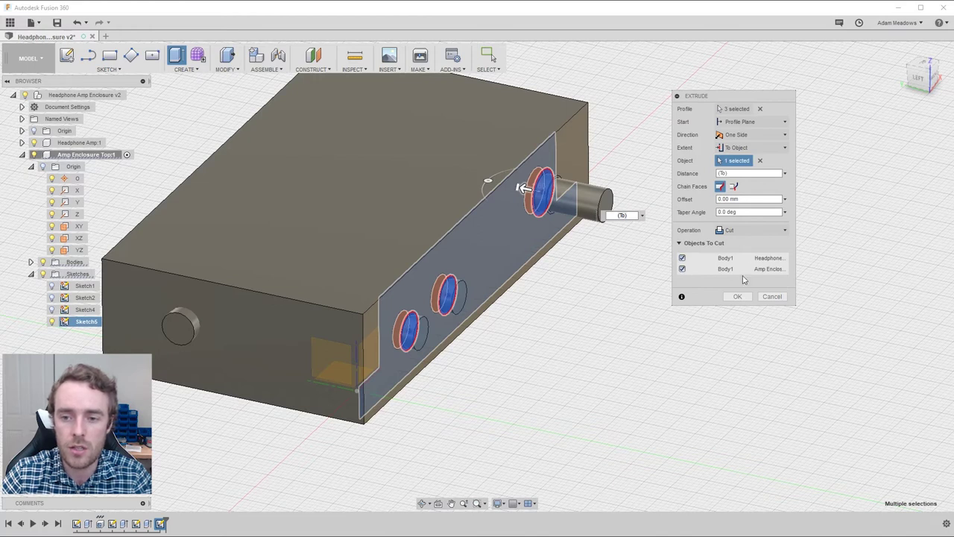
click(683, 258)
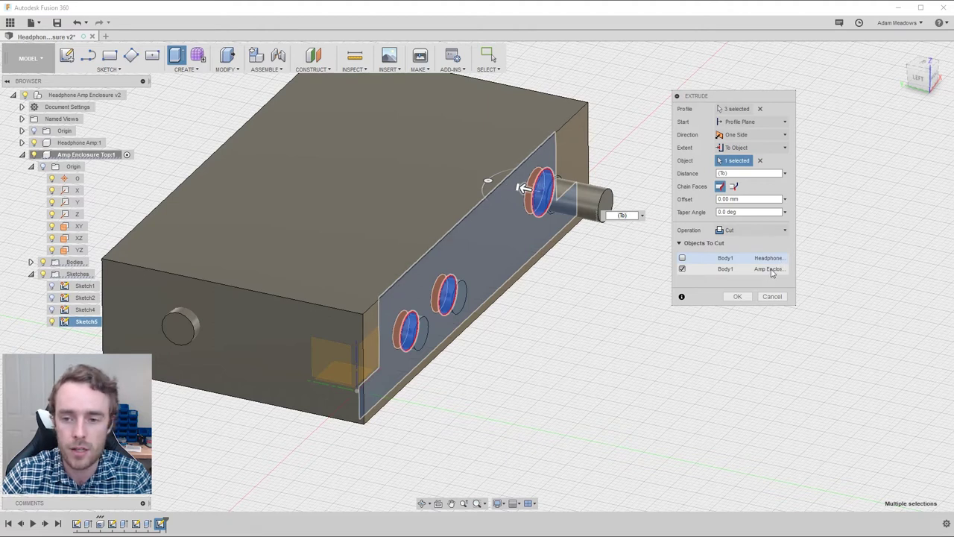
click(738, 297)
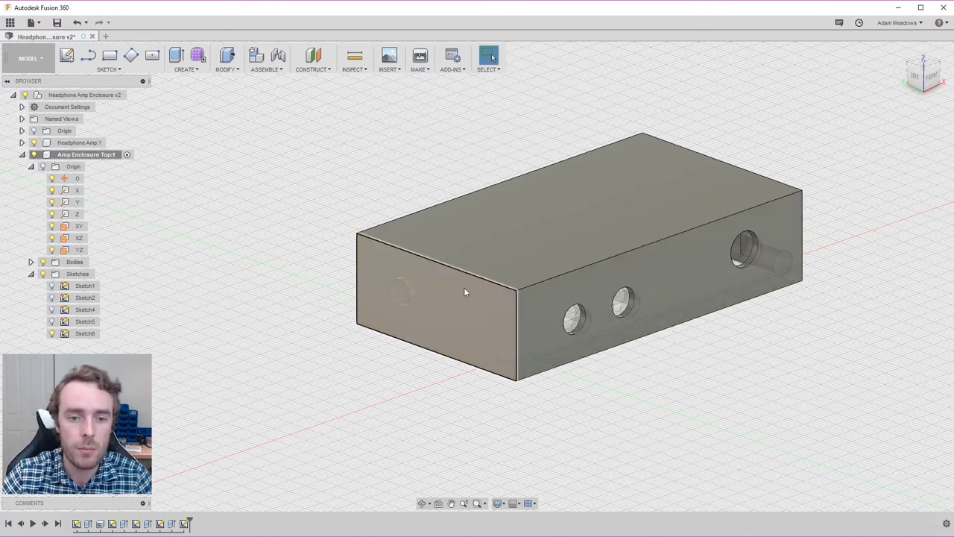
Sketch on the left end face and project the small hole's edge as construction geometry.
click(464, 287)
click(66, 55)
key(p)
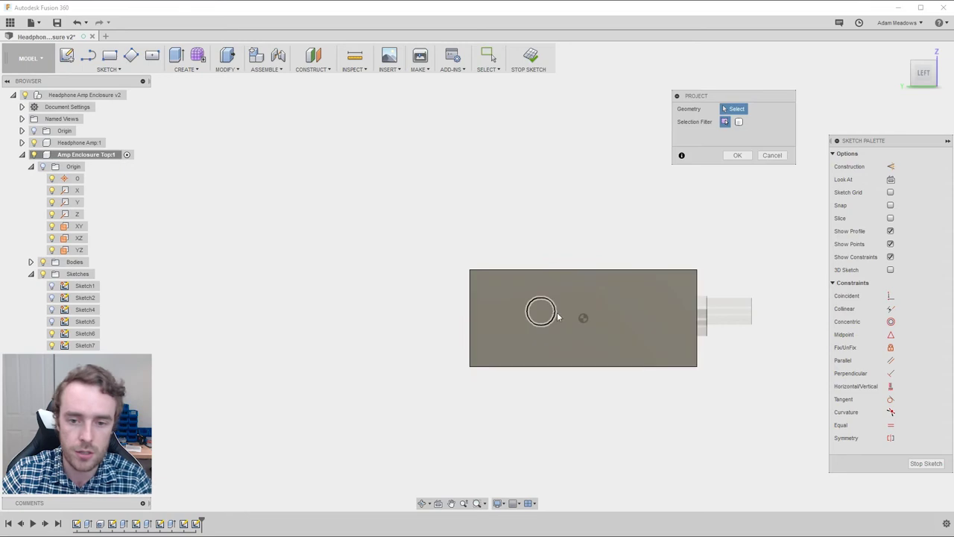
click(556, 311)
click(737, 155)
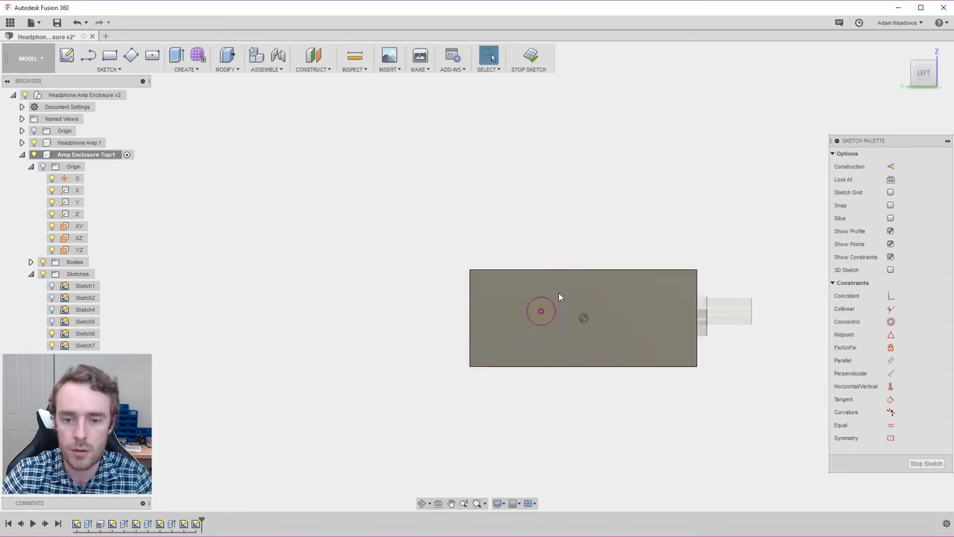
click(552, 297)
click(891, 192)
click(621, 200)
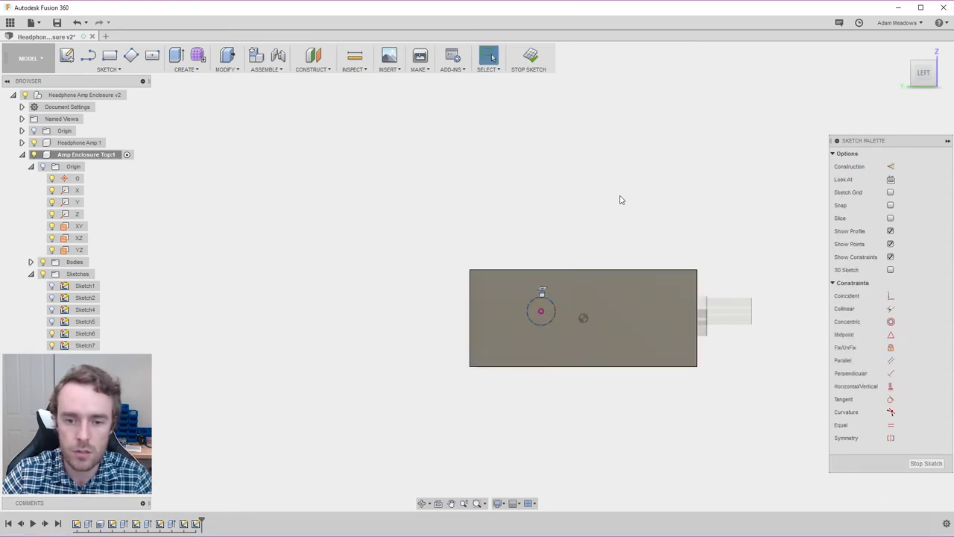
Draw a circle centred on the projected hole and dimension it to Ø11 mm.
key(c)
click(541, 311)
click(564, 254)
key(Escape)
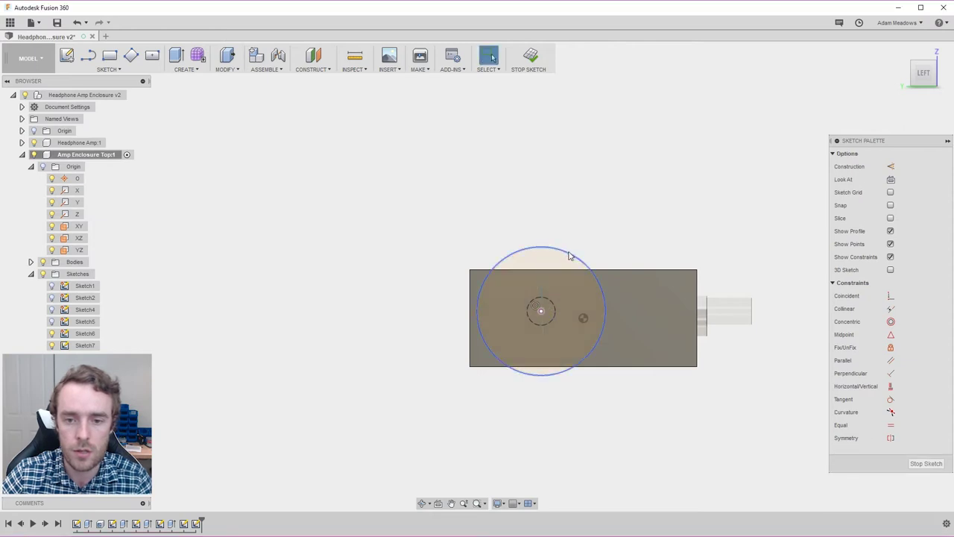
key(d)
click(564, 255)
click(442, 193)
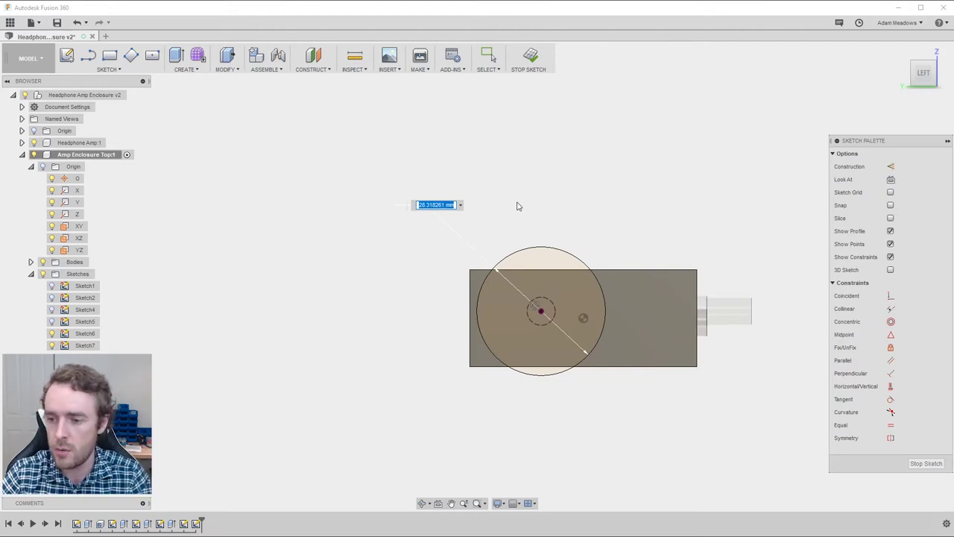
text(11)
key(Return)
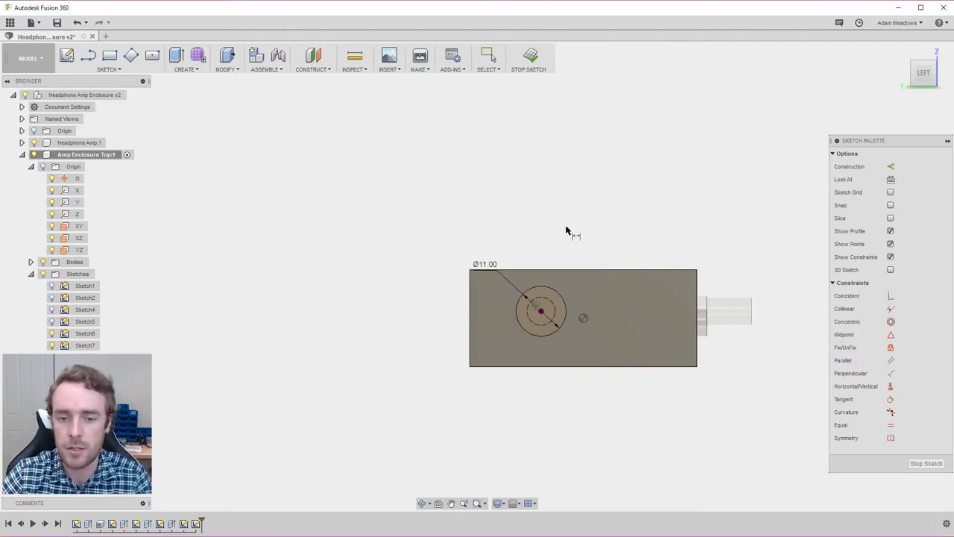
key(Escape)
key(e)
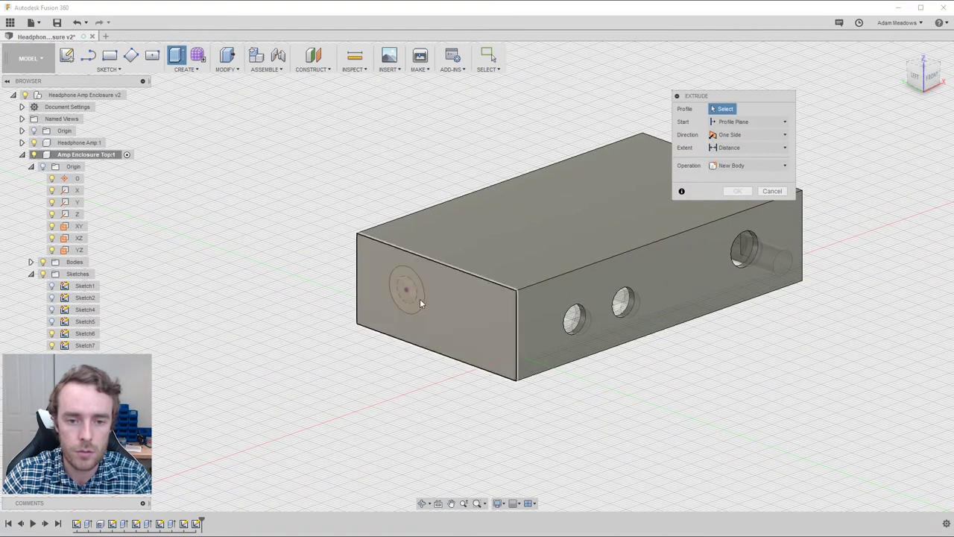
Cut the Ø11 circle through the end wall To Object, leaving the amp body uncut.
mouse_move(420, 297)
shift+middle_down()
mouse_move(458, 227)
mouse_move(422, 279)
mouse_move(405, 330)
mouse_move(422, 318)
mouse_move(416, 325)
shift+middle_up()
click(418, 215)
click(746, 148)
click(740, 173)
click(753, 204)
click(735, 240)
click(453, 307)
mouse_move(458, 306)
shift+middle_down()
mouse_move(441, 279)
mouse_move(462, 298)
shift+middle_up()
click(738, 269)
click(681, 244)
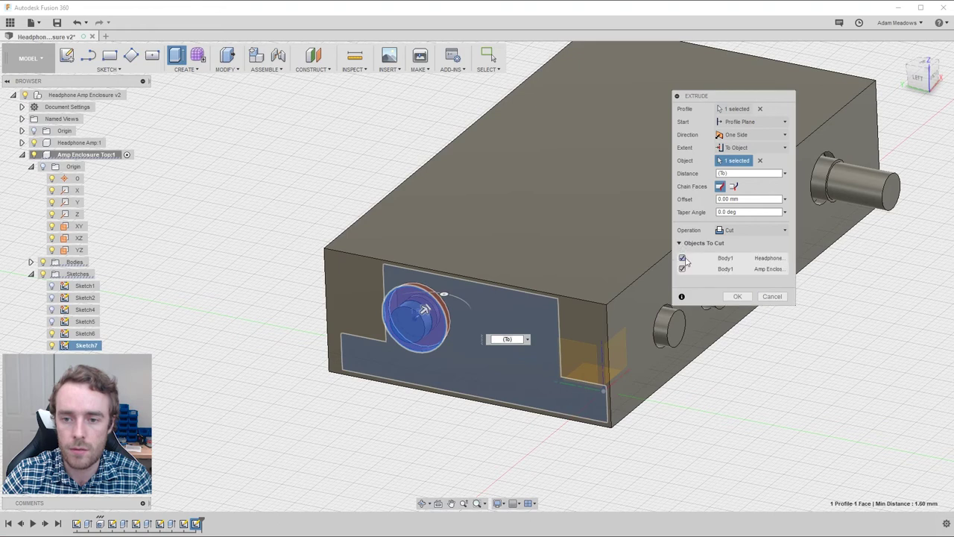
click(737, 296)
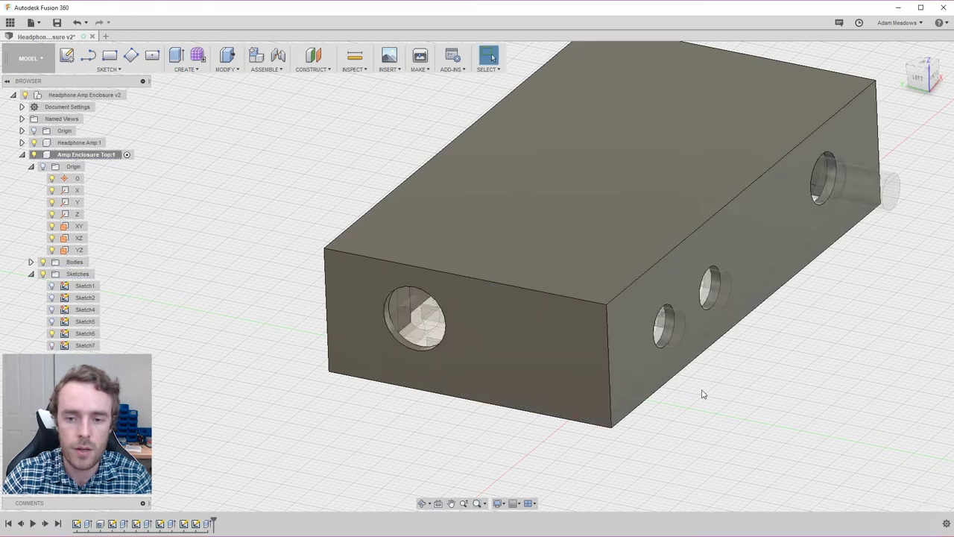
Orbit round to face the enclosure's front side and select its front face.
scroll(702, 394, down, 3)
shift+middle_drag(619, 264, 663, 219)
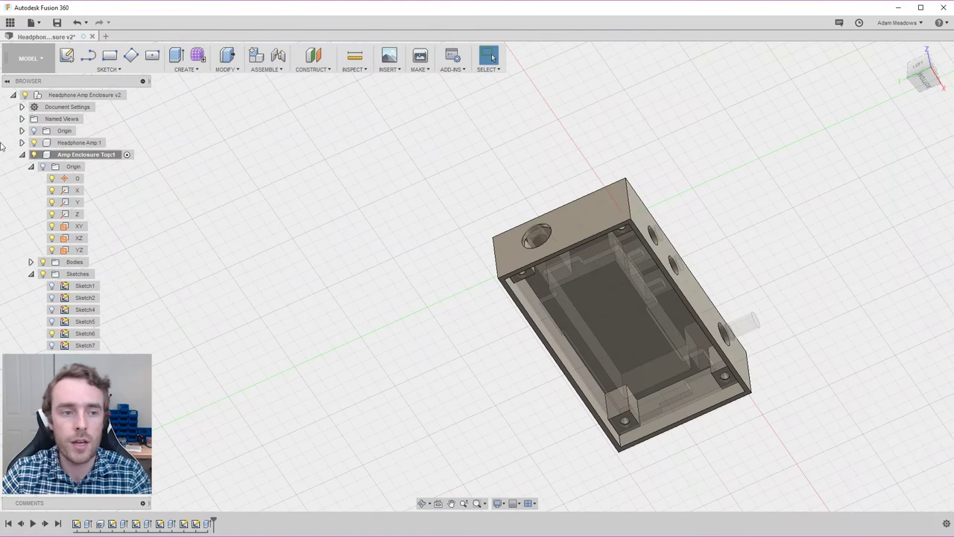
scroll(731, 296, up, 2)
scroll(702, 320, down, 2)
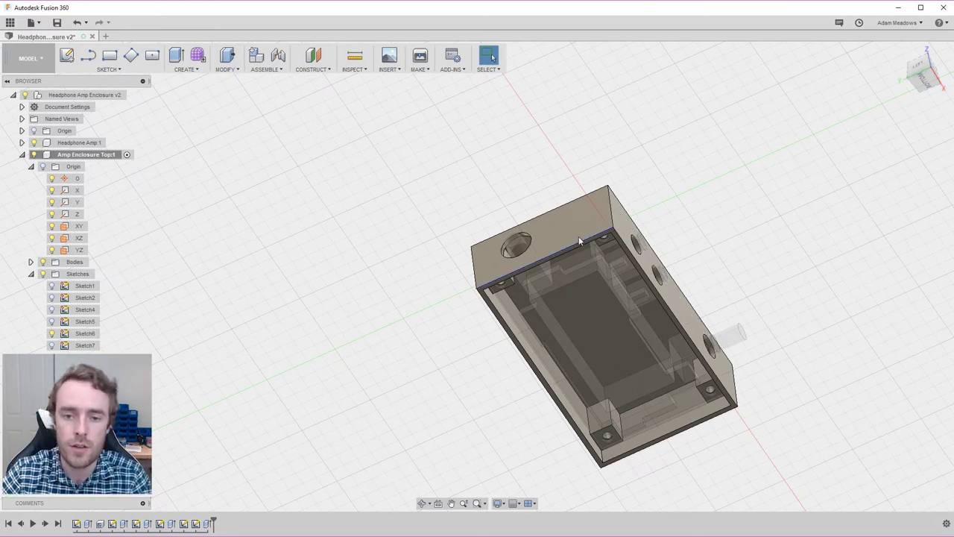
shift+middle_drag(579, 241, 533, 212)
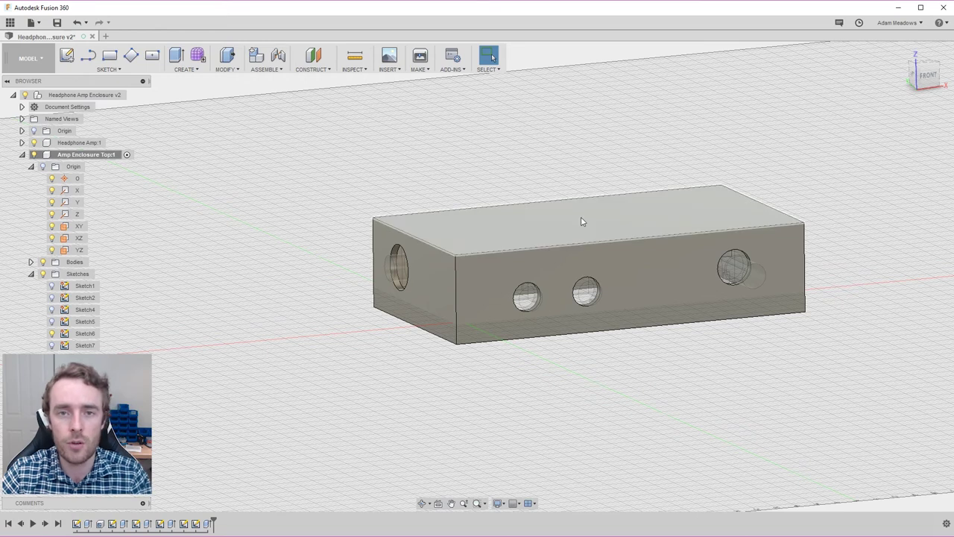
click(548, 270)
Sketch on the front face and place a bold 7 mm 'O' above the left hole.
click(66, 57)
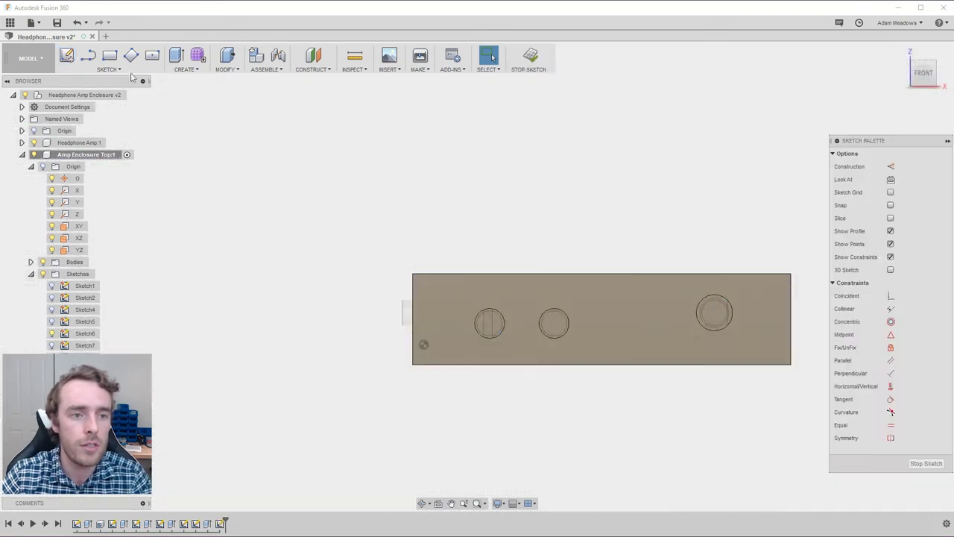
click(109, 70)
click(72, 207)
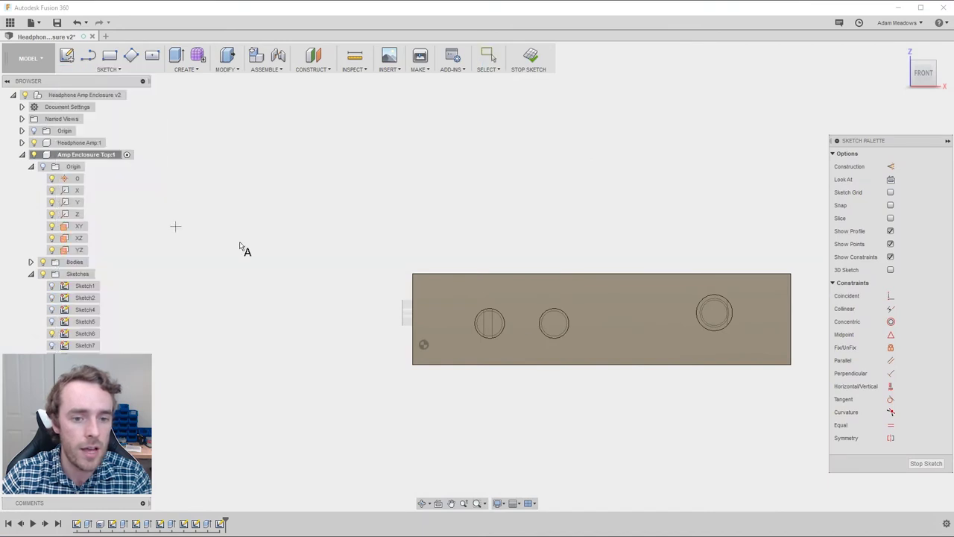
scroll(554, 323, up, 3)
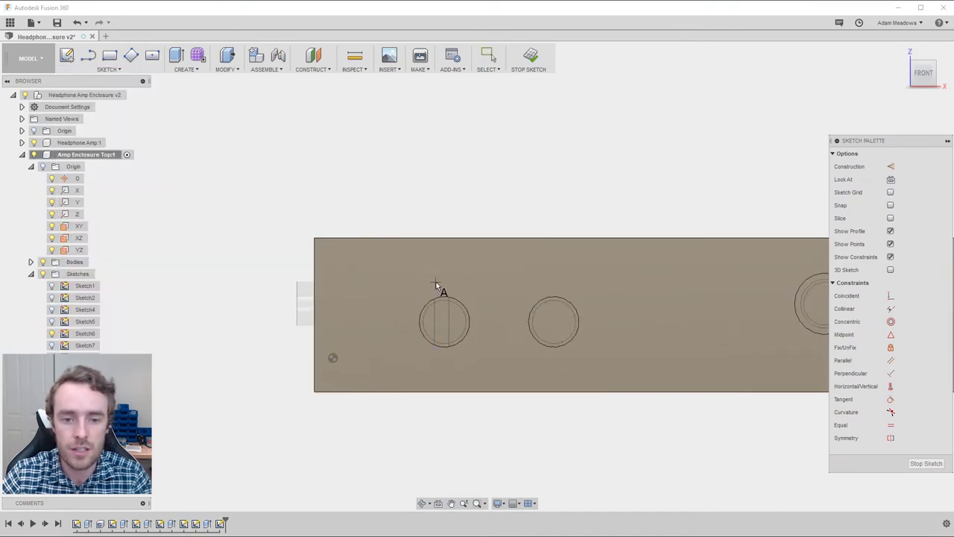
click(438, 281)
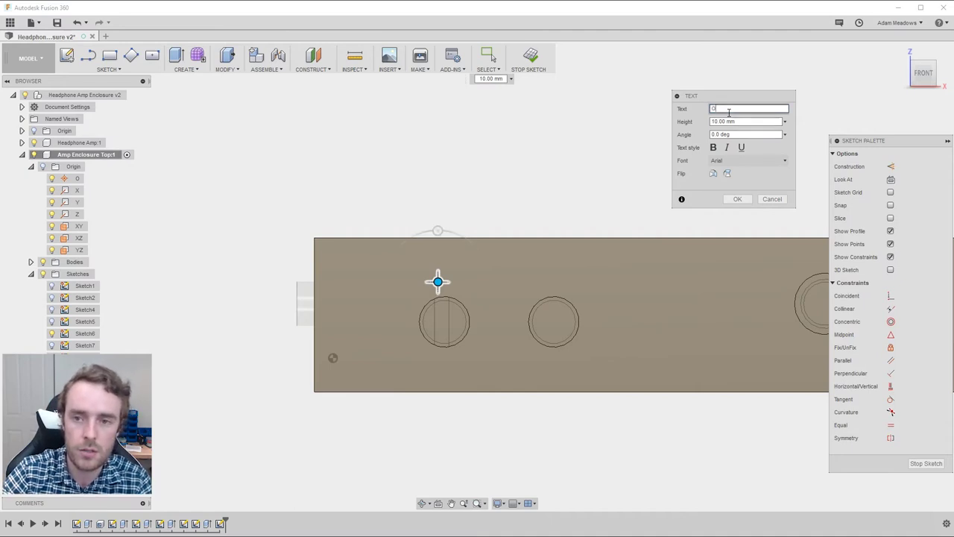
text(O)
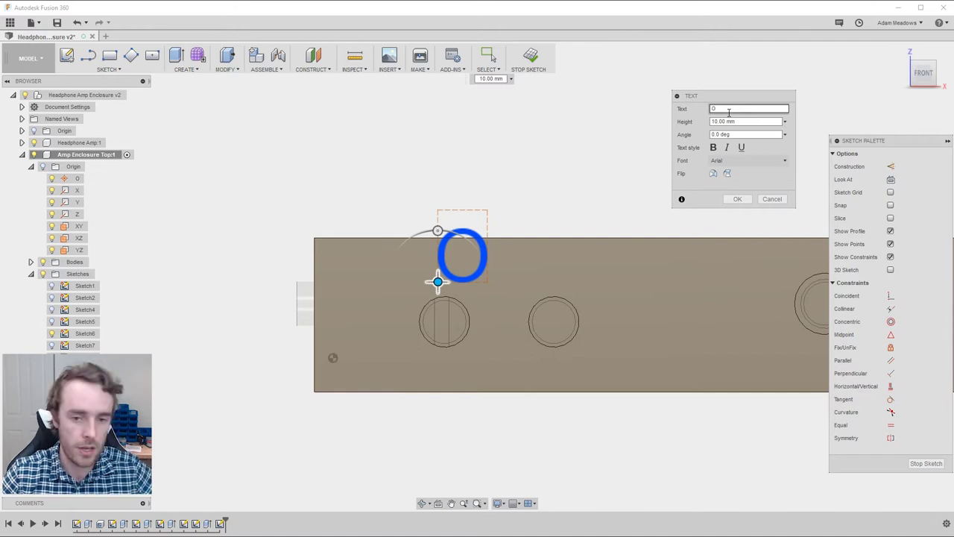
click(714, 147)
click(748, 121)
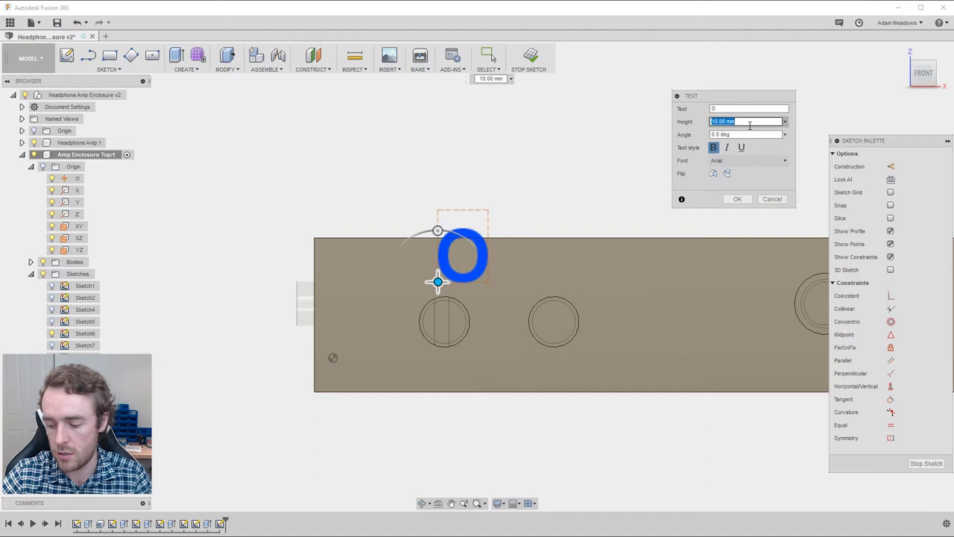
text(7)
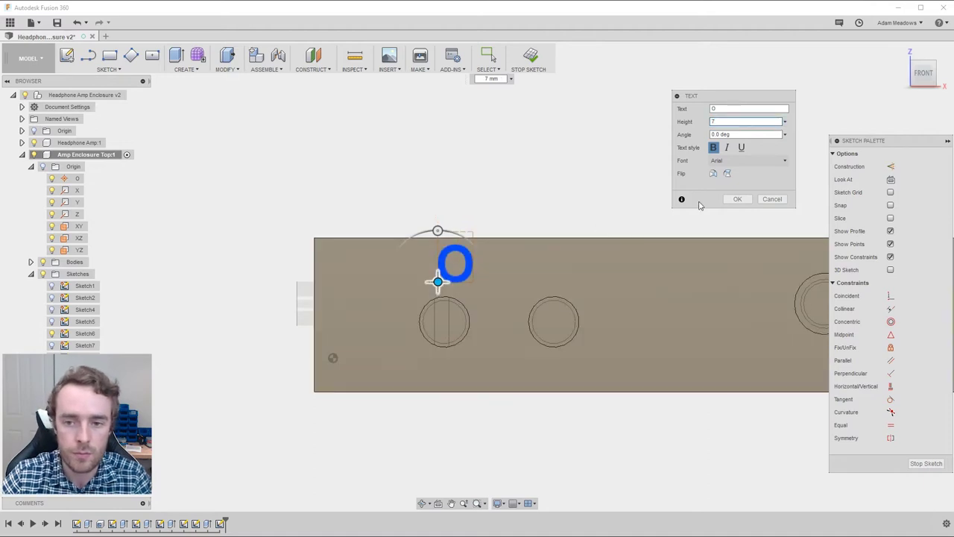
click(737, 200)
drag(446, 277, 436, 281)
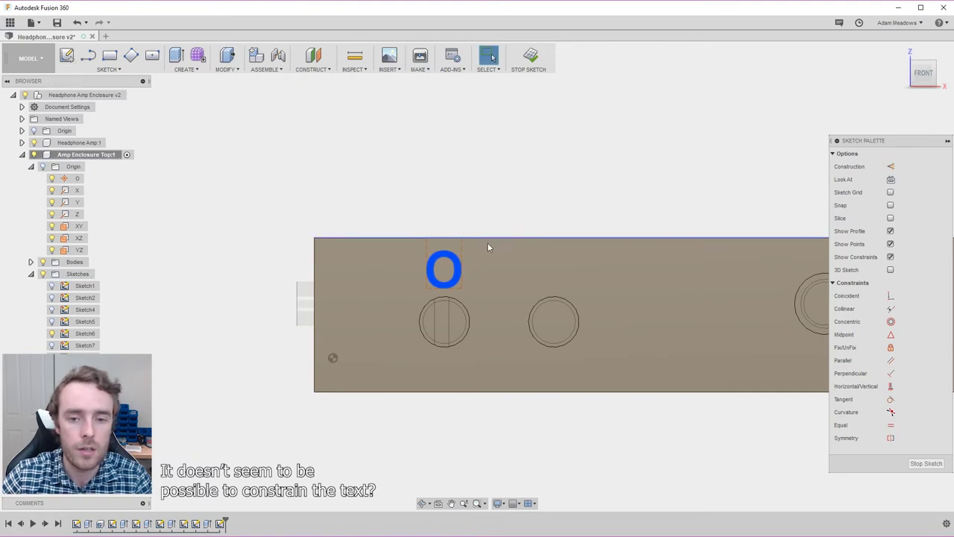
Add an 'I' above the middle hole, resize it to 7.5 mm and nudge it right.
click(118, 70)
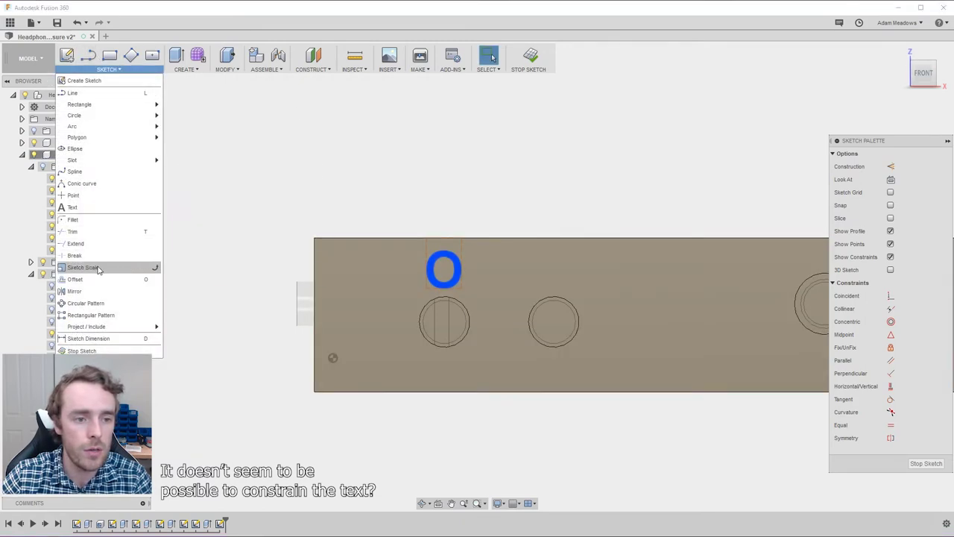
click(95, 207)
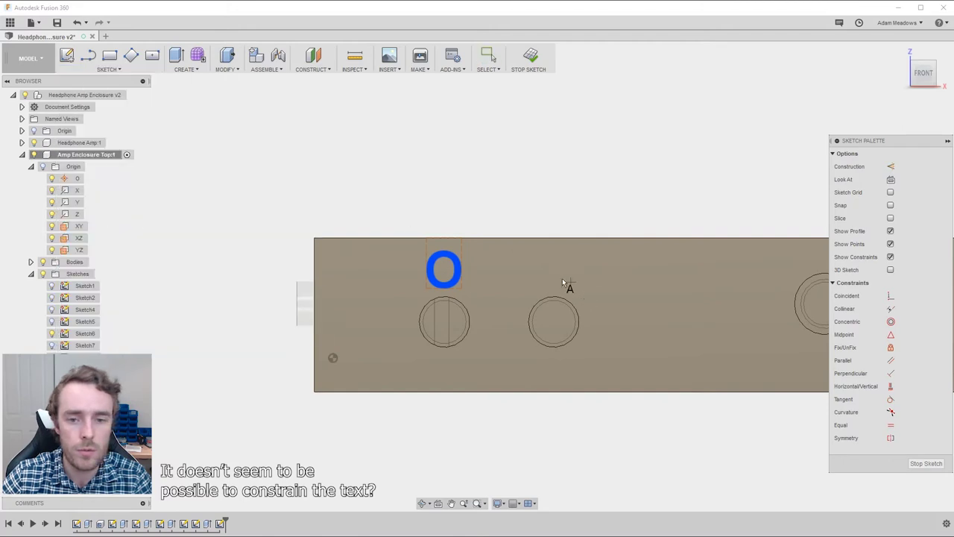
click(541, 280)
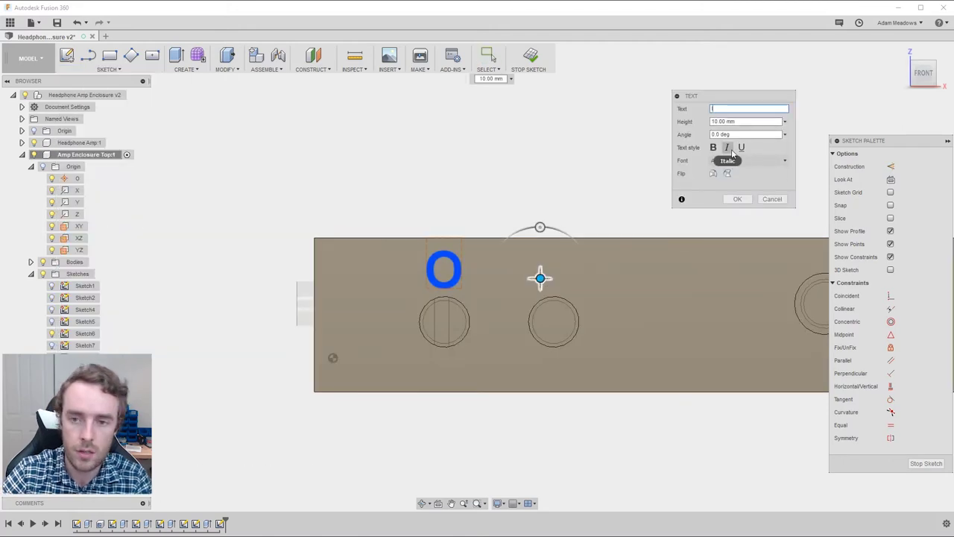
text(I)
click(735, 199)
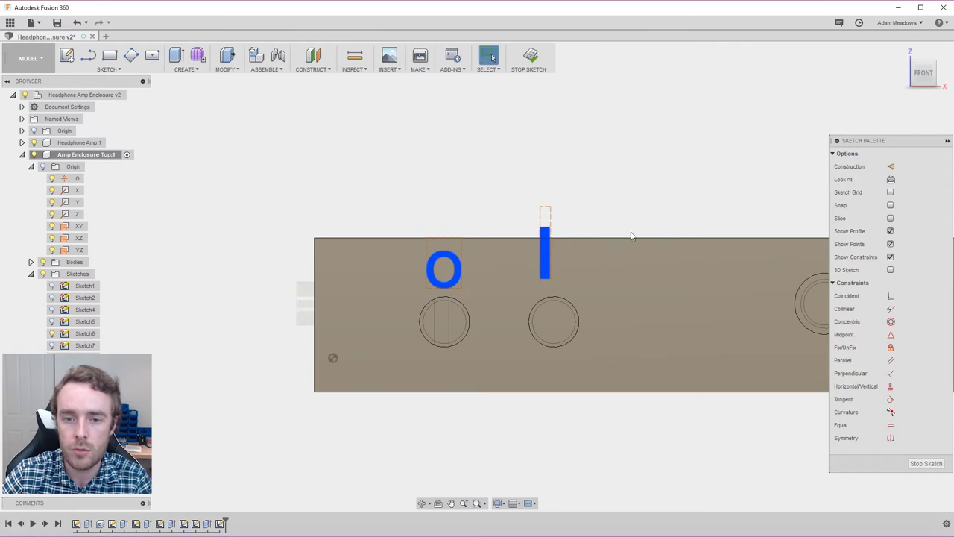
double_click(549, 238)
double_click(742, 122)
text(7.5)
key(Return)
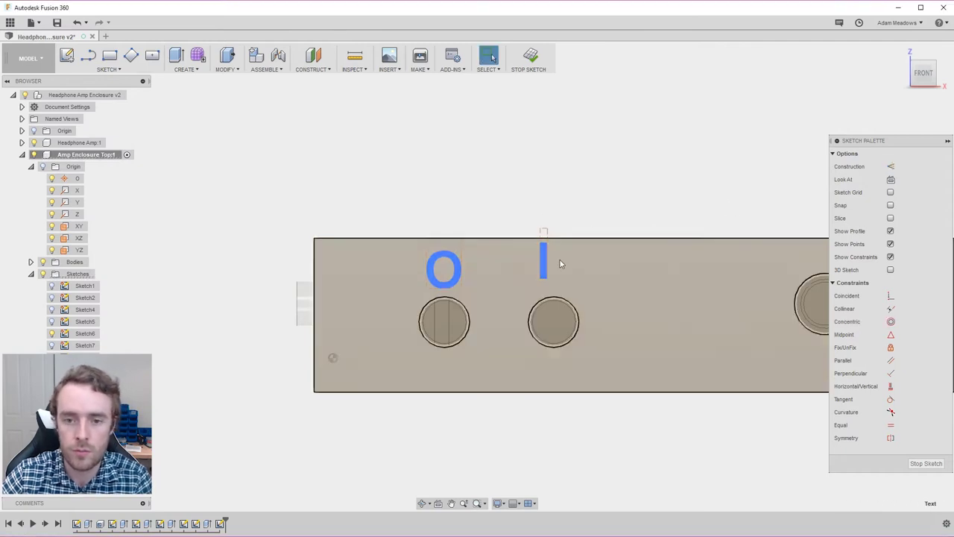
drag(552, 273, 557, 274)
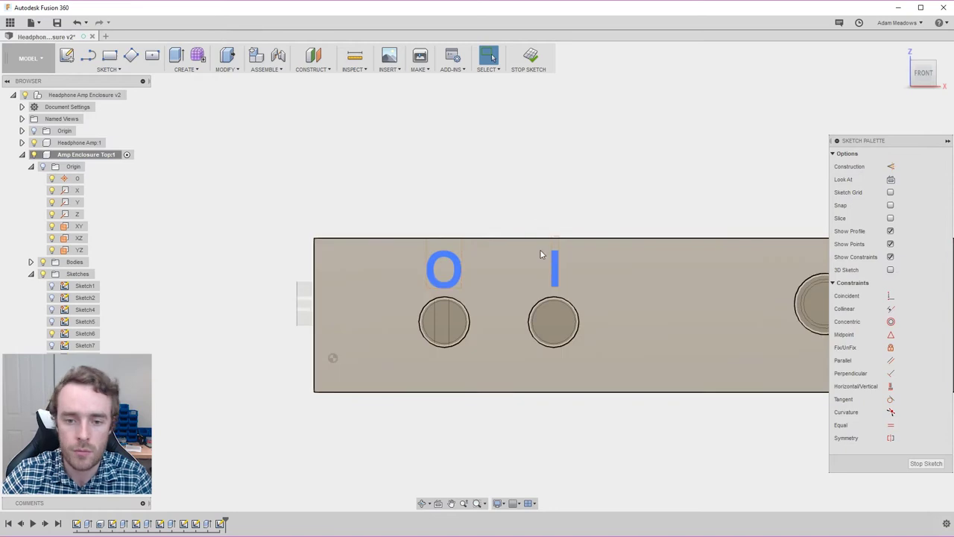
Extrude the 'O' and 'I' profiles as a 0.4 mm engraving cut into the front face.
key(e)
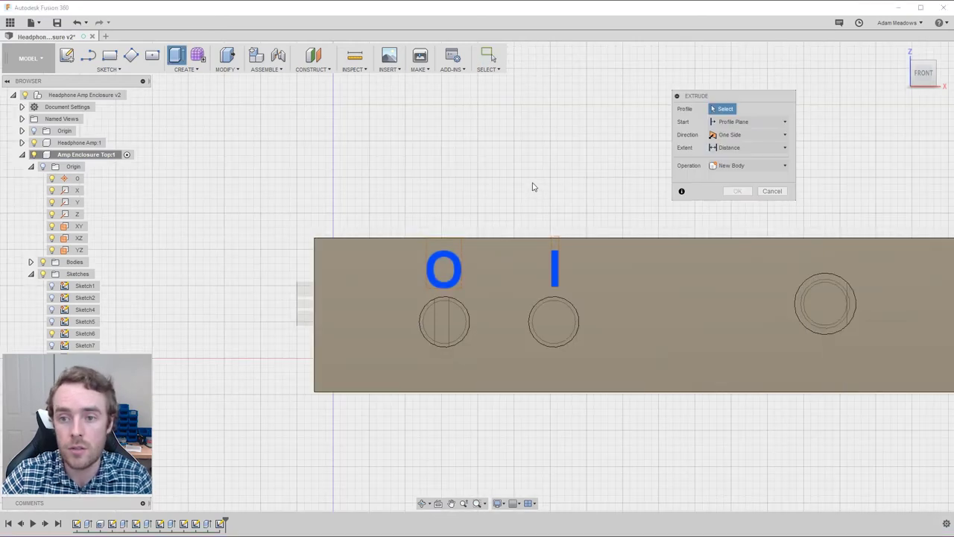
click(460, 273)
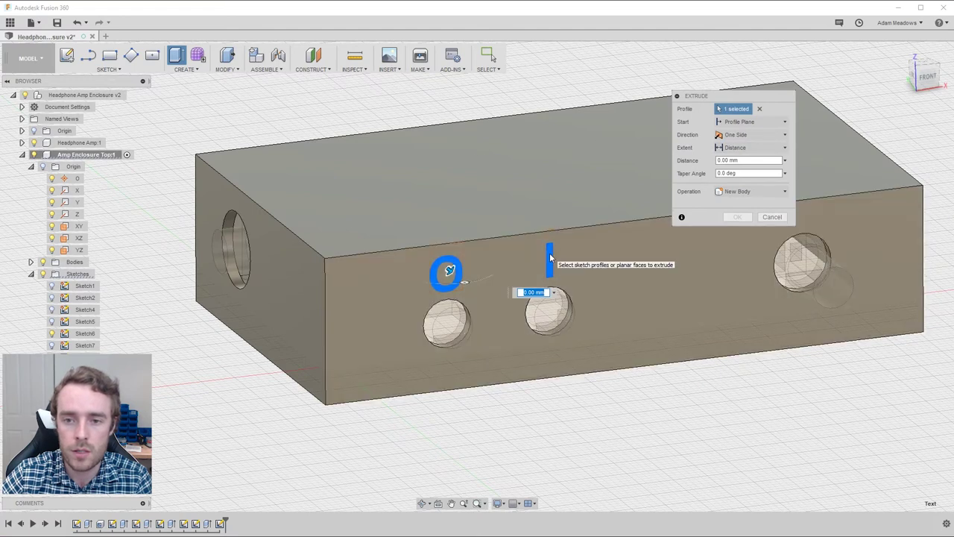
click(552, 257)
click(460, 268)
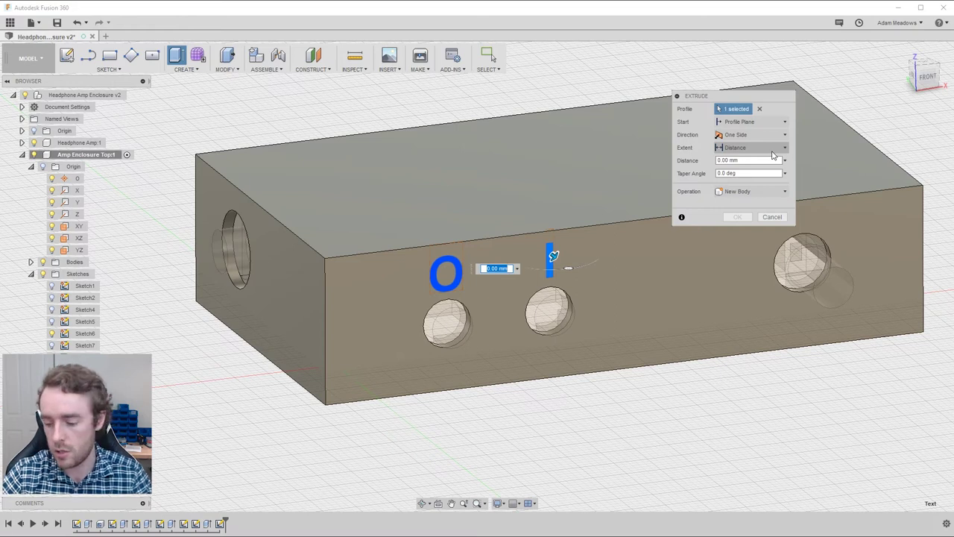
key(BackSpace)
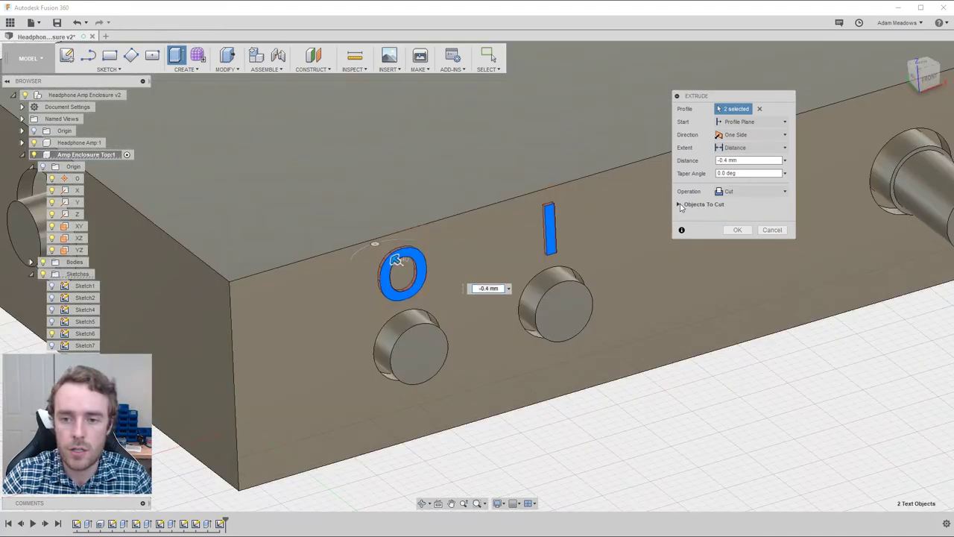
click(681, 205)
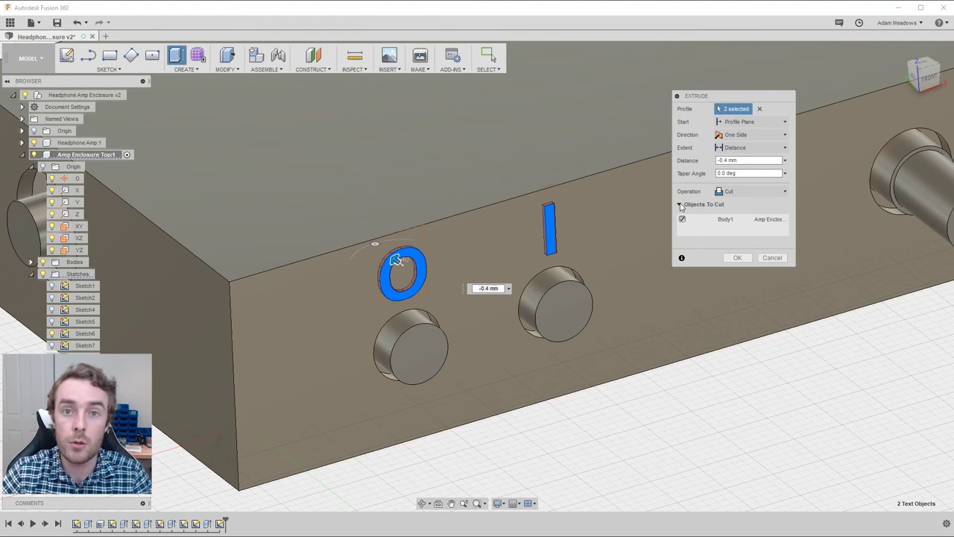
click(738, 257)
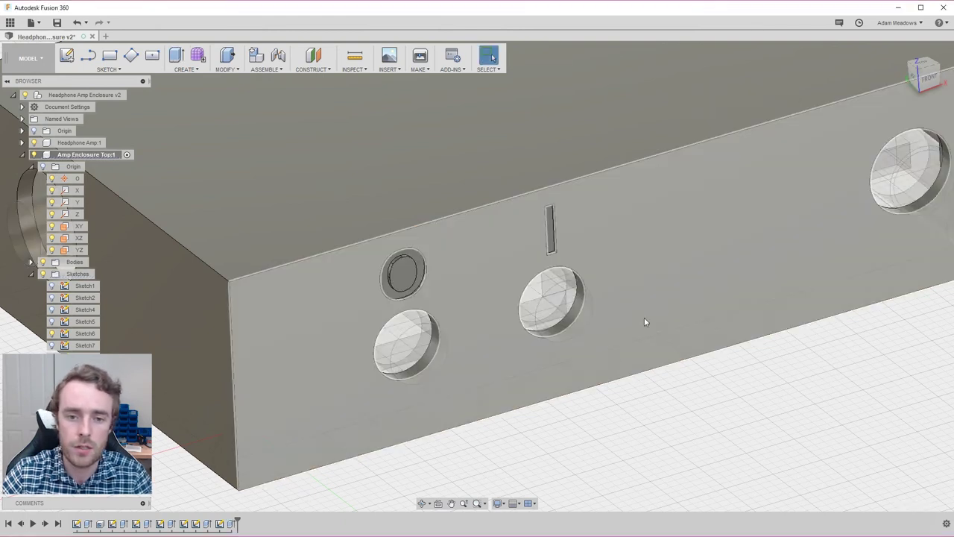
Zoom out and orbit to view the whole enclosure from its right end, then open CREATE.
scroll(531, 276, down, 3)
scroll(628, 298, down, 3)
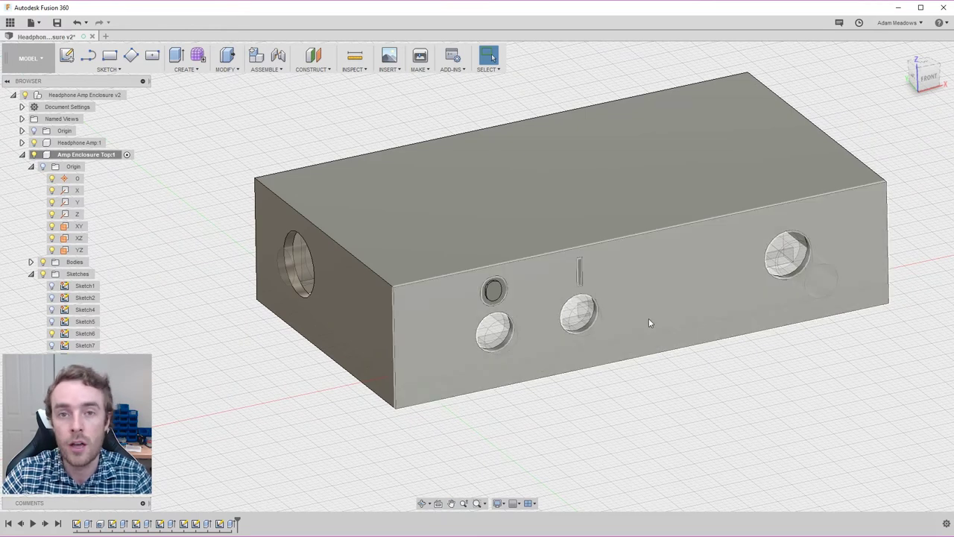
shift+middle_drag(654, 320, 712, 340)
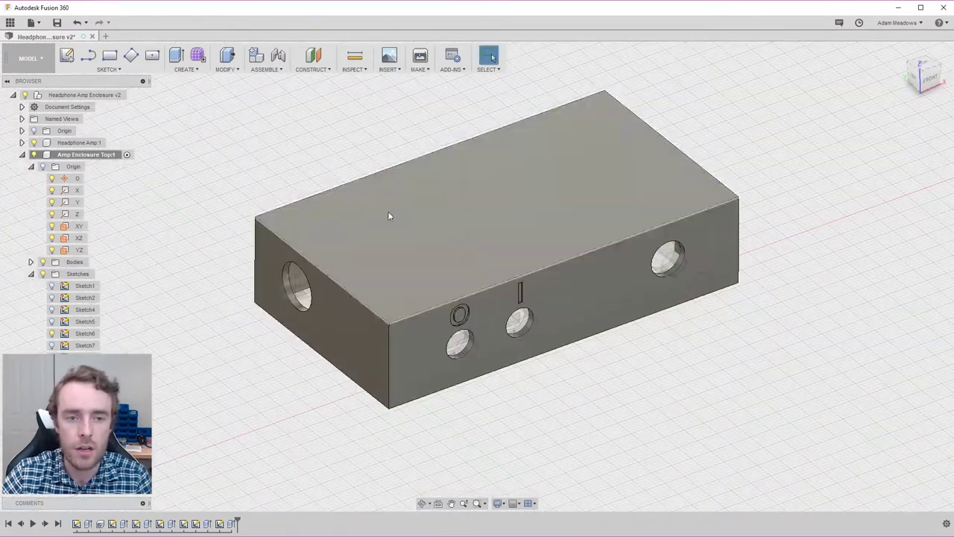
click(188, 70)
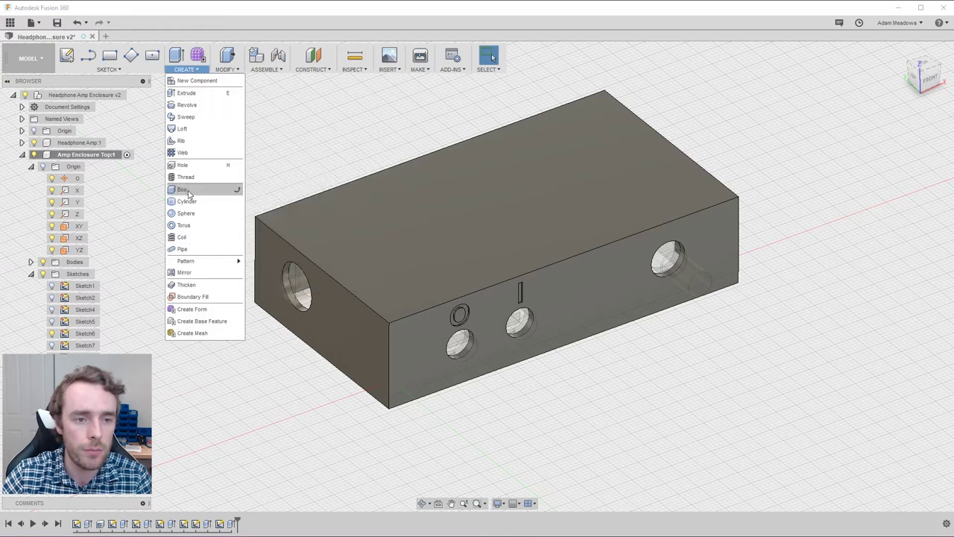
Round the enclosure's four outer vertical corner edges with a 2 mm fillet.
click(255, 128)
key(f)
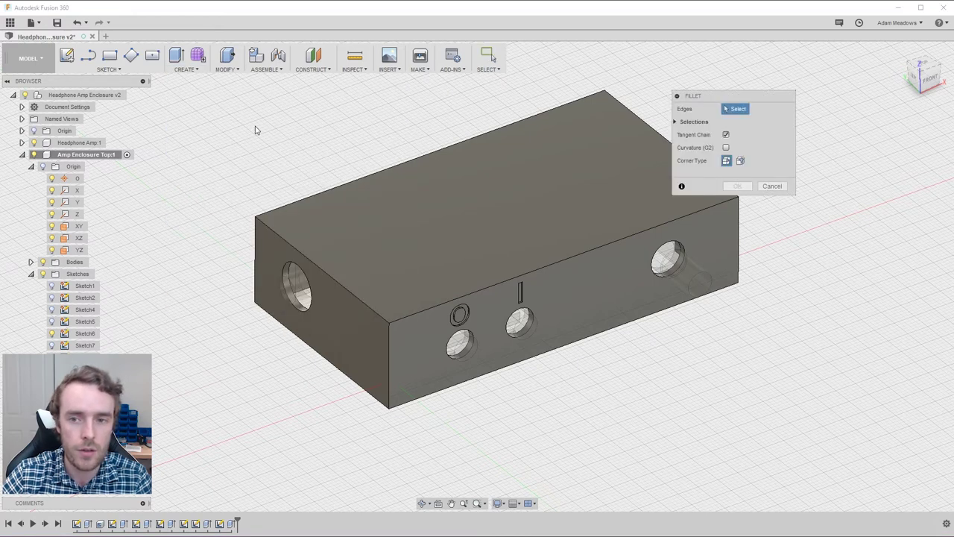
click(390, 333)
click(255, 281)
shift+middle_drag(373, 254, 477, 256)
click(716, 369)
click(805, 245)
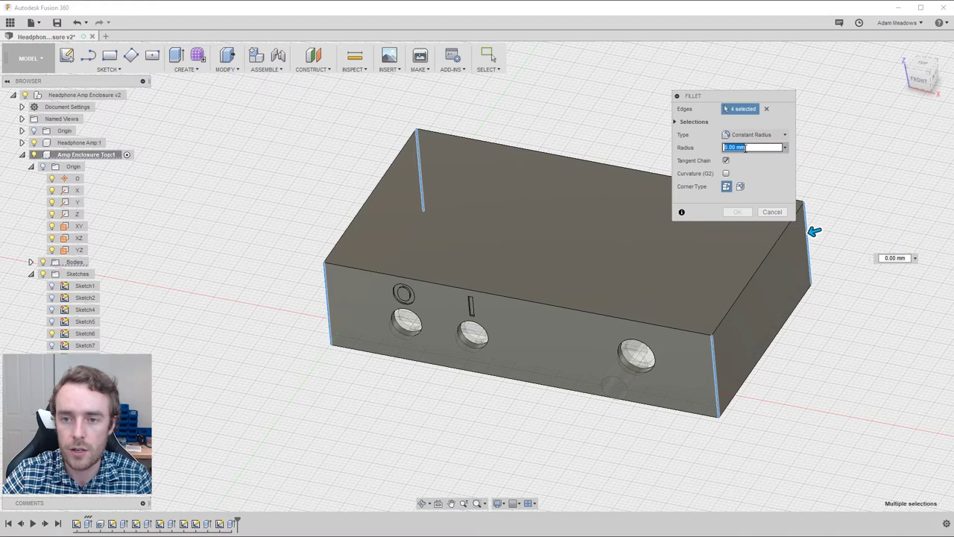
text(2)
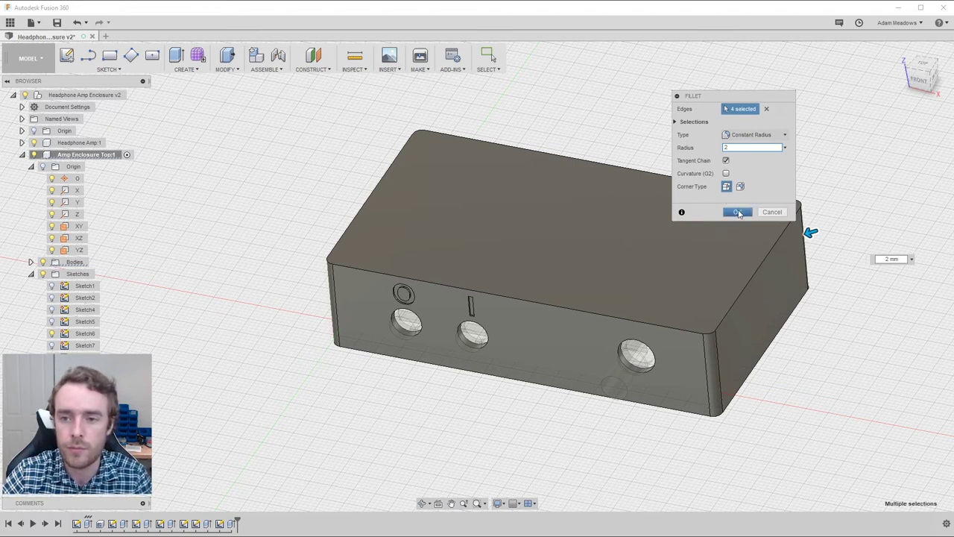
click(738, 213)
shift+middle_drag(716, 284, 566, 315)
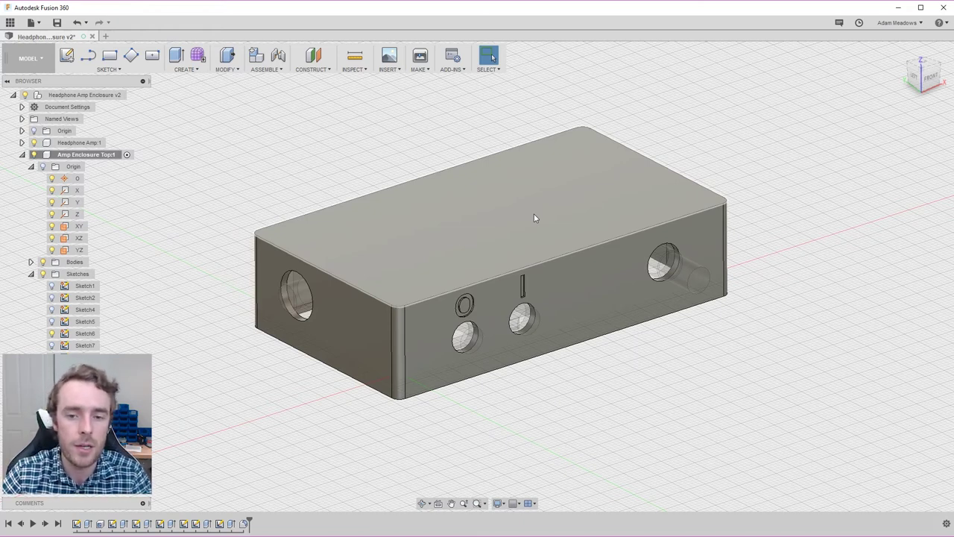
Start a fillet and select the vertical edges of the first two corner pedestals.
mouse_move(619, 270)
shift+middle_down()
mouse_move(589, 257)
mouse_move(589, 267)
mouse_move(618, 266)
mouse_move(604, 278)
shift+middle_up()
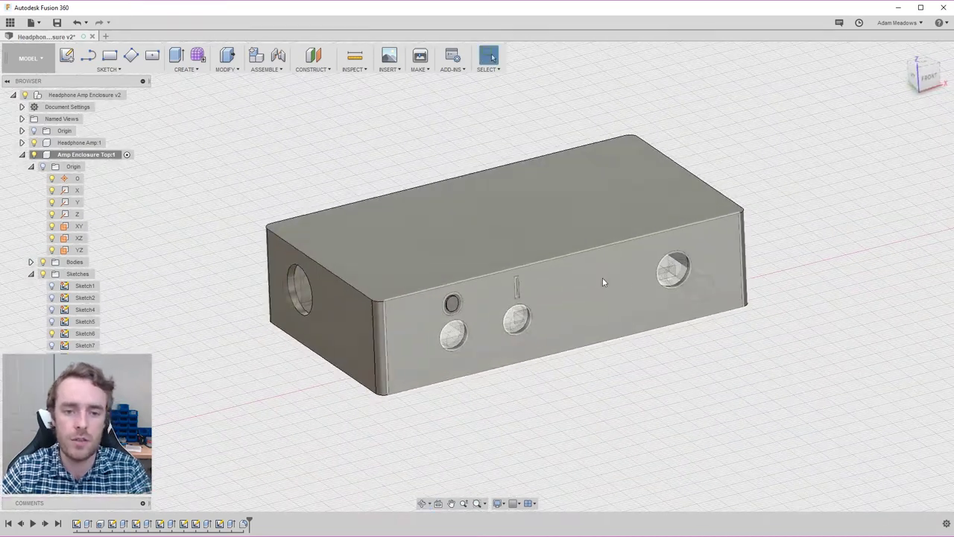
shift+middle_drag(581, 307, 565, 184)
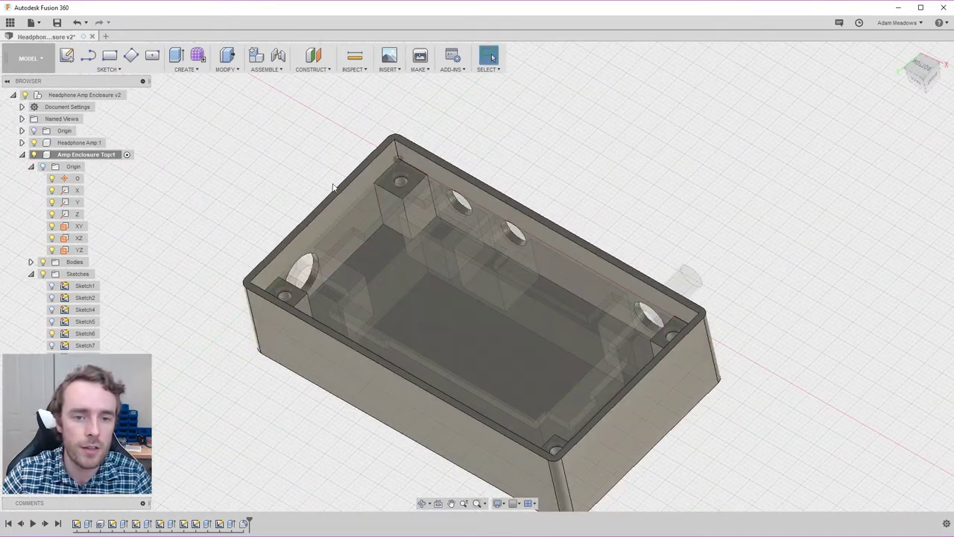
click(186, 71)
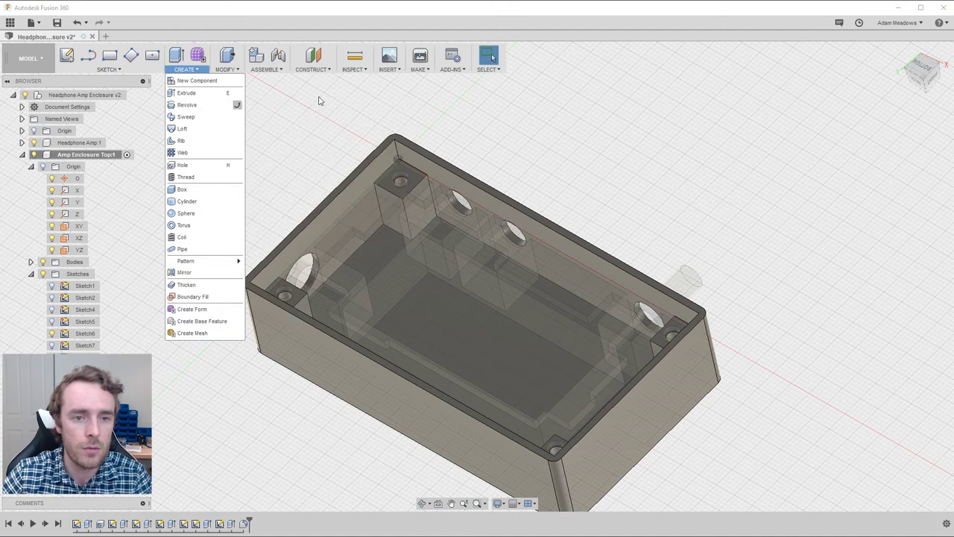
key(Escape)
key(f)
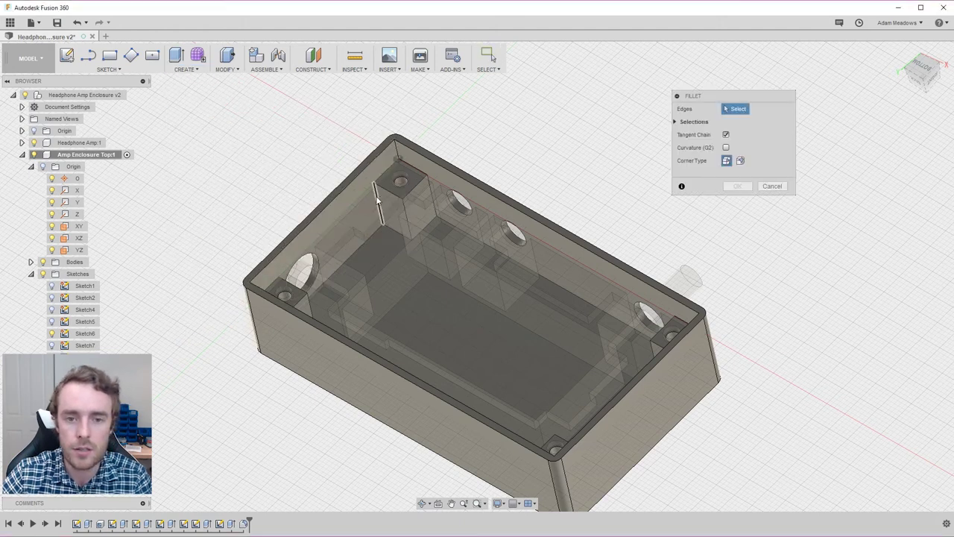
click(380, 195)
click(409, 218)
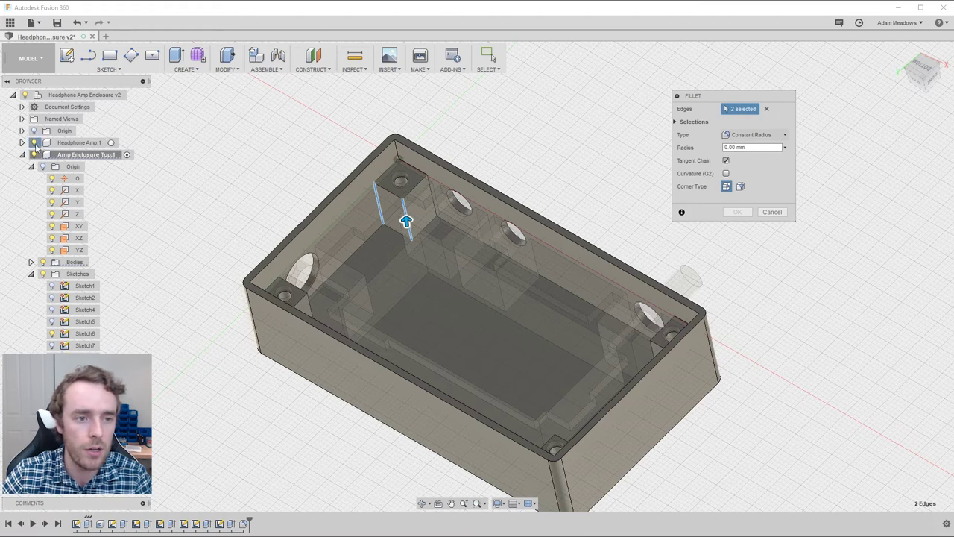
shift+middle_drag(421, 207, 552, 216)
click(535, 216)
click(561, 220)
Add the remaining pedestal vertical edges, twelve in all, and apply a 1.2 mm radius.
click(405, 182)
click(372, 179)
shift+middle_drag(373, 179, 522, 149)
click(436, 112)
click(447, 173)
click(419, 162)
scroll(448, 194, down, 2)
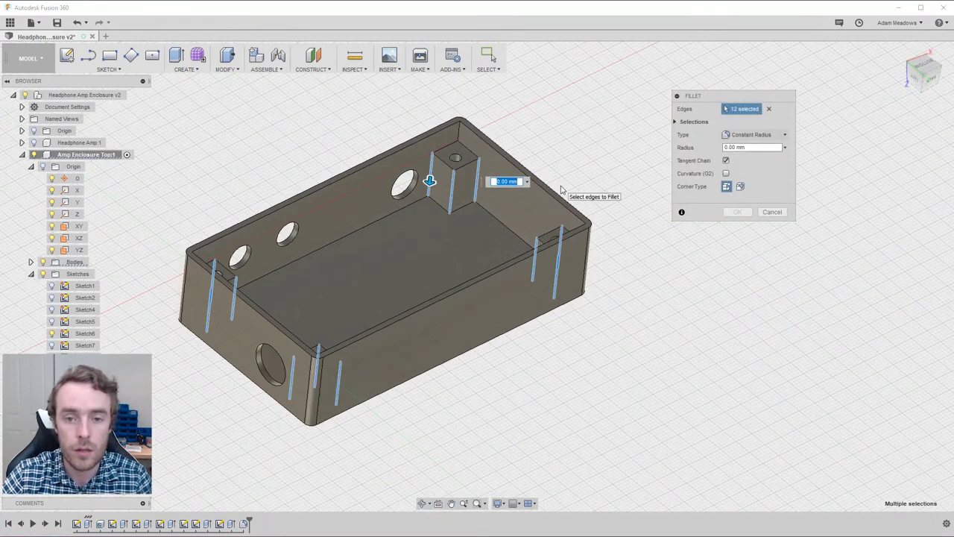
text(1.2)
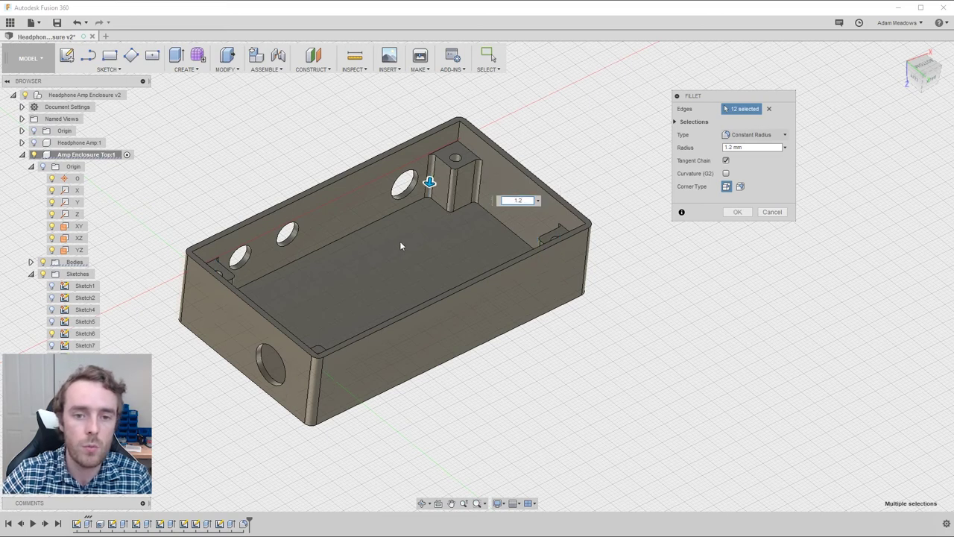
mouse_move(400, 246)
shift+middle_down()
mouse_move(407, 212)
mouse_move(395, 262)
shift+middle_up()
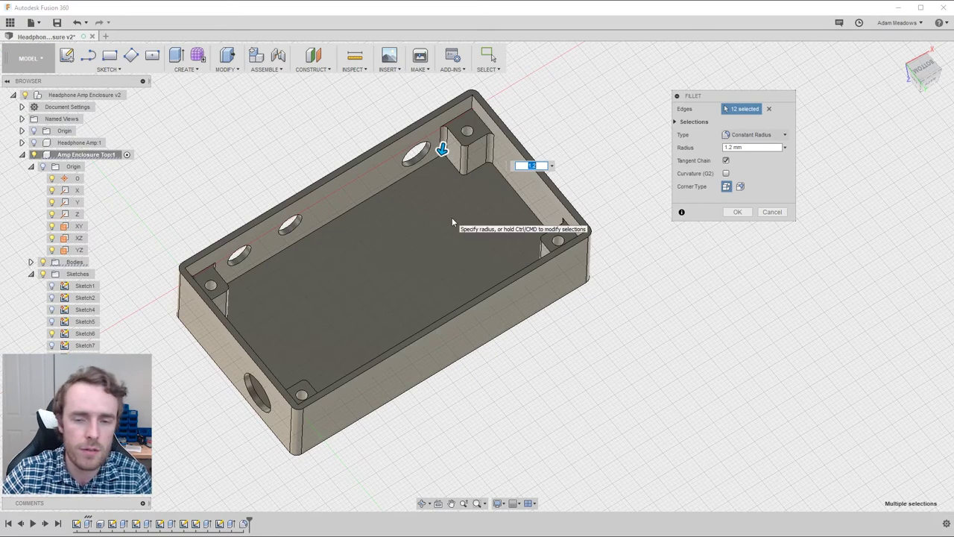
click(734, 212)
shift+middle_drag(734, 212, 515, 197)
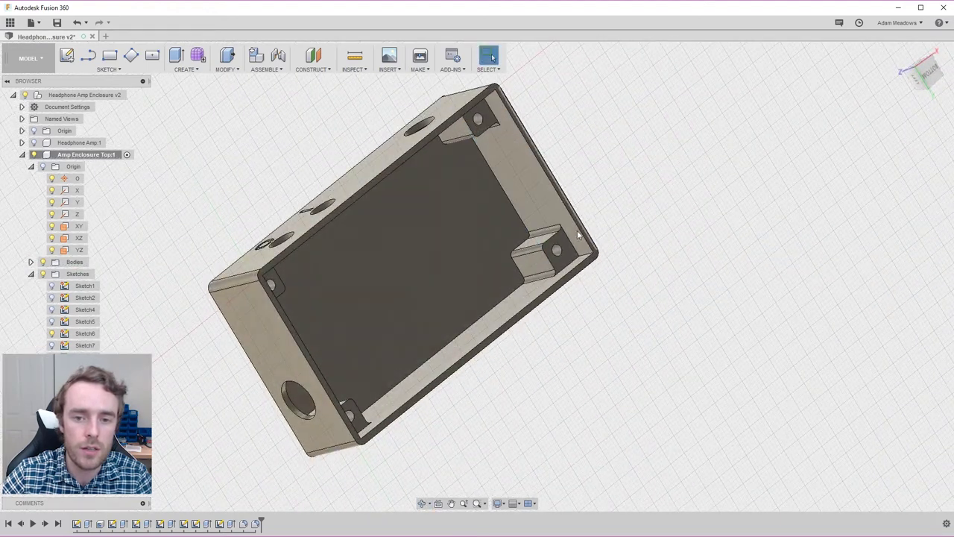
shift+middle_drag(516, 220, 529, 279)
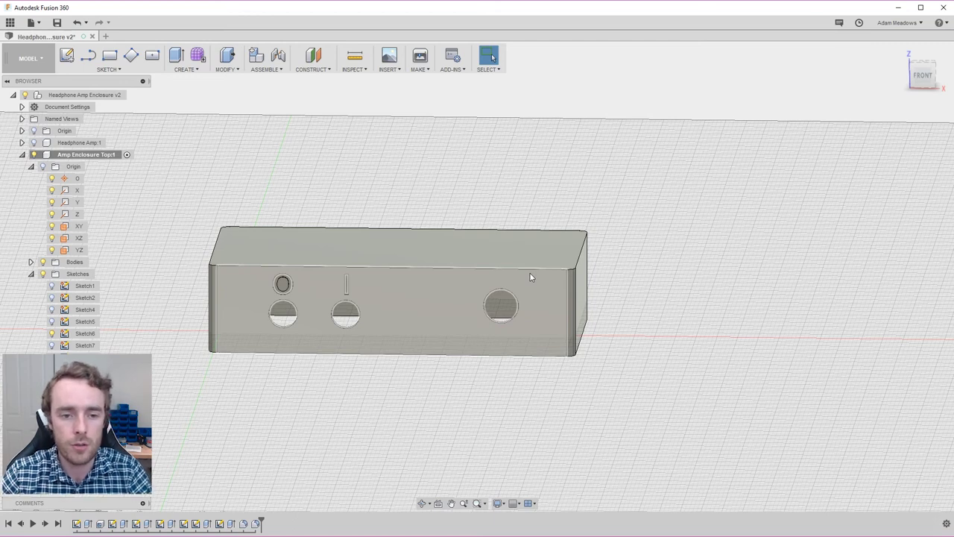
Start a chamfer and select the rims of the side port and three front jack holes.
key(F6)
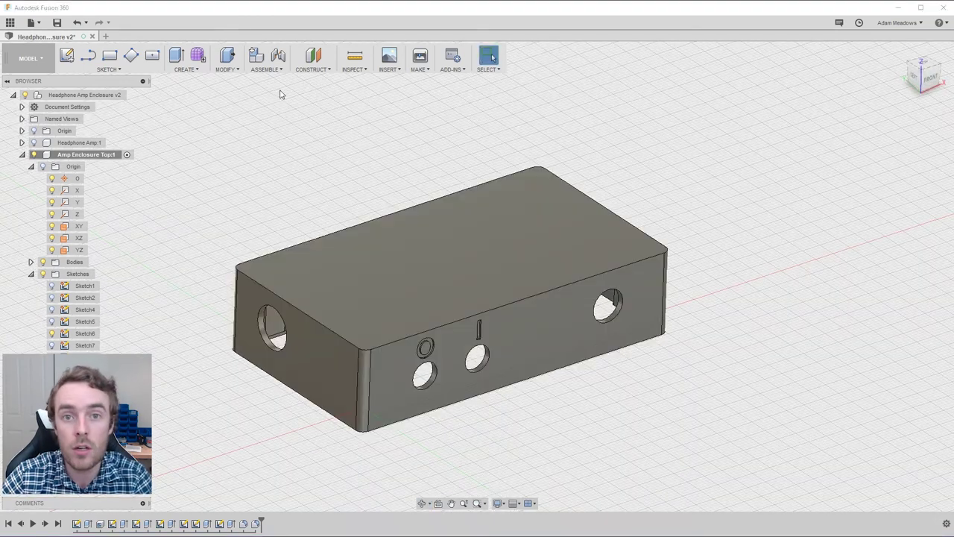
click(227, 67)
click(246, 102)
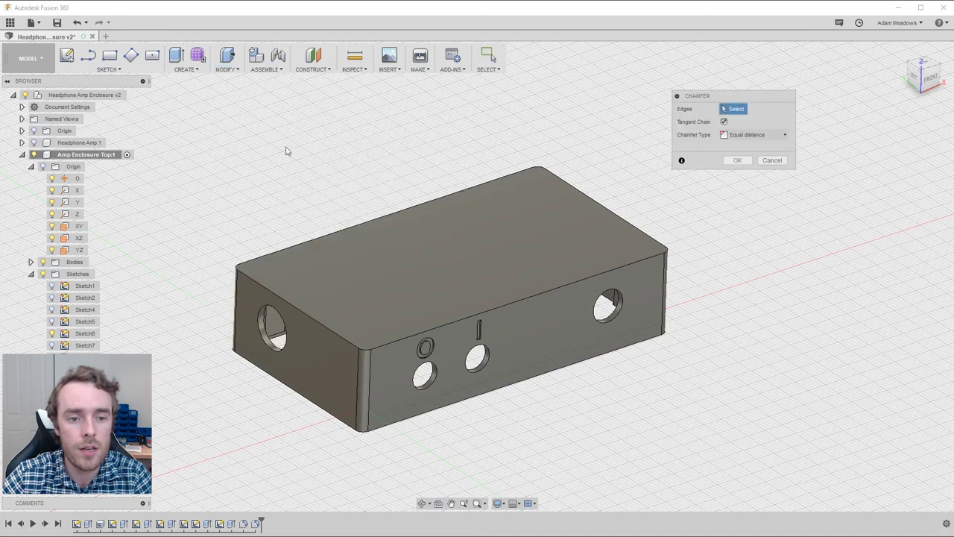
click(262, 320)
click(426, 363)
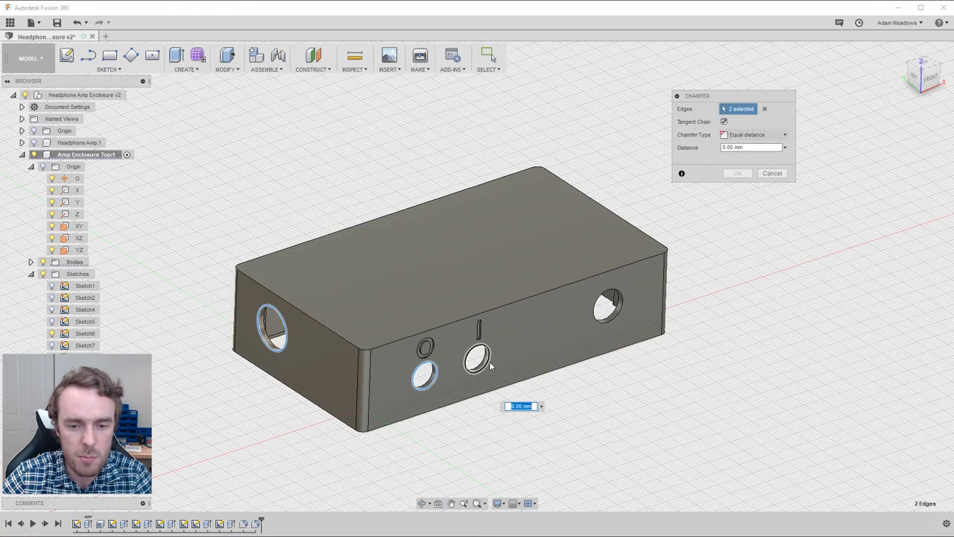
click(486, 362)
click(609, 322)
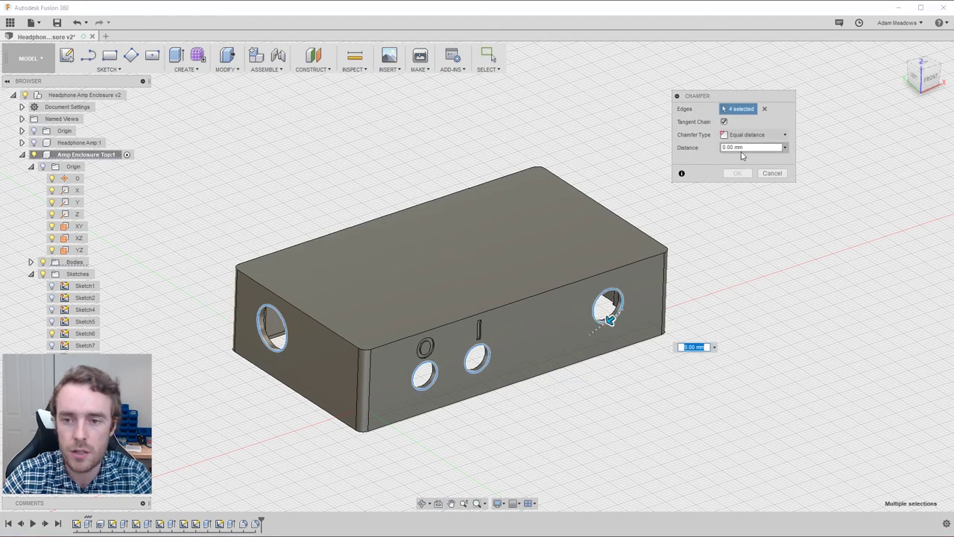
Set the chamfer distance to 1 mm, apply it, and inspect the bevelled holes.
click(744, 147)
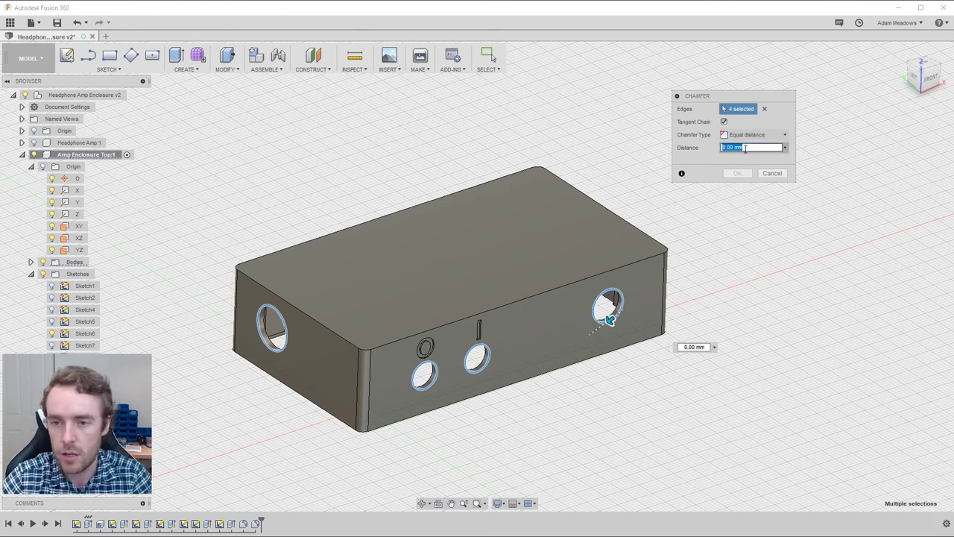
text(1)
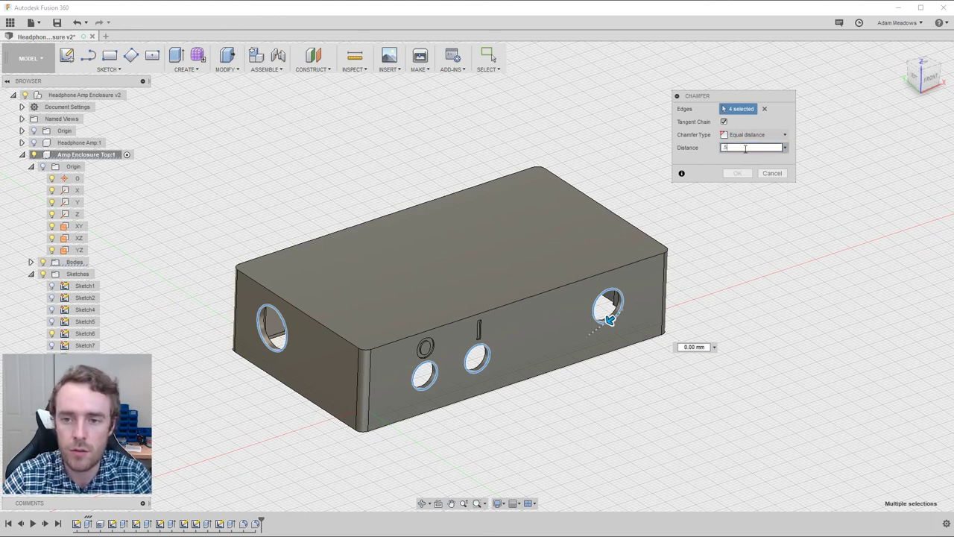
click(736, 173)
shift+middle_drag(734, 275, 575, 424)
scroll(490, 380, up, 3)
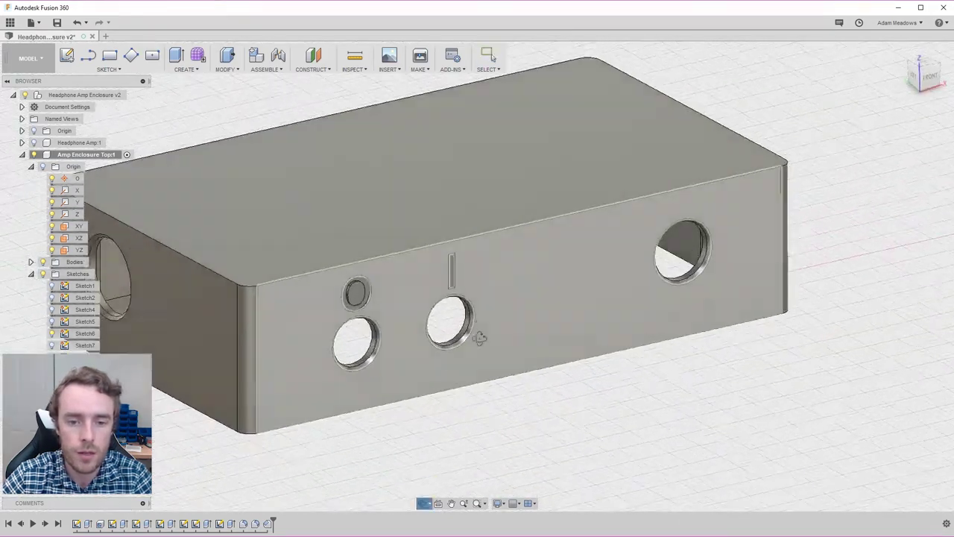
shift+middle_drag(481, 335, 507, 313)
scroll(603, 402, down, 4)
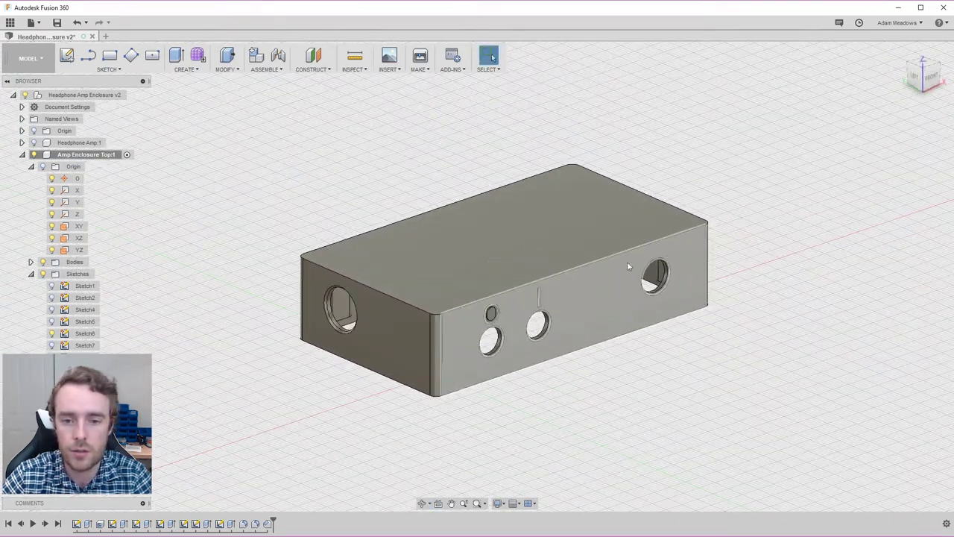